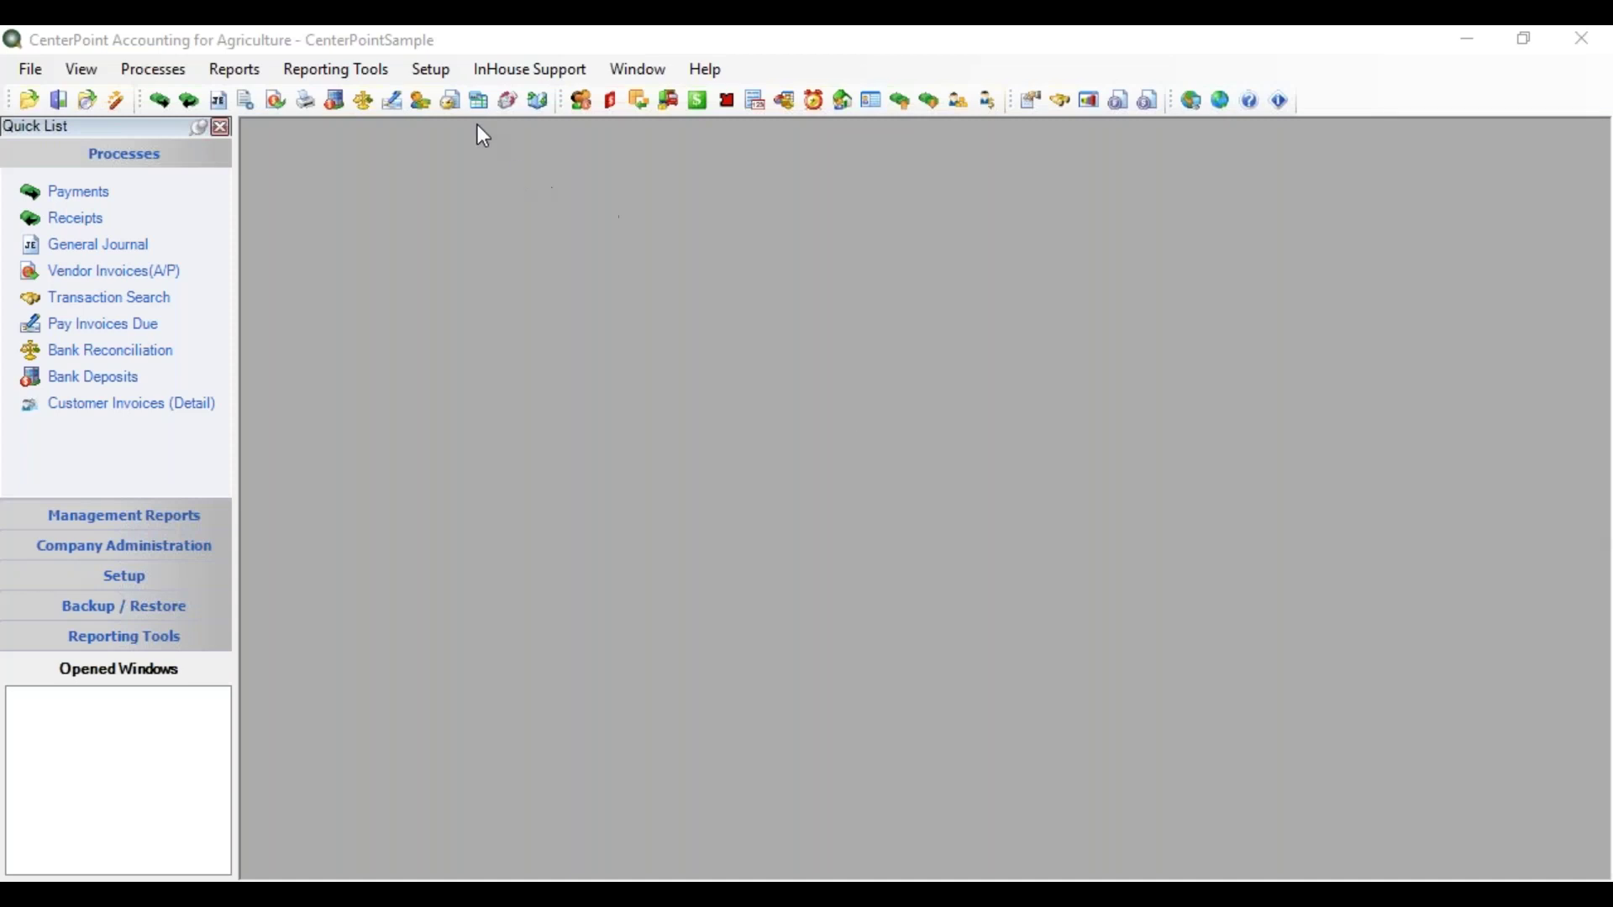
Open the Customers list from Setup, then start a blank new customer and cancel it
left_click(426, 72)
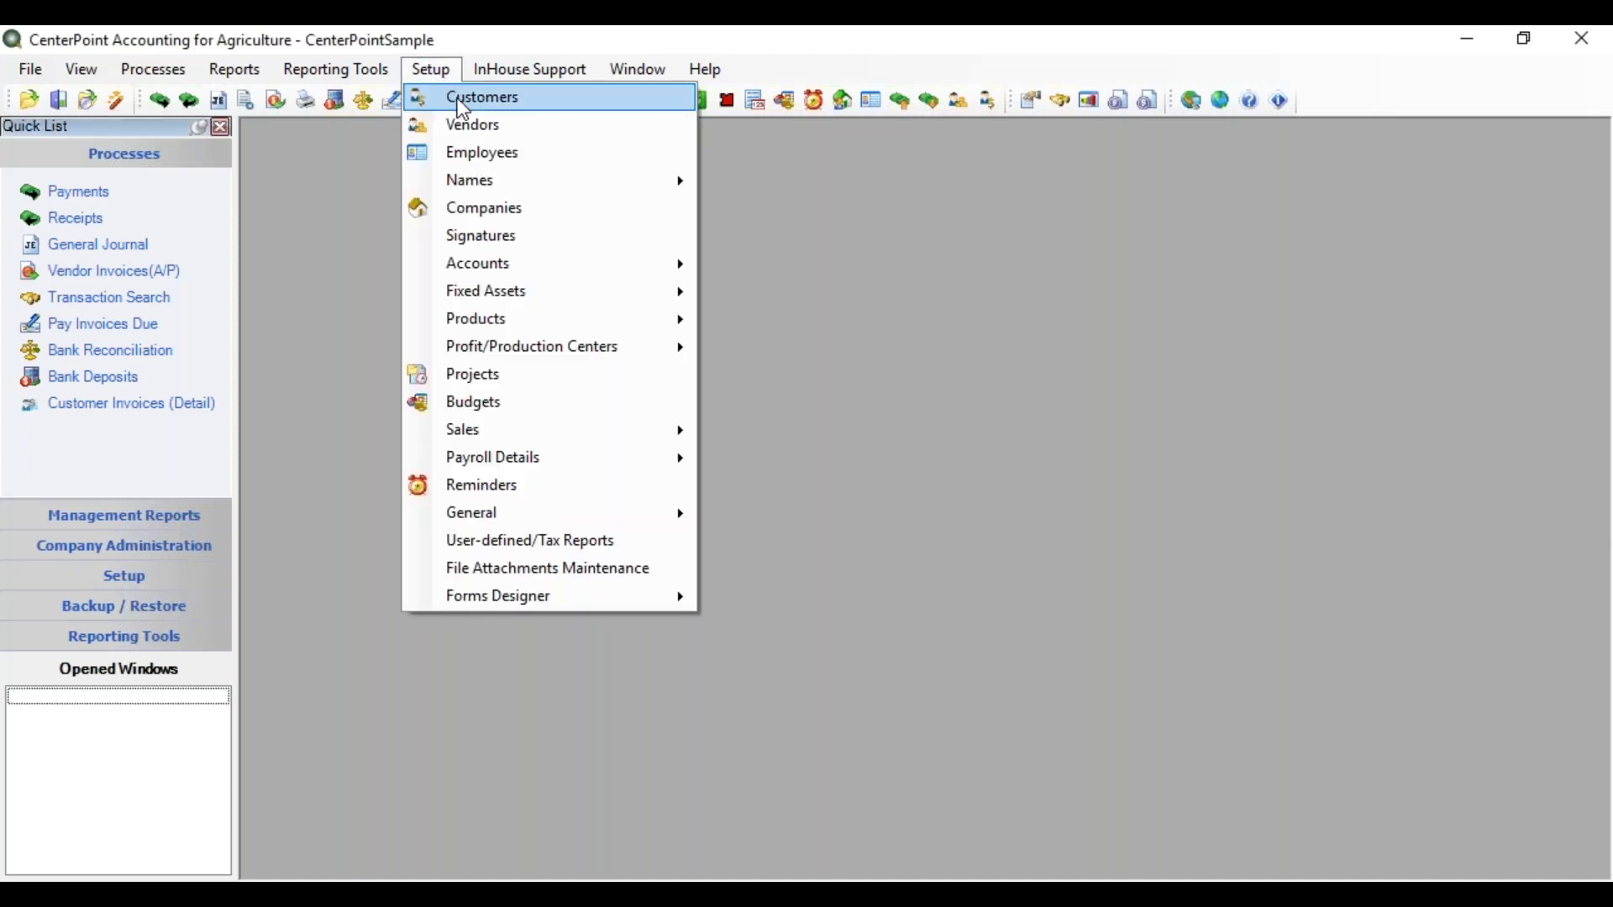
left_click(459, 94)
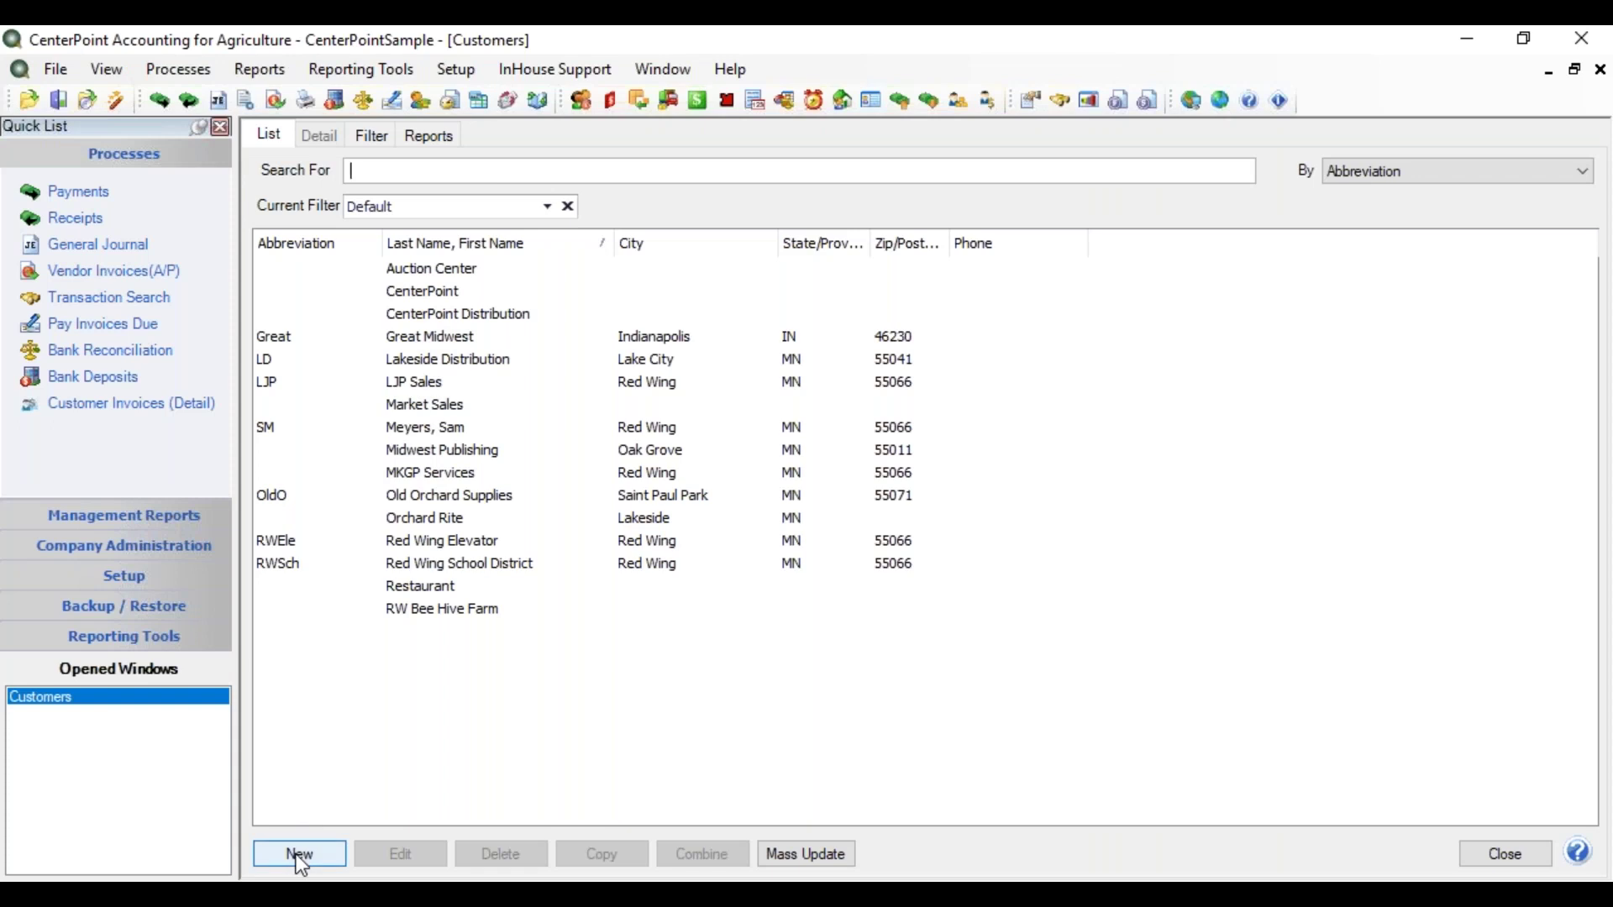
key("Return")
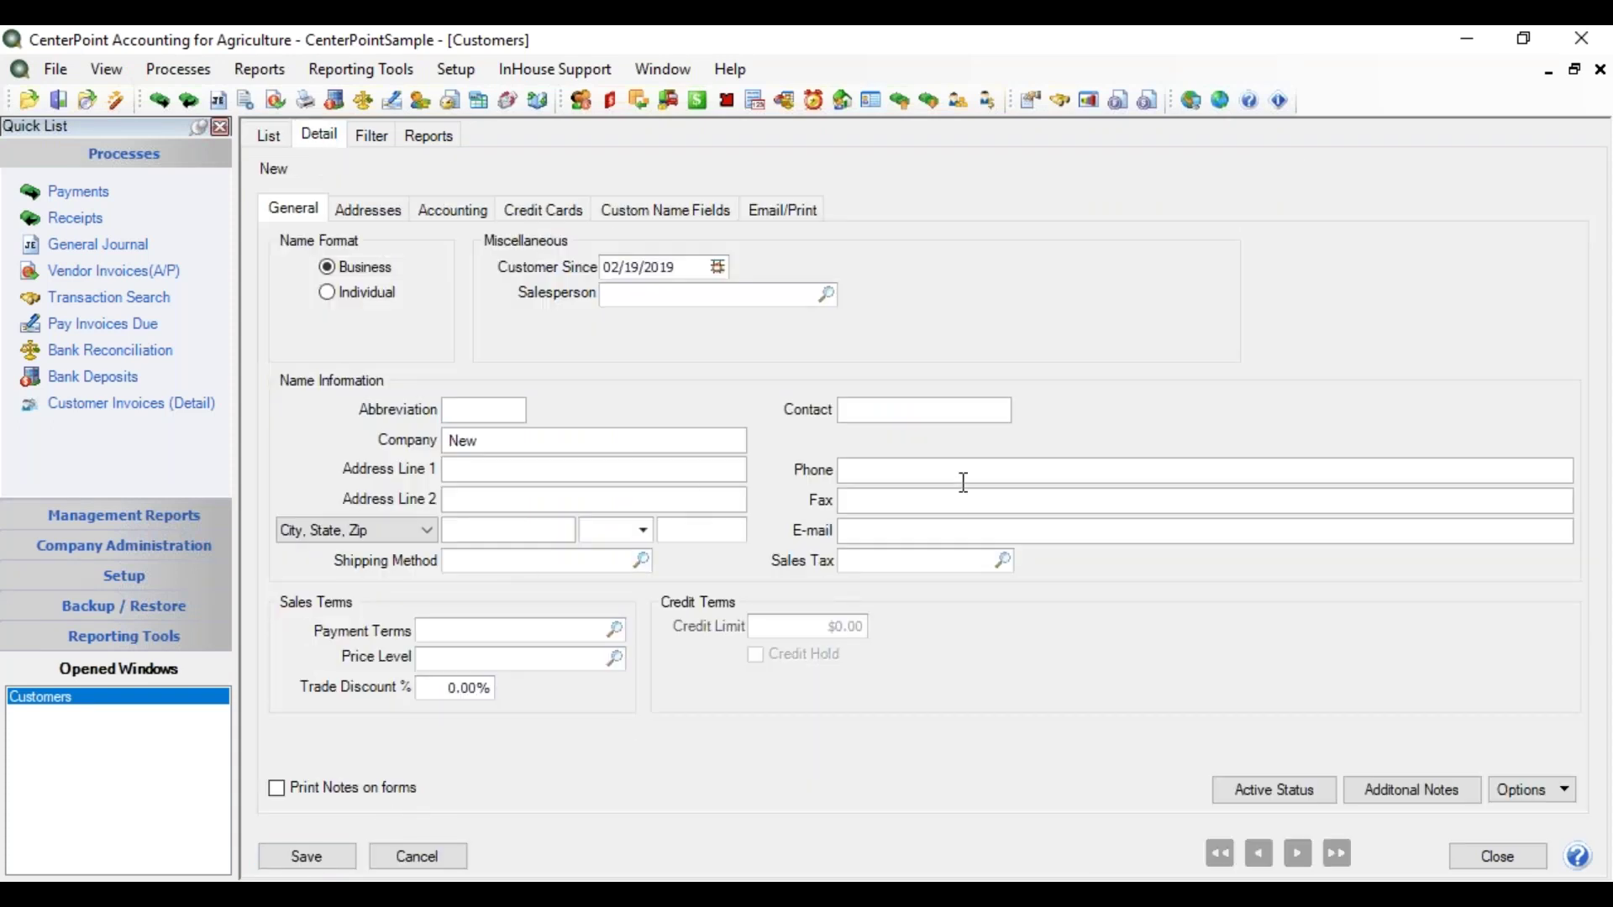
left_click(425, 850)
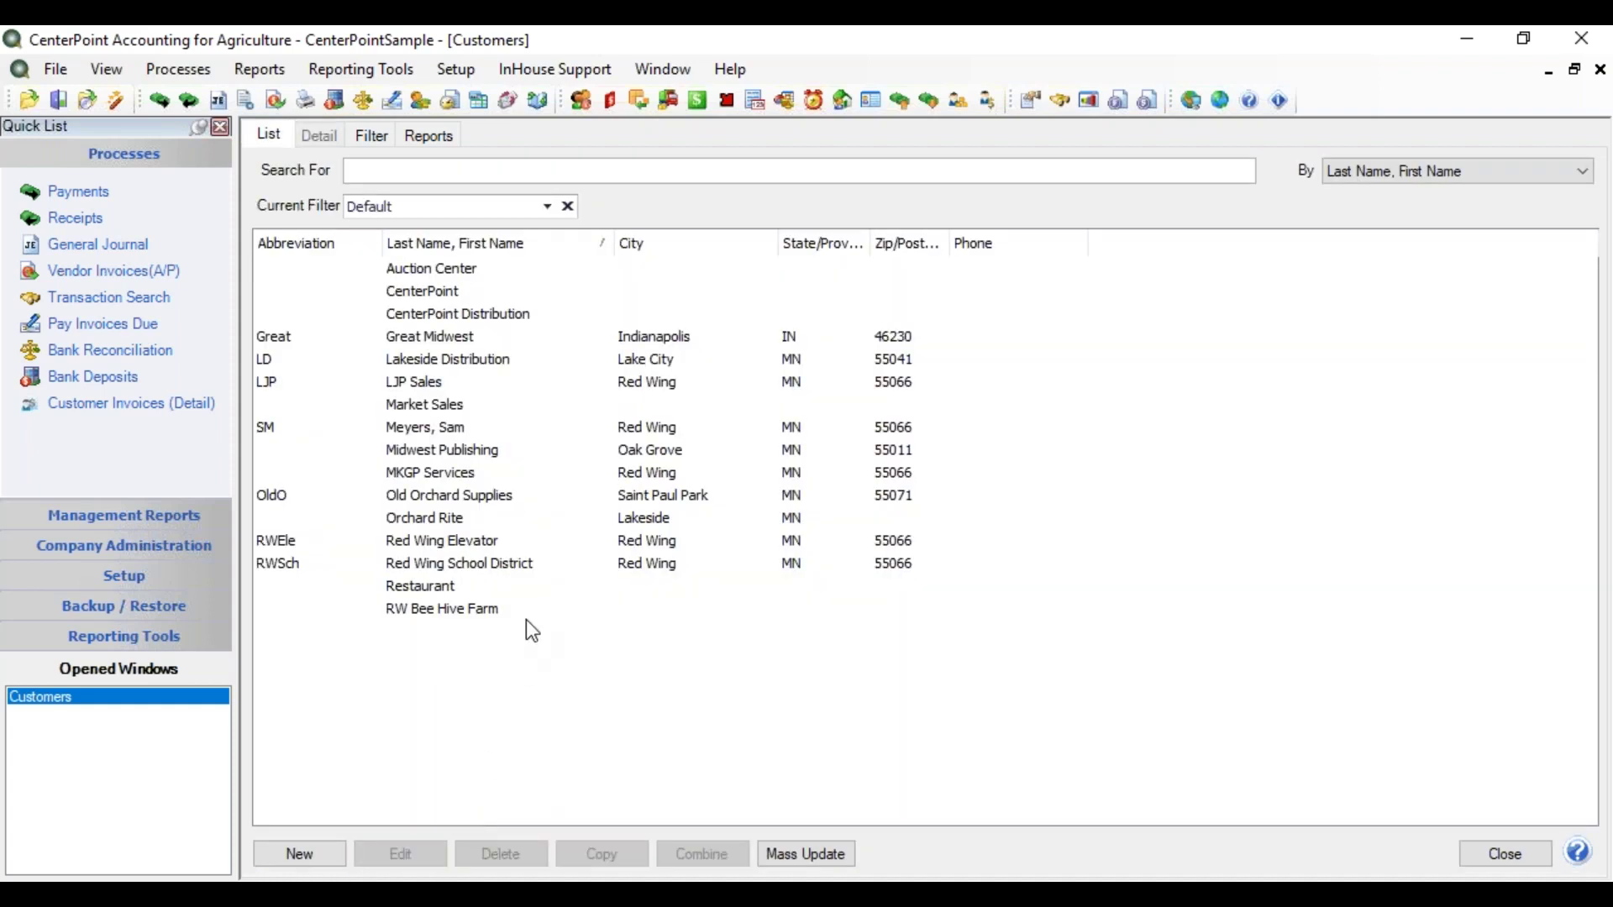
Copy Lakeside Distribution into a new customer record, then cancel it without saving
left_click(497, 364)
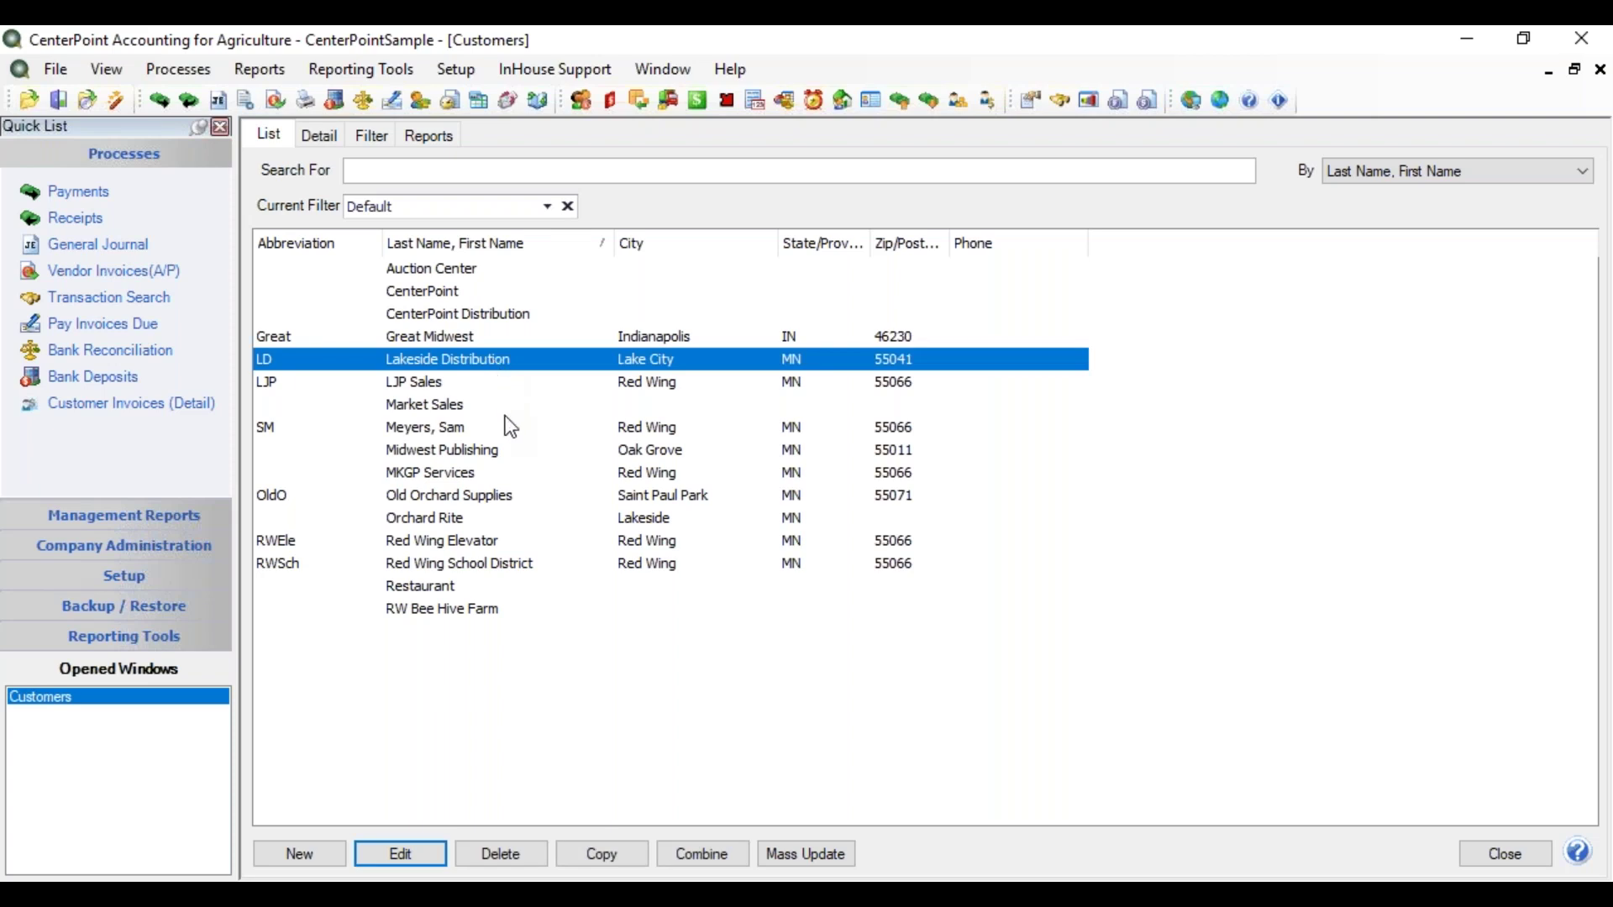
left_click(606, 854)
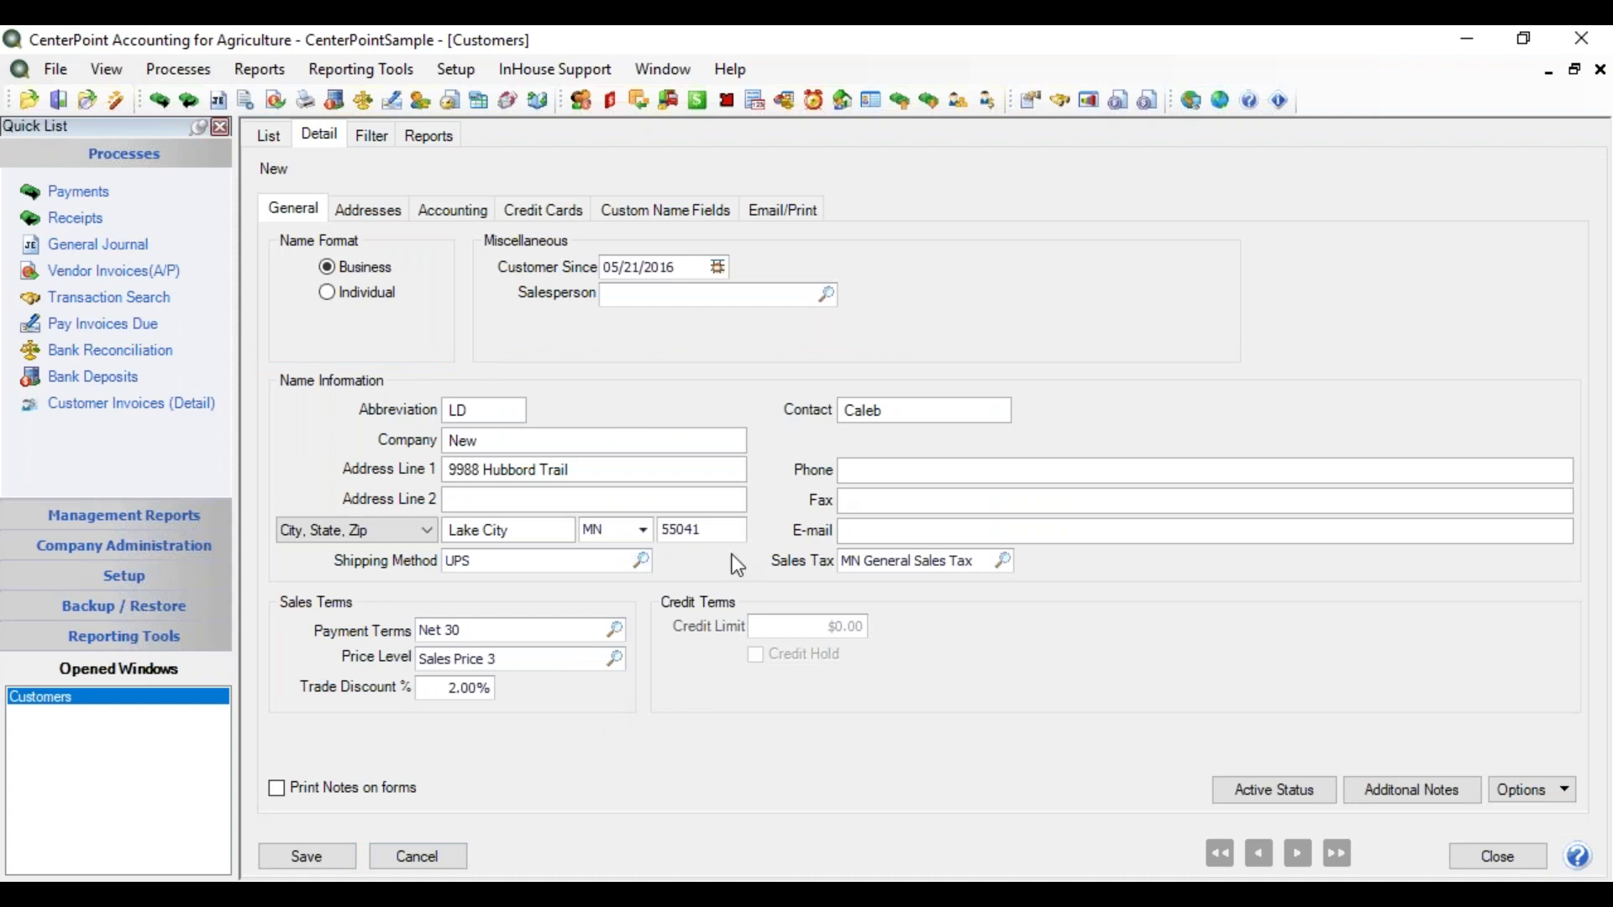
left_click(408, 859)
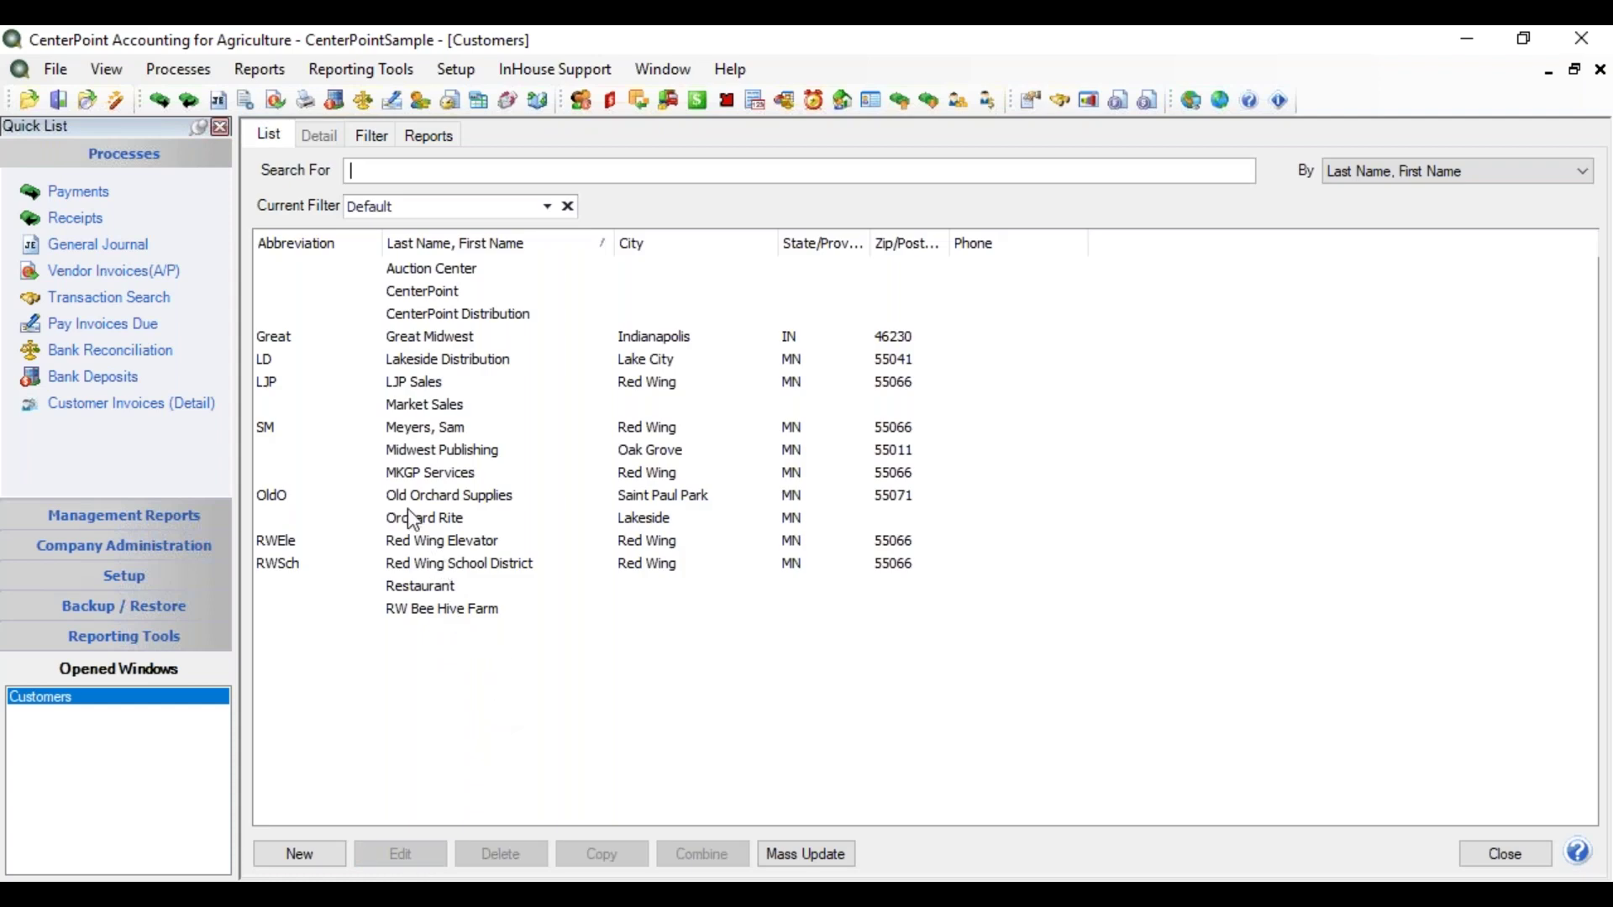
left_click(140, 412)
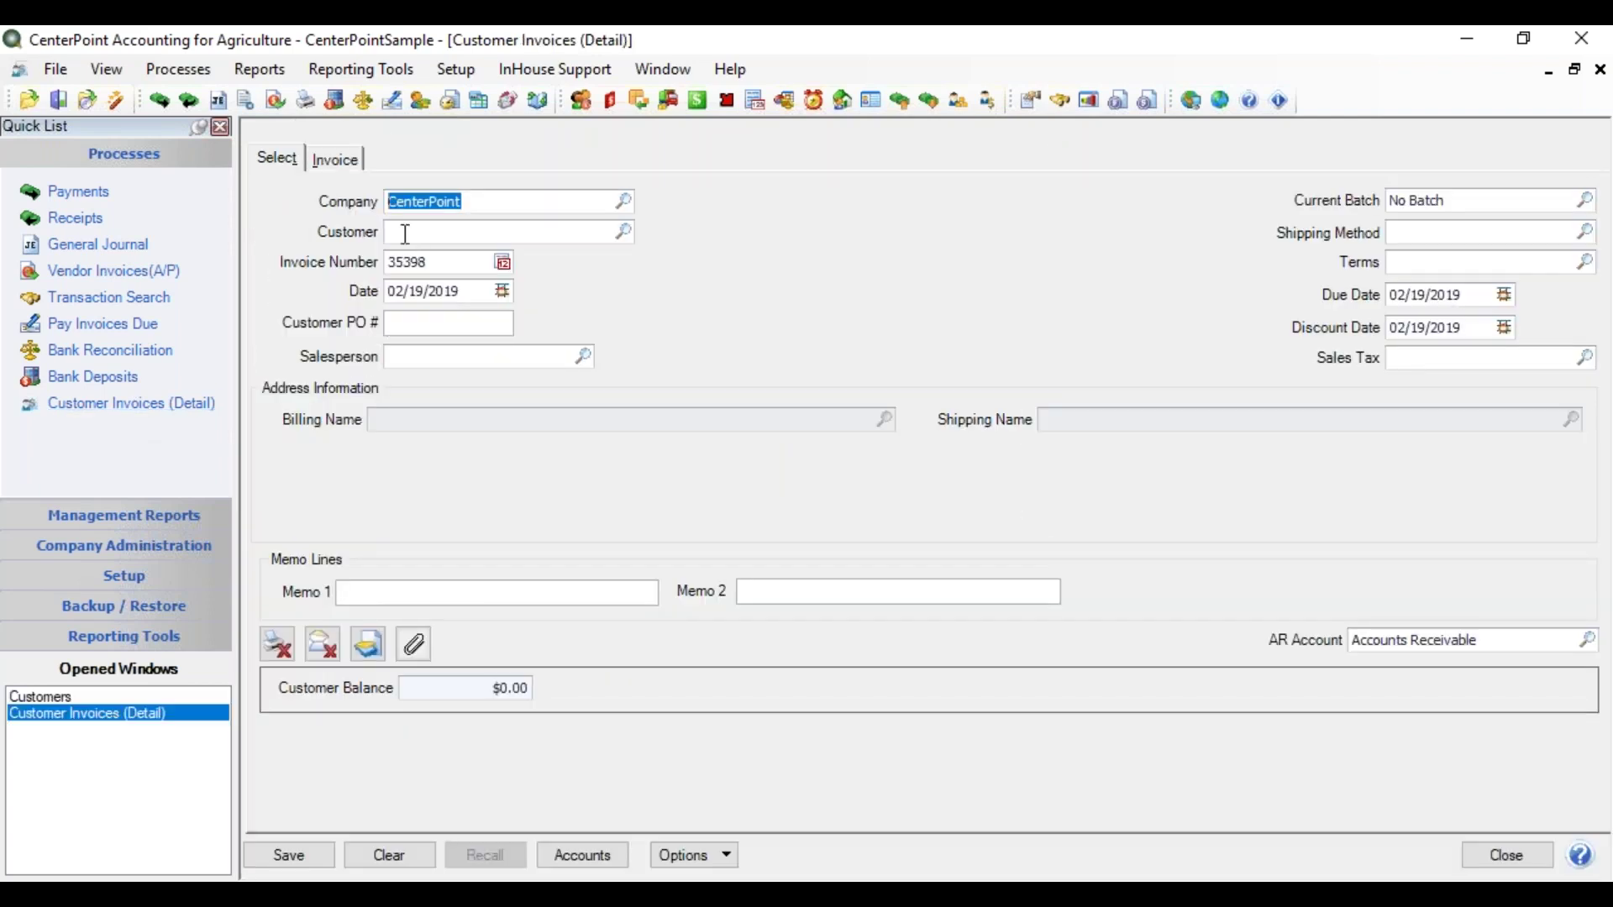
left_click(403, 233)
right_click(404, 232)
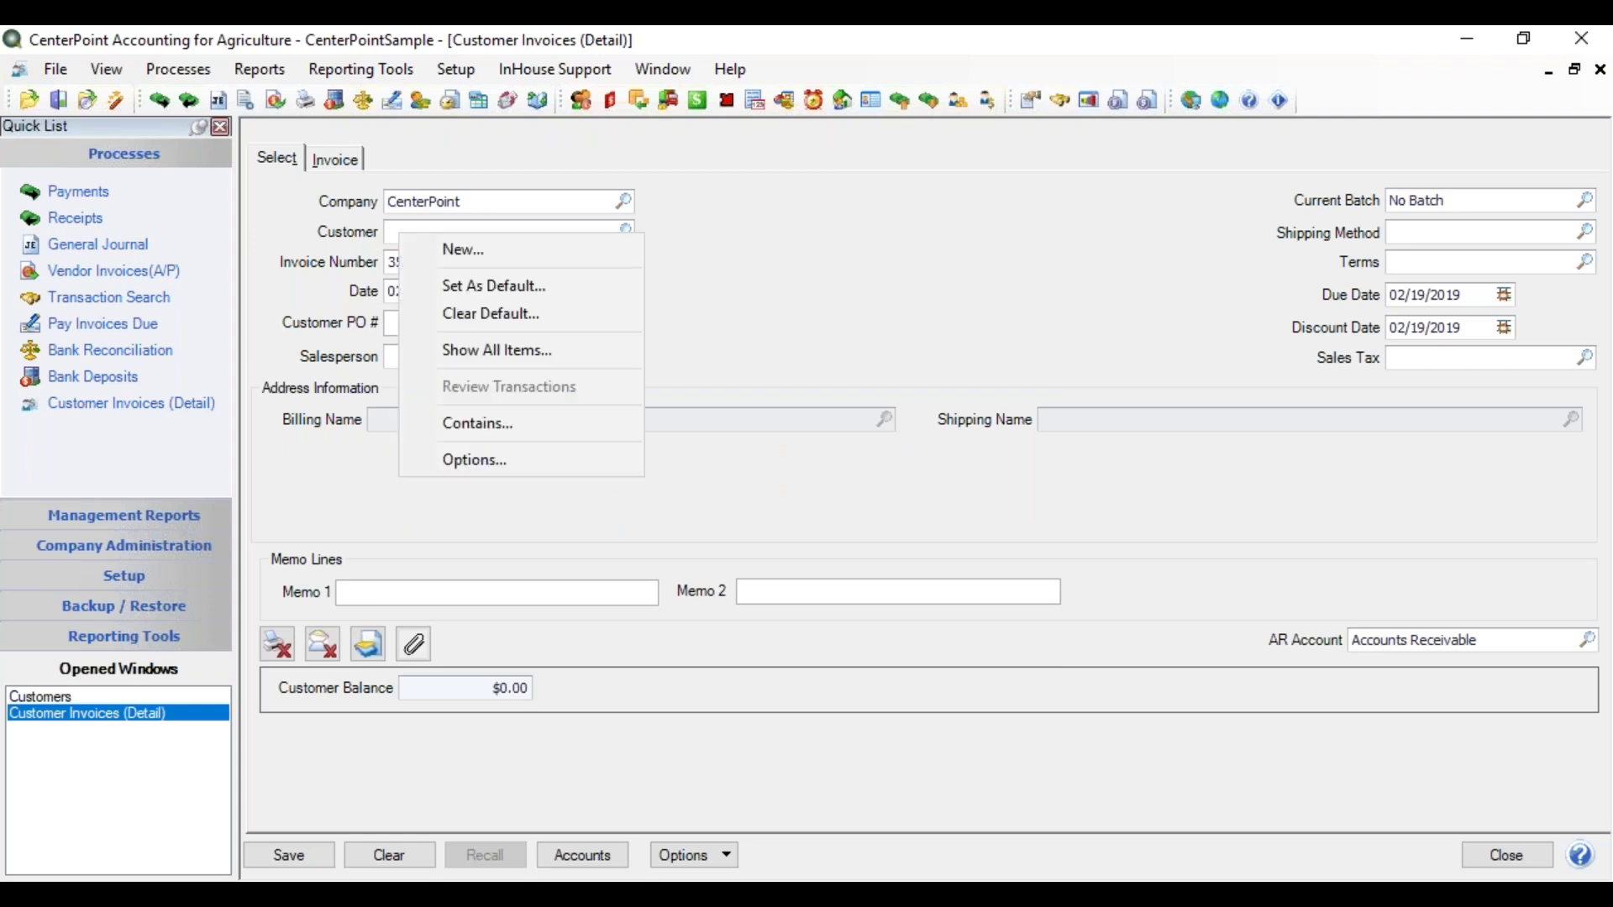
left_click(448, 252)
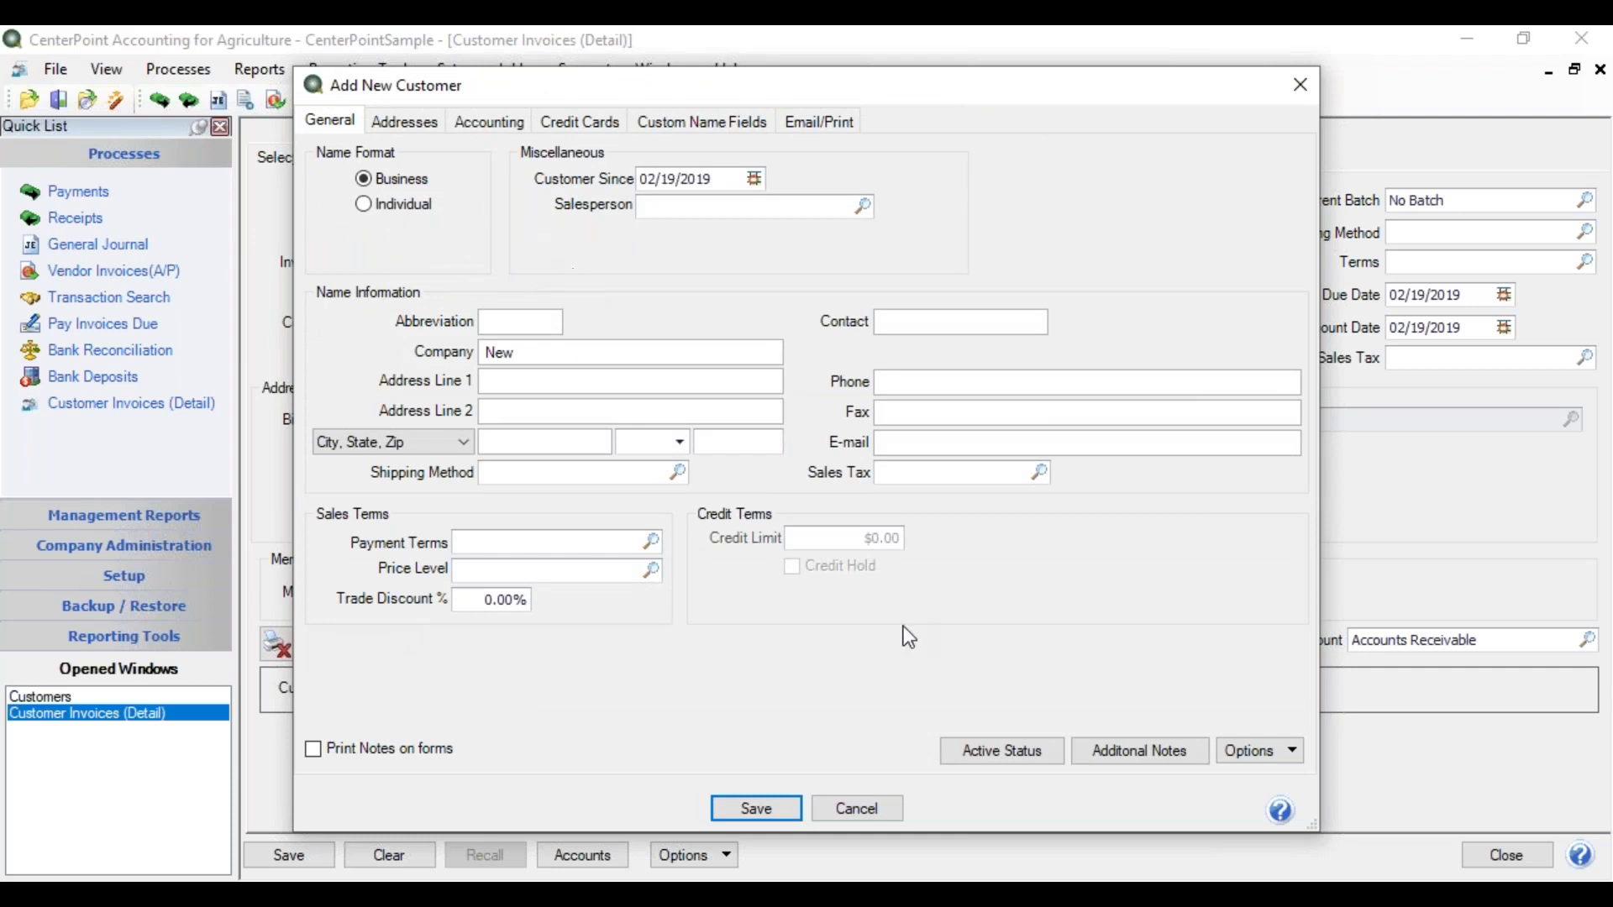
left_click(858, 808)
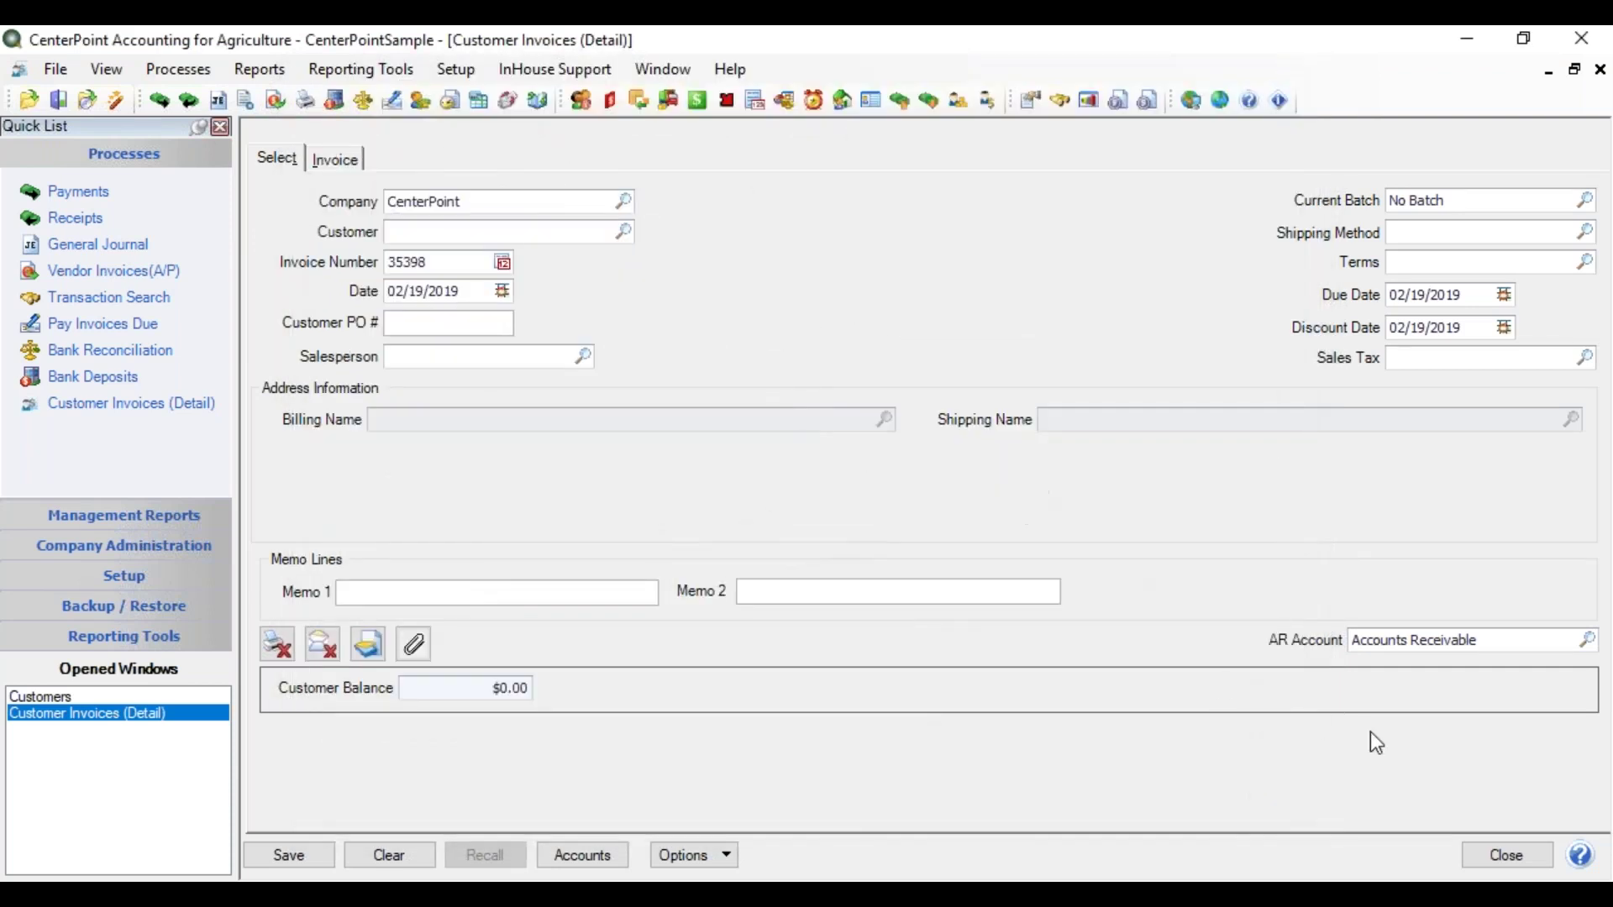
left_click(1519, 855)
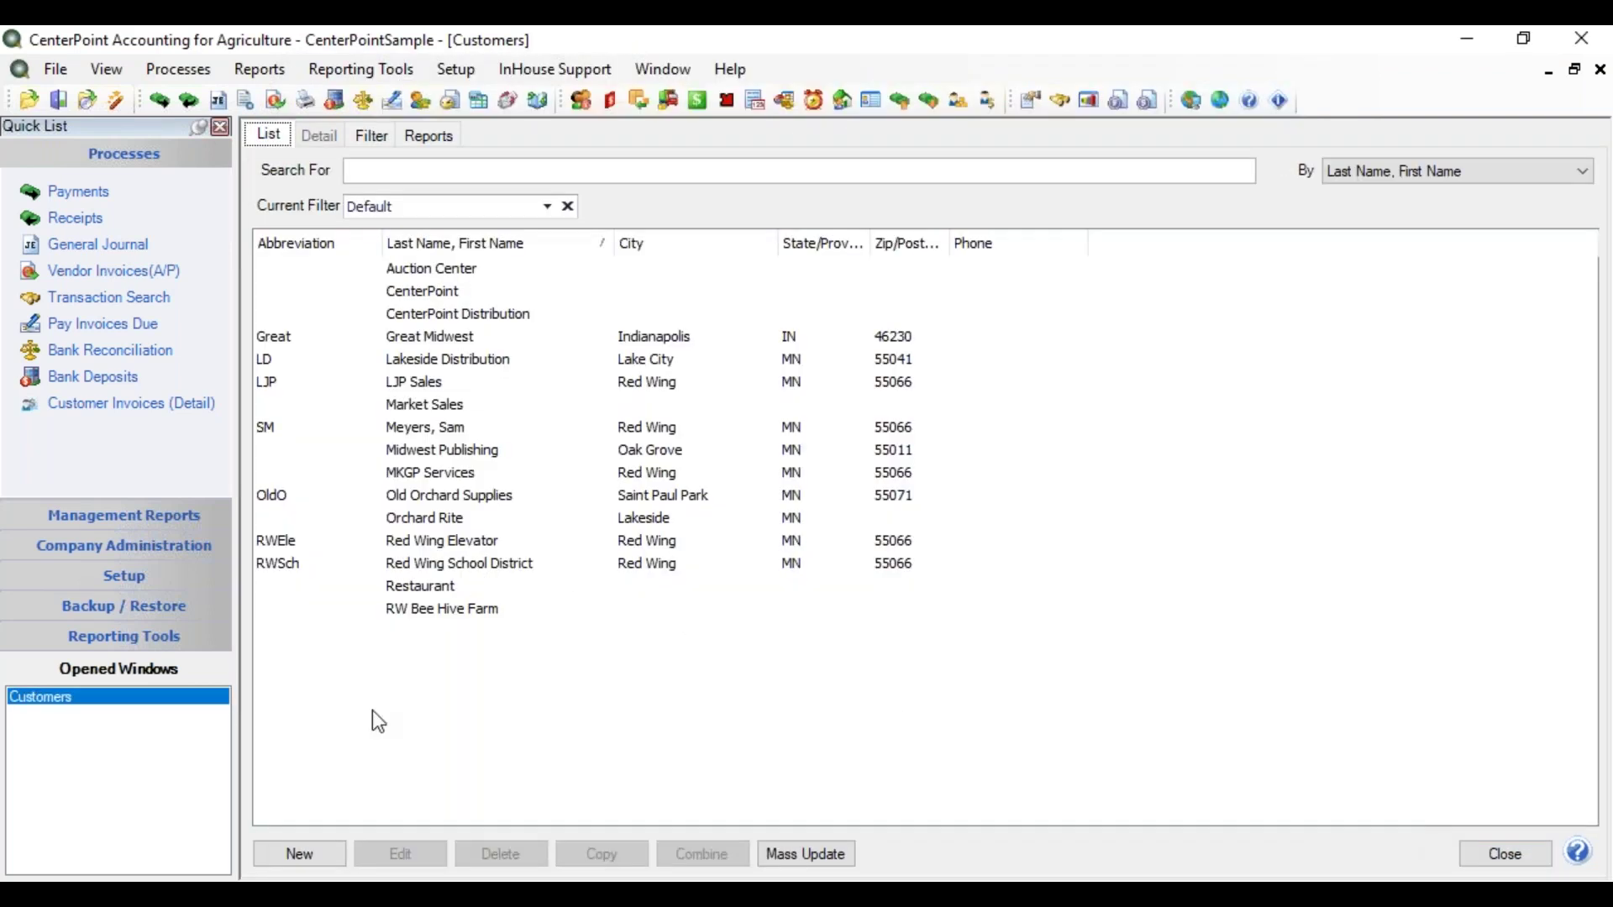
Deactivate Lakeside Distribution for CenterPoint only, keeping it active for CenterPoint Distribution
left_click(472, 361)
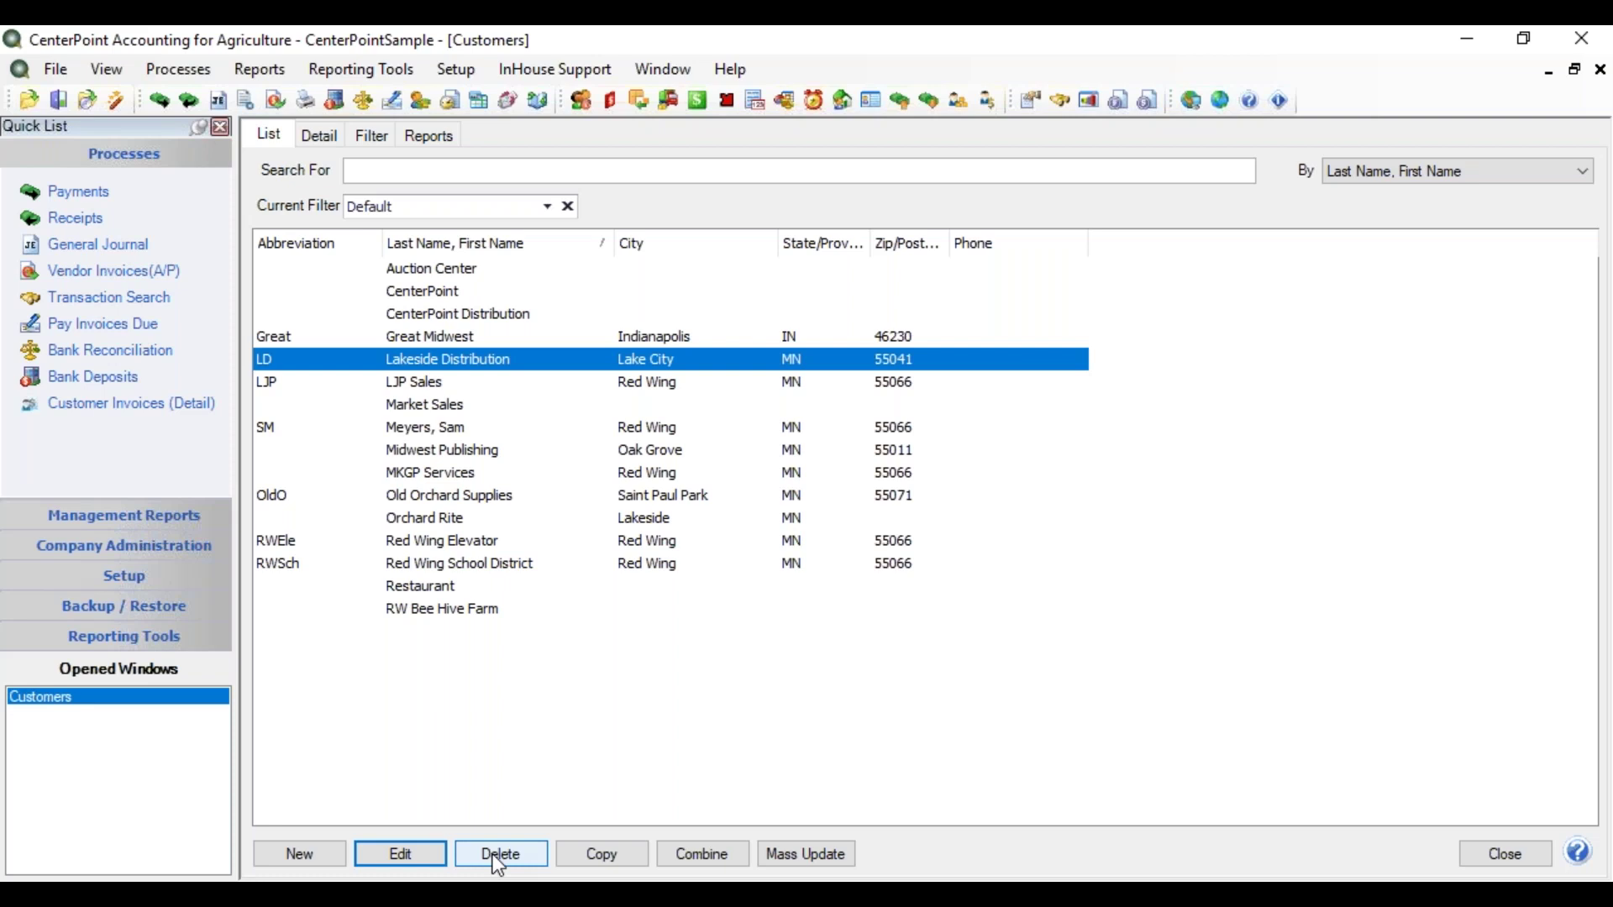
right_click(439, 370)
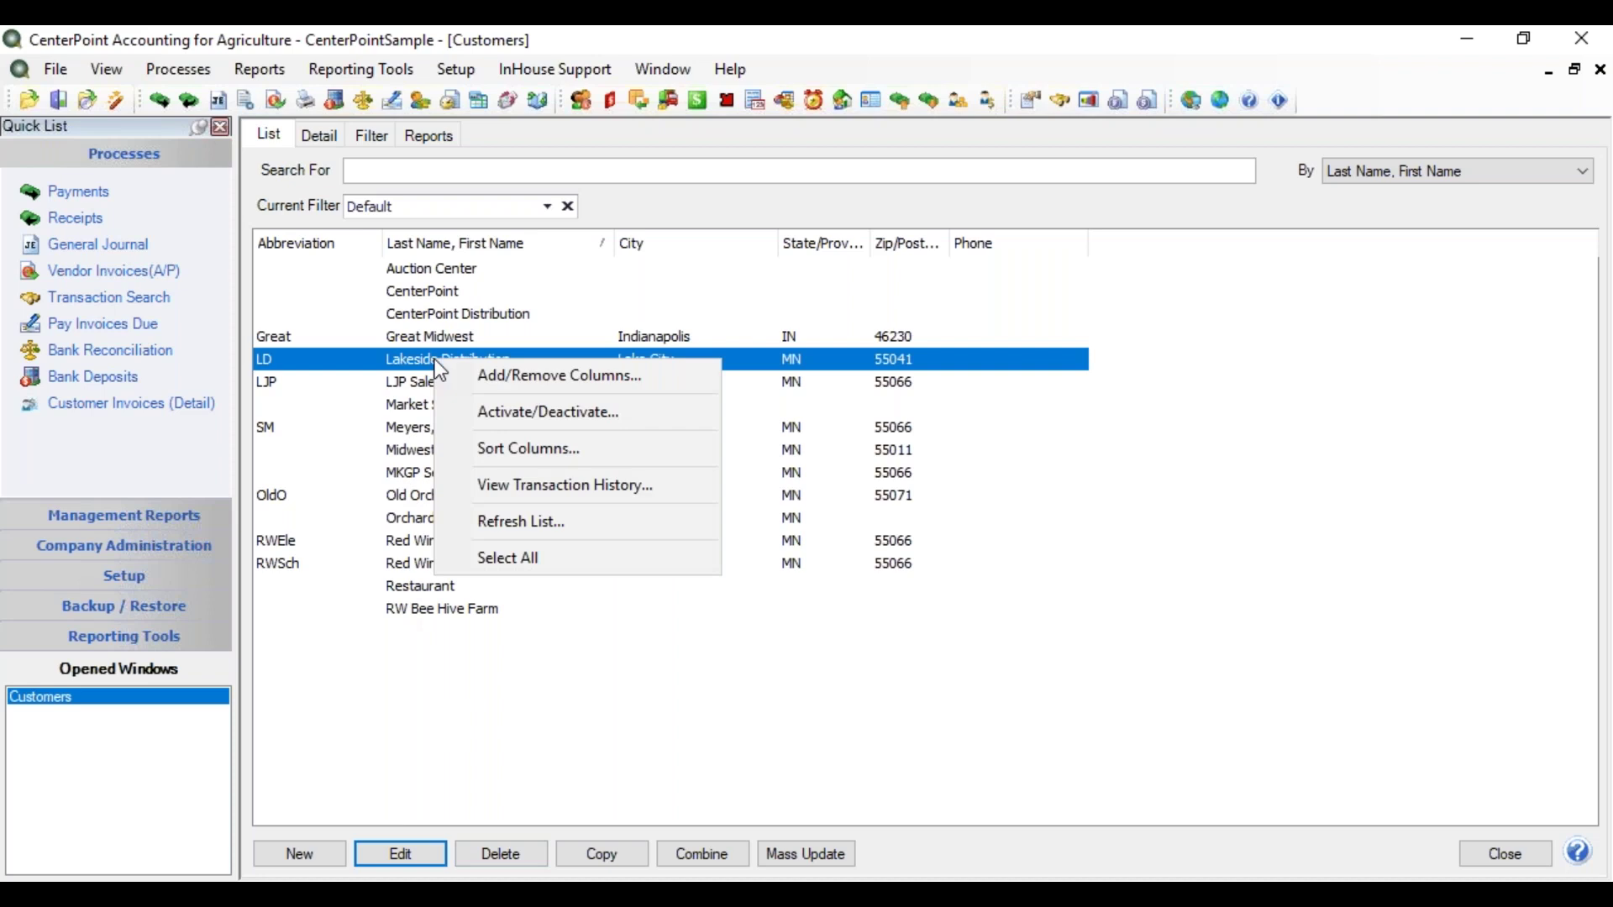
left_click(473, 413)
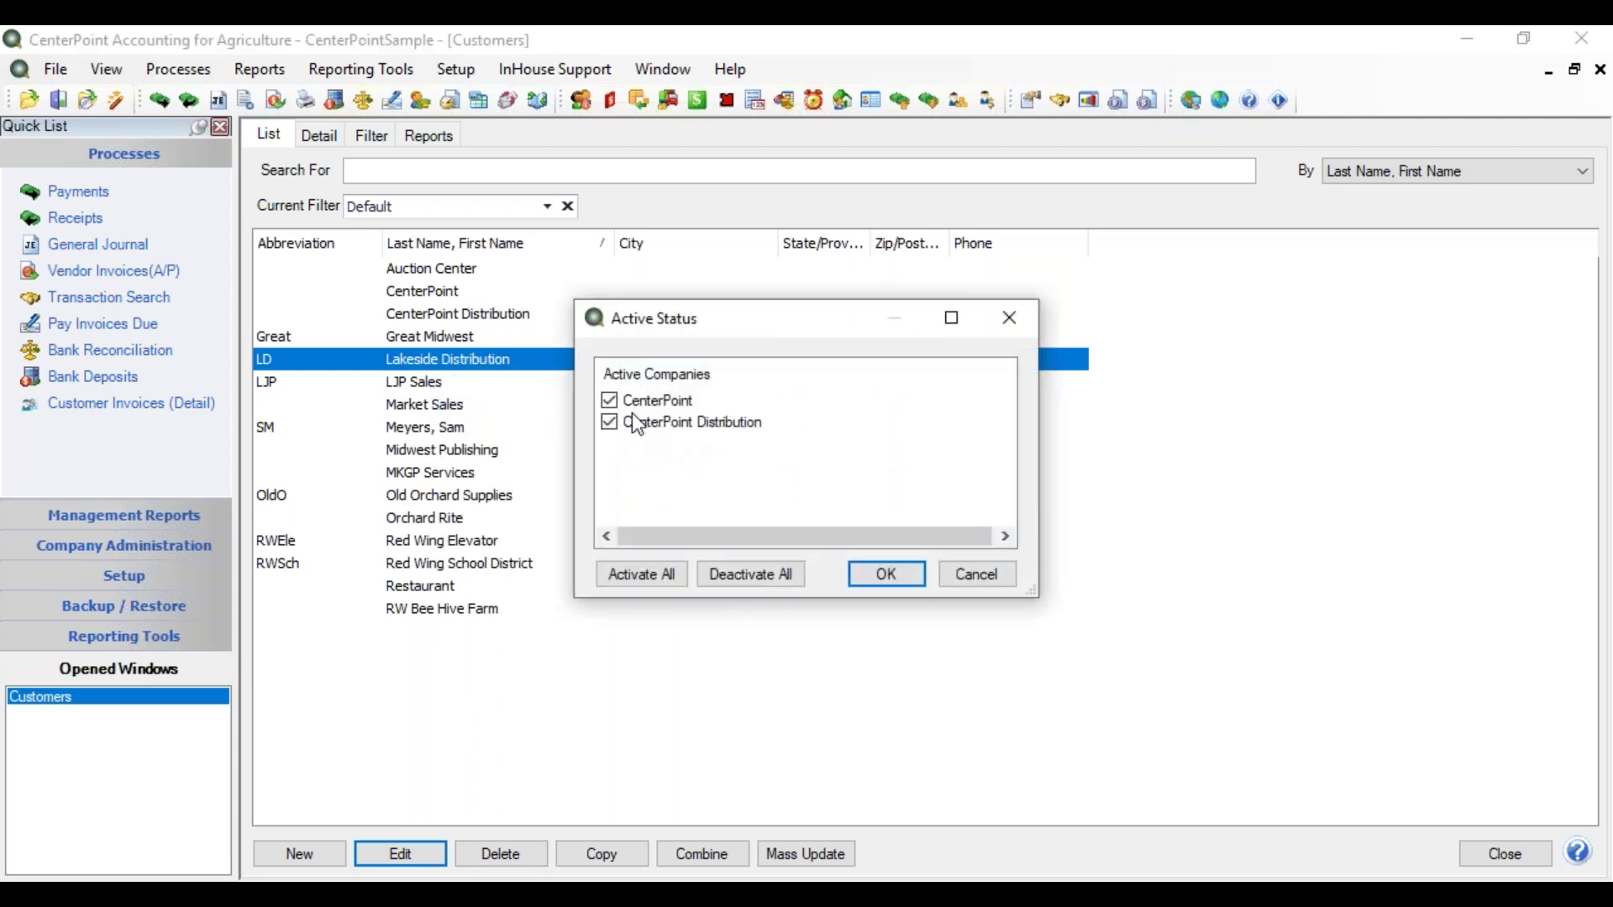
left_click(731, 573)
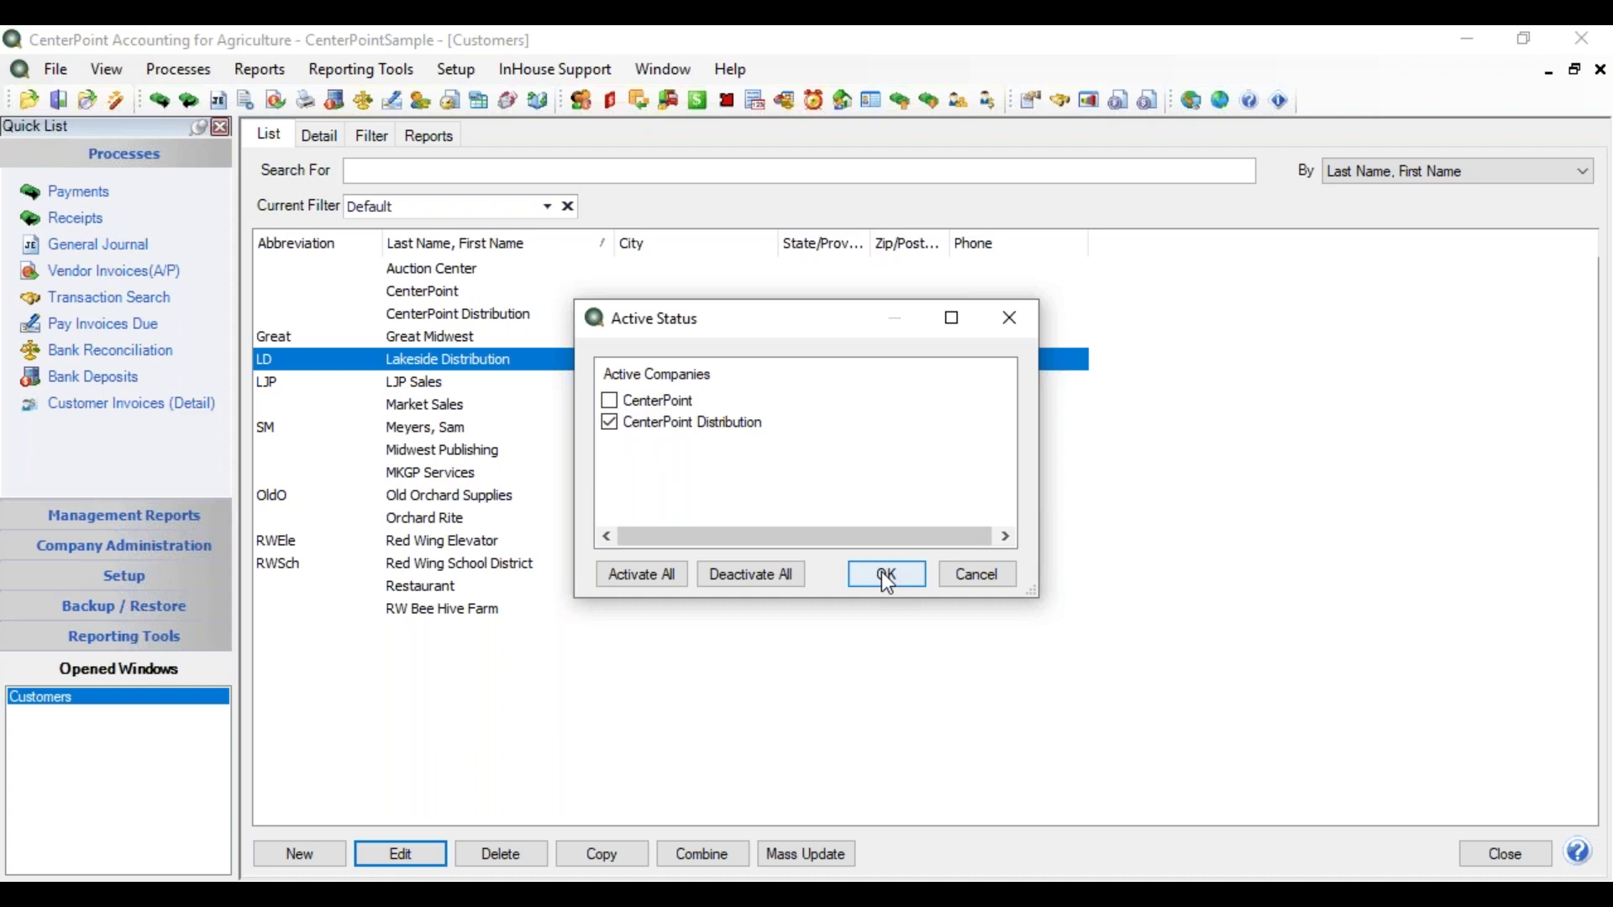
left_click(661, 401)
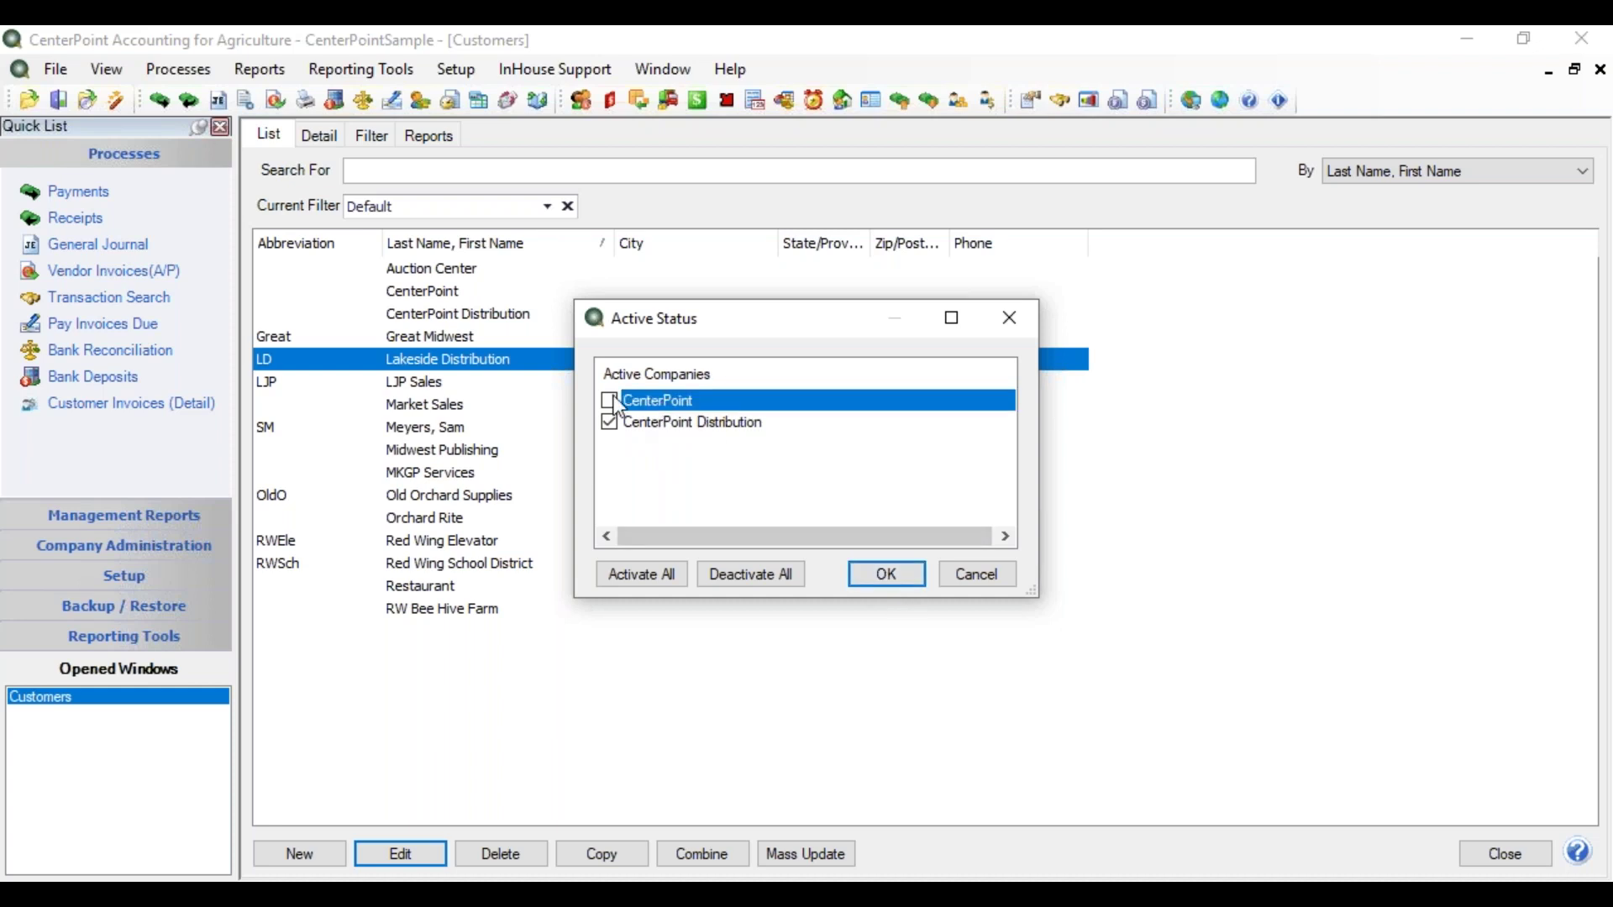
left_click(882, 574)
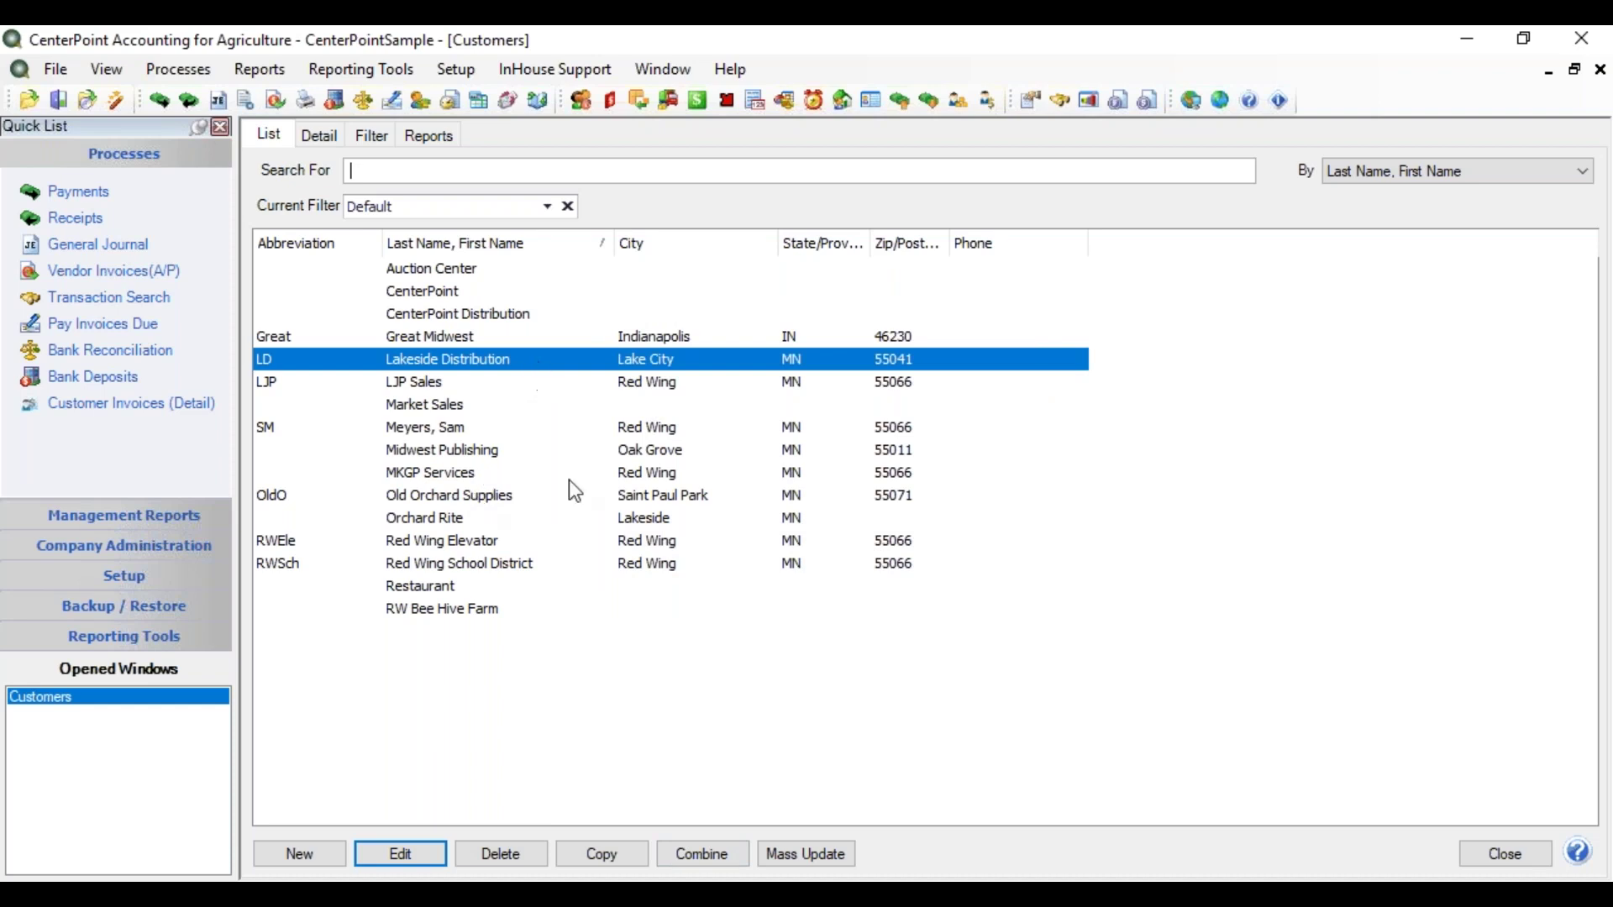
Open the Combine dialog for Lakeside Distribution and cancel it without merging
left_click(712, 851)
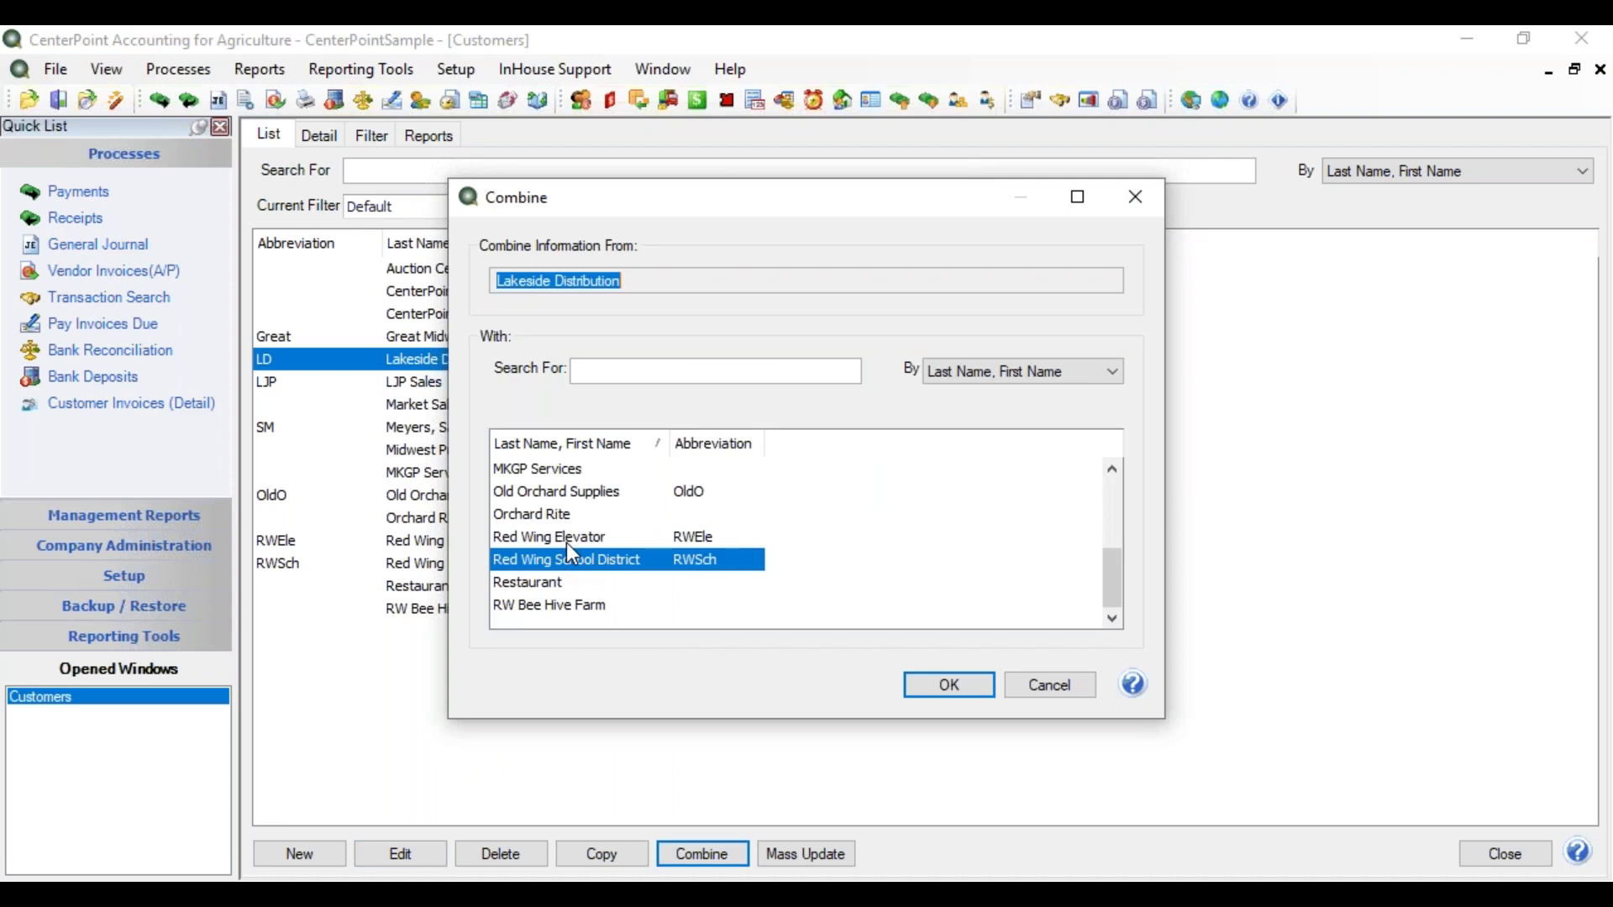
left_click(1042, 681)
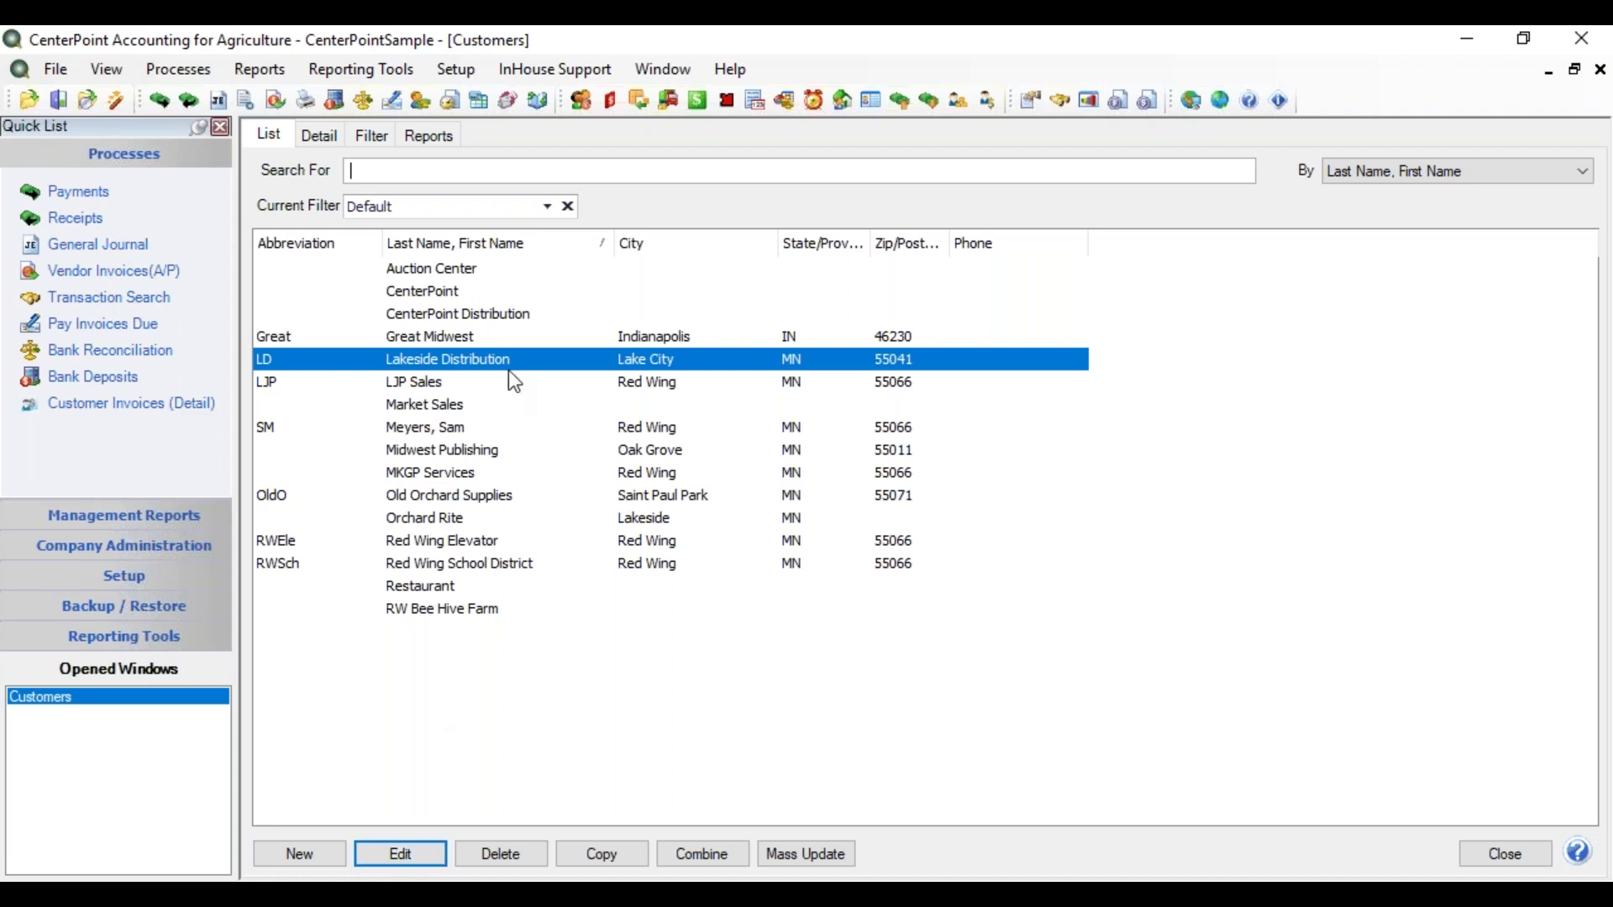
Edit Lakeside Distribution's record, switching the name format to Individual and back to Business
left_click(405, 851)
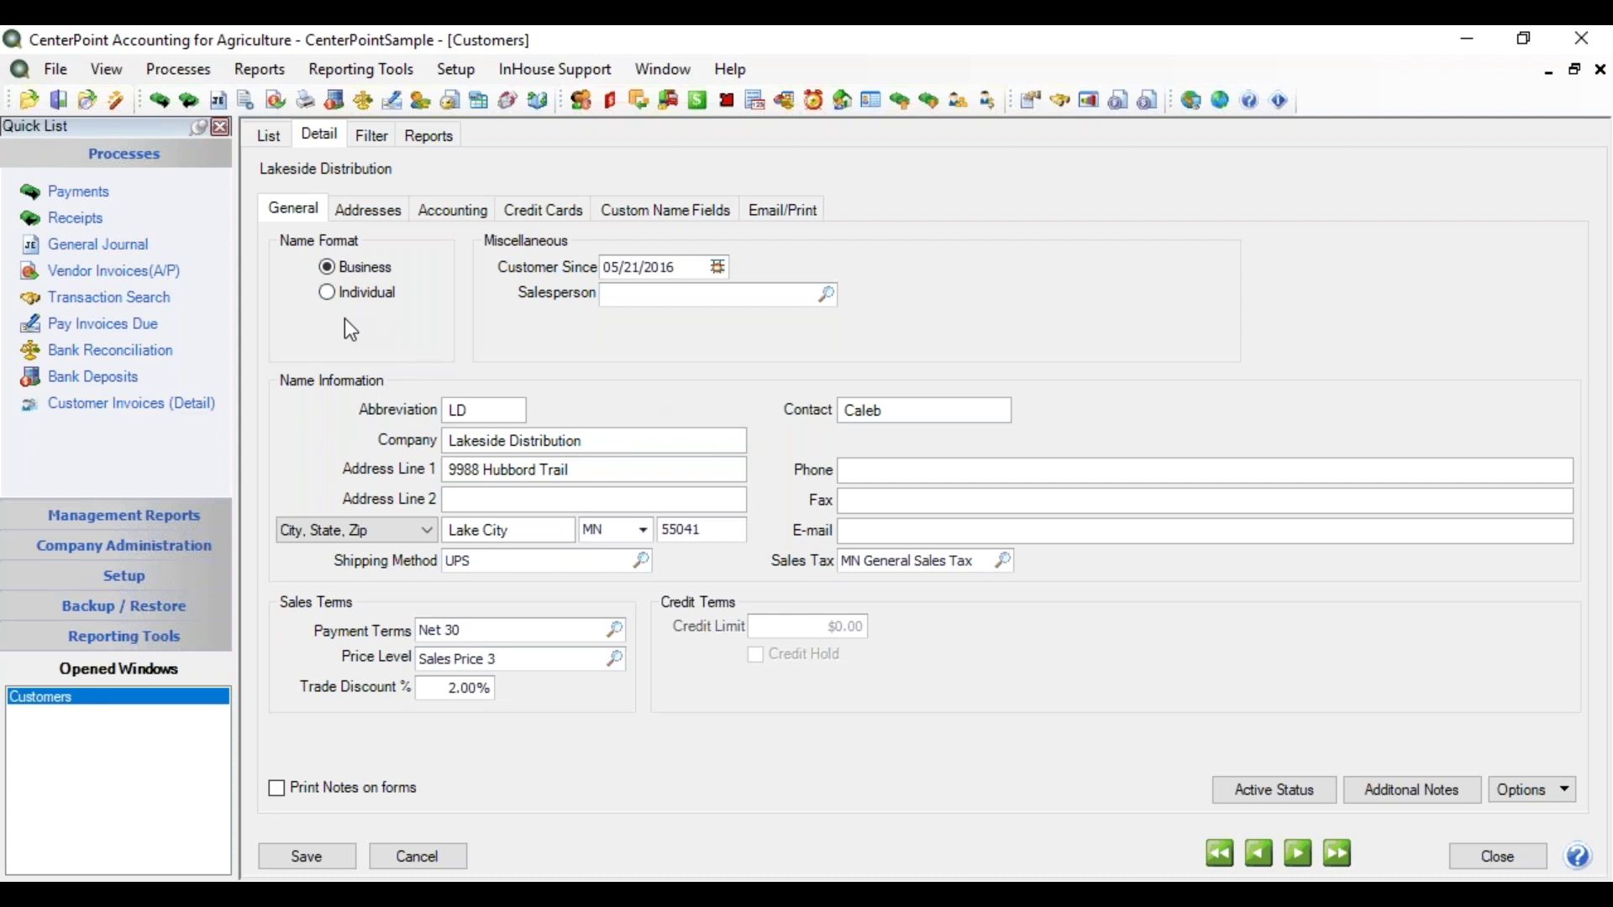
left_click(327, 292)
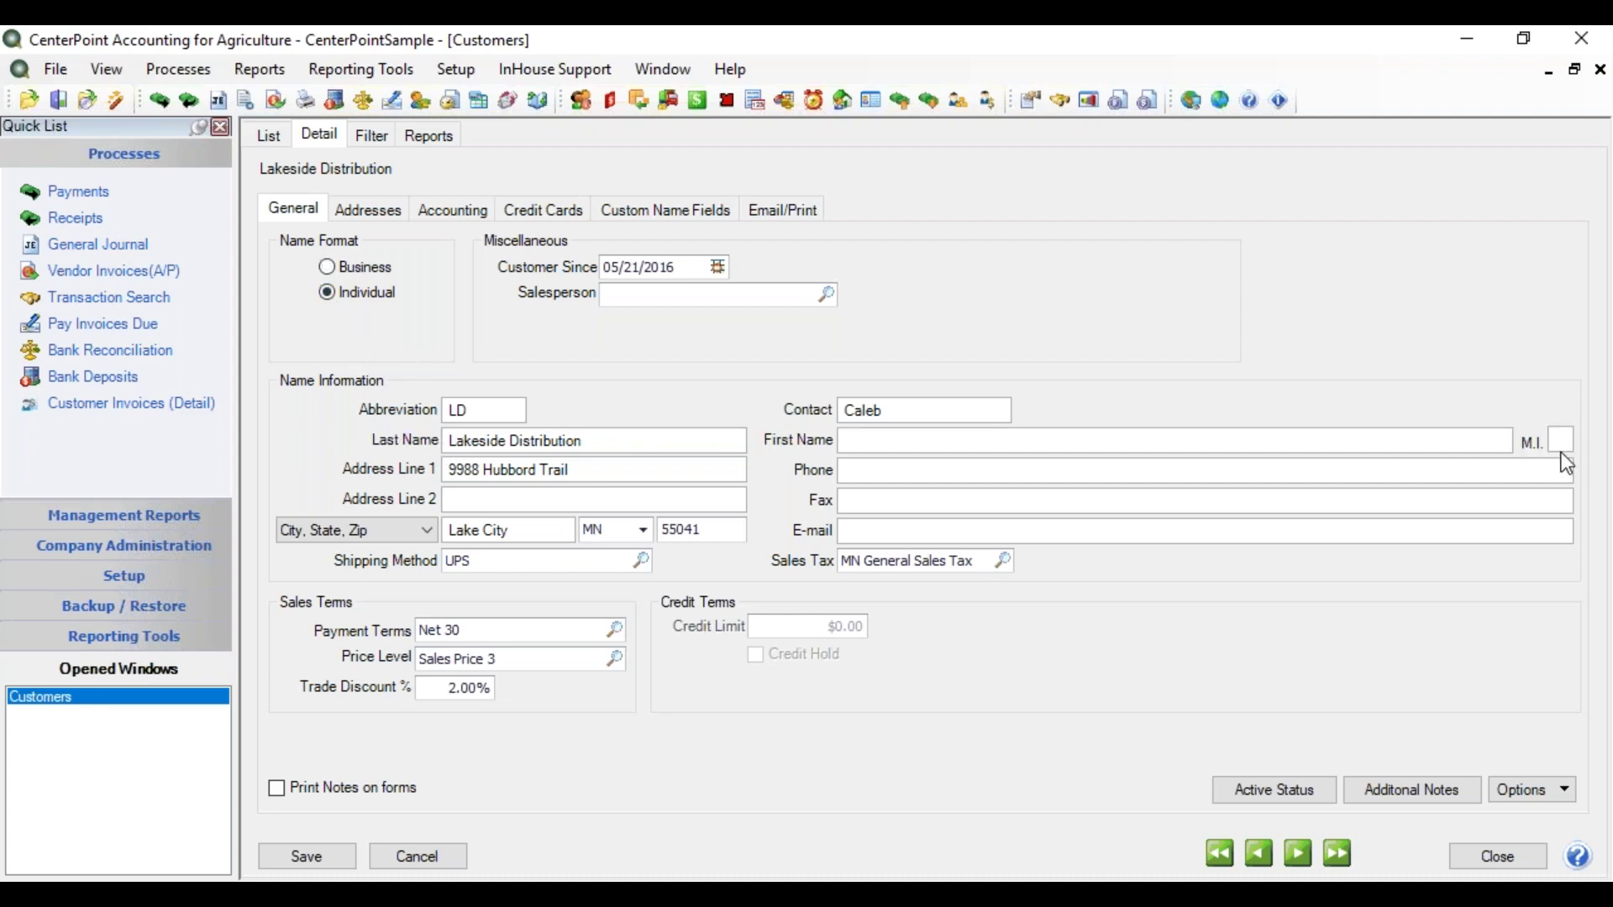
left_click(324, 268)
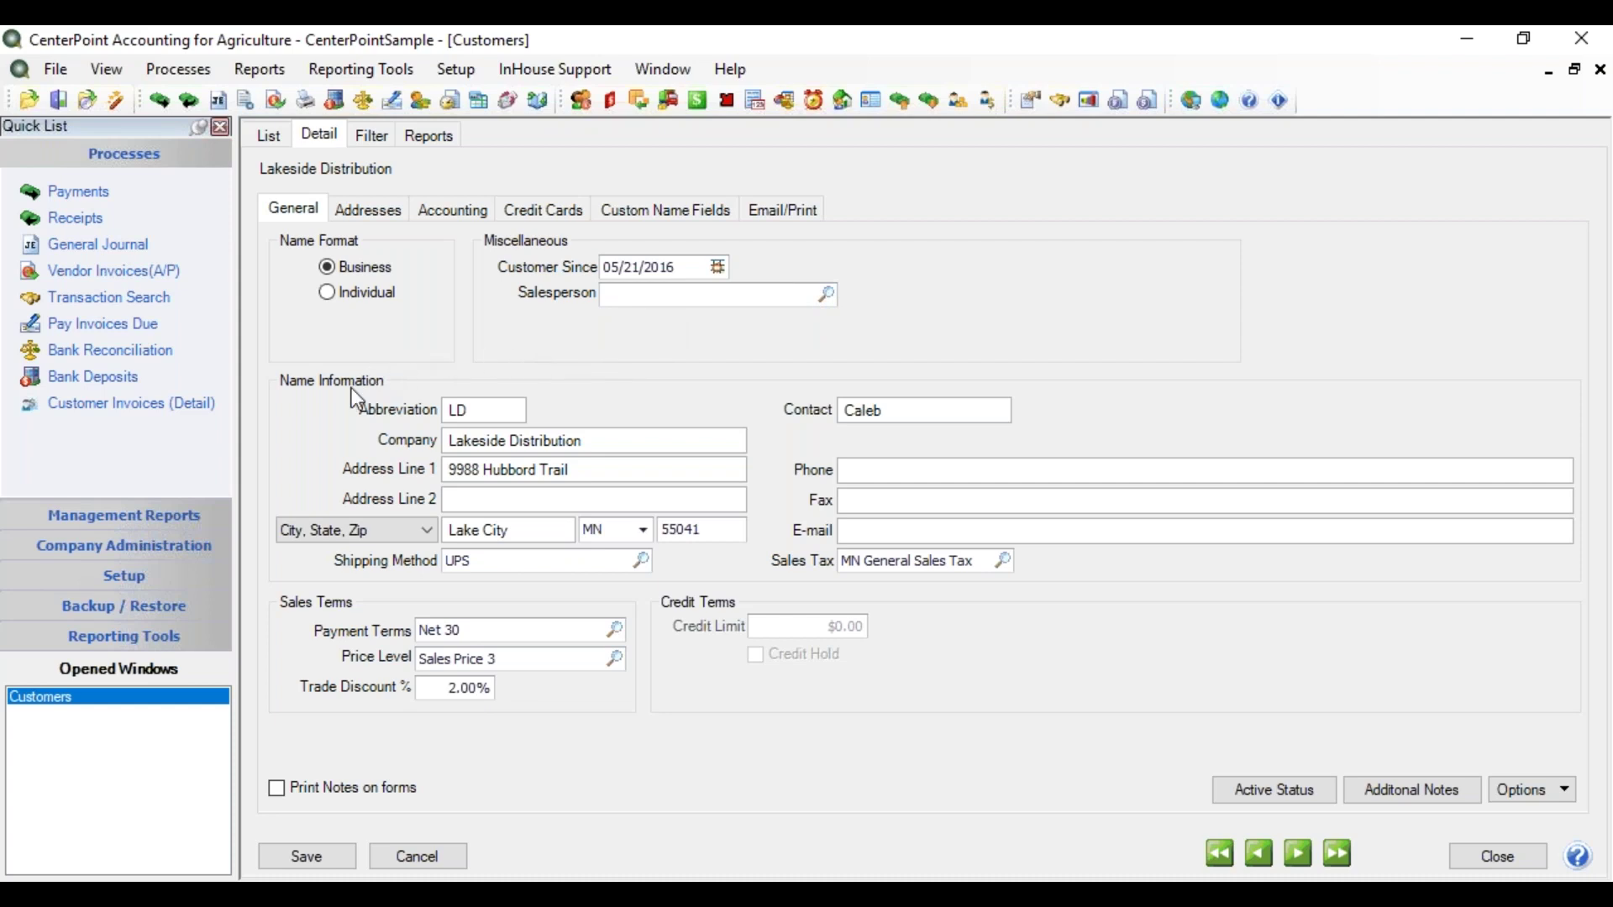
right_click(481, 407)
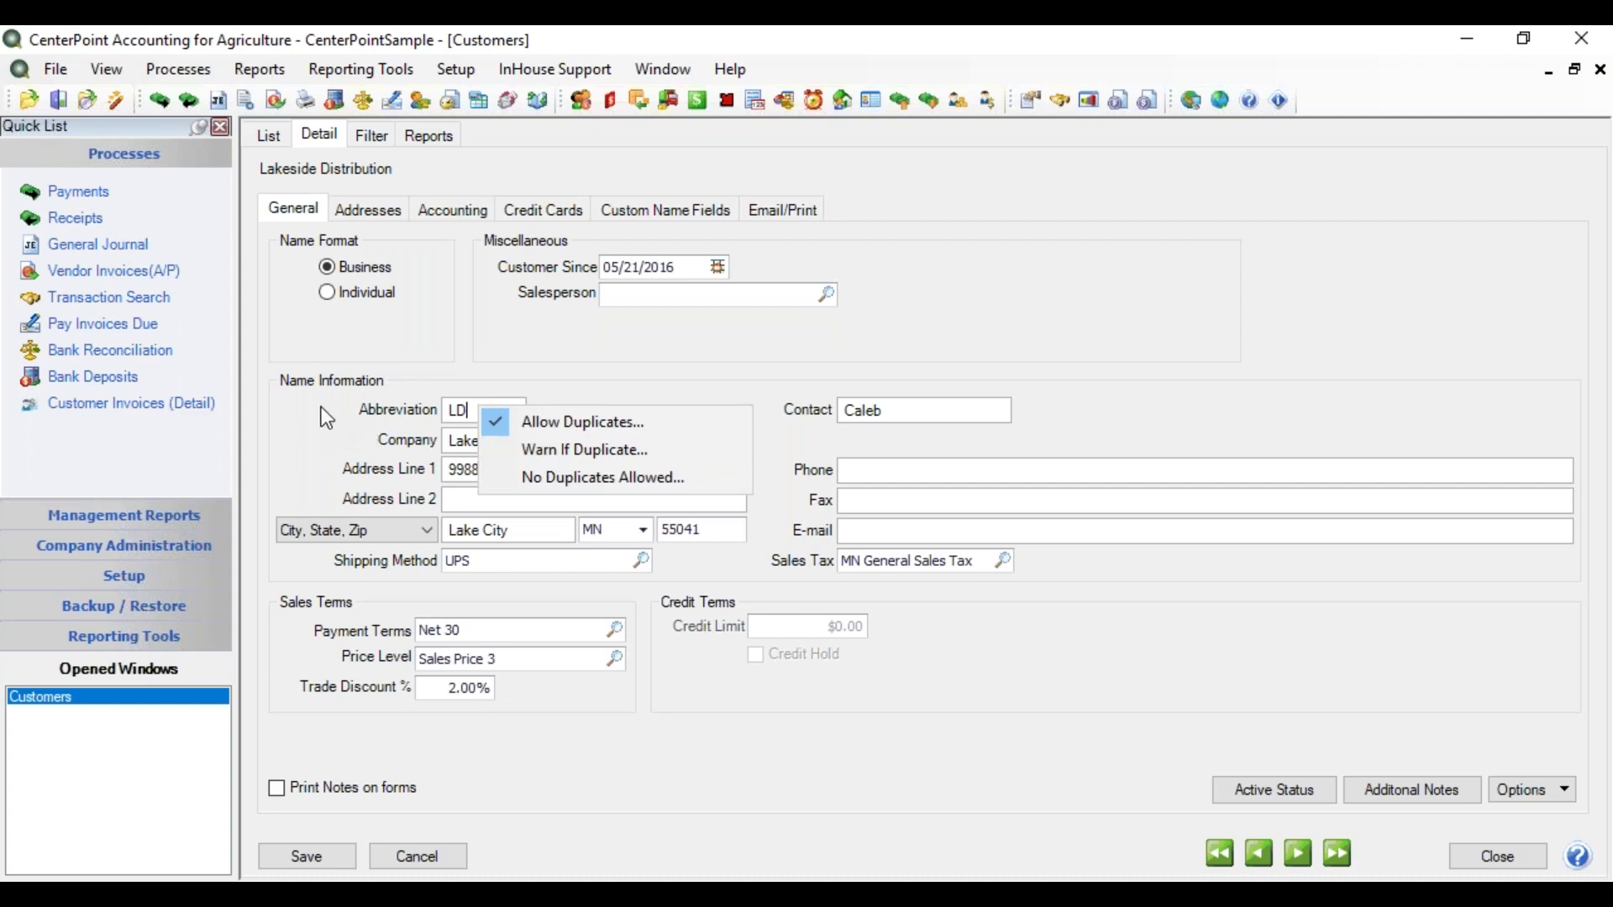
key("Escape")
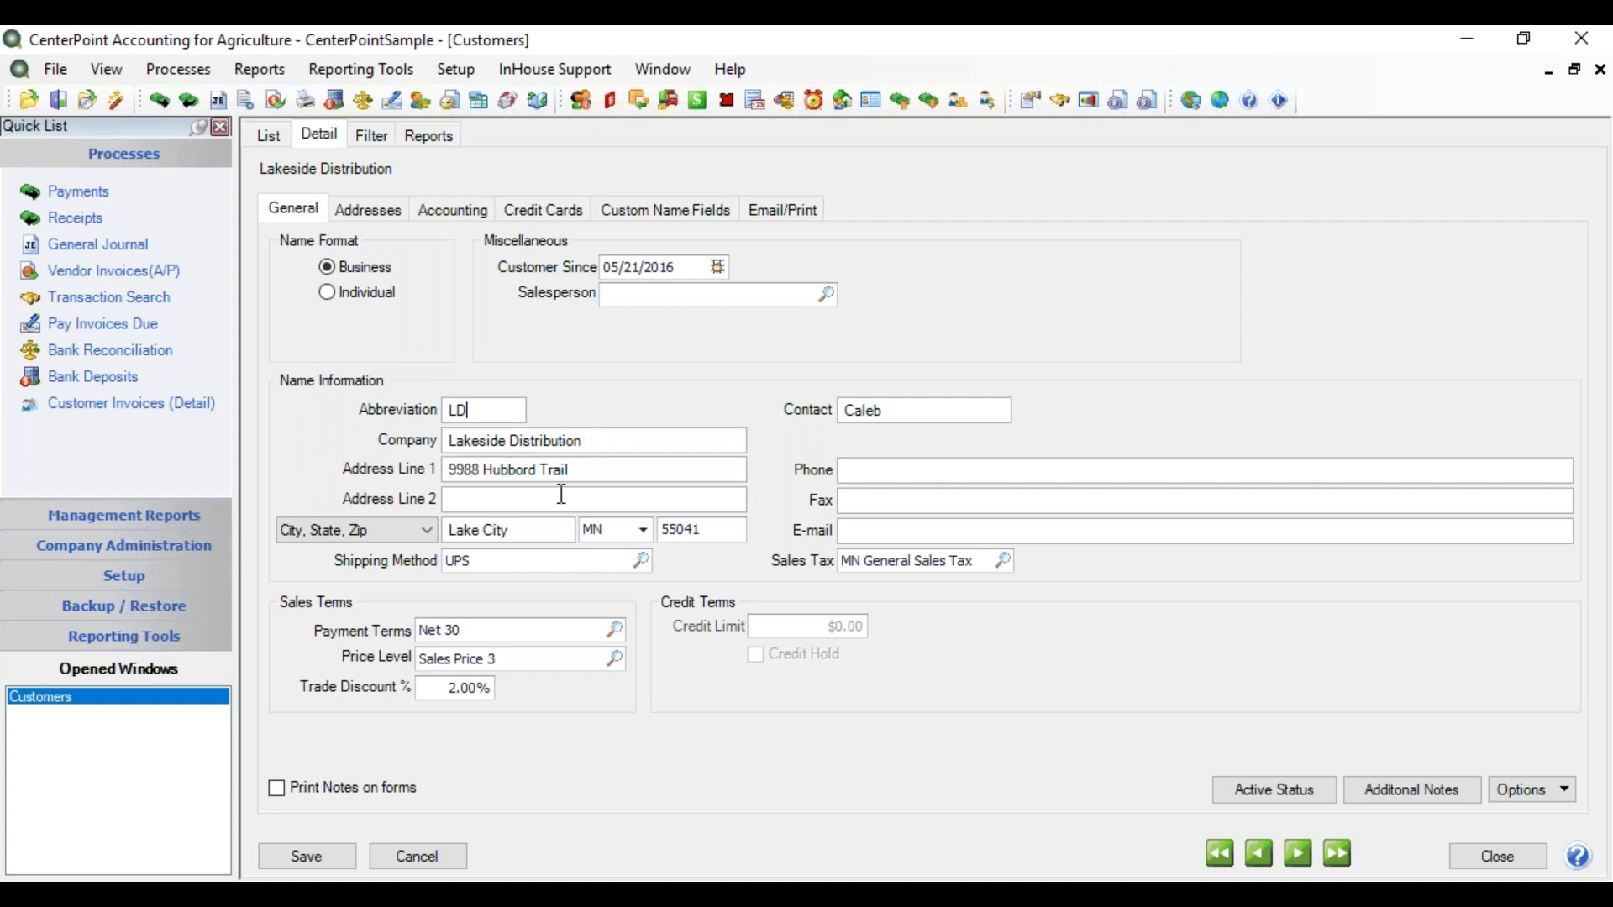
left_click(428, 532)
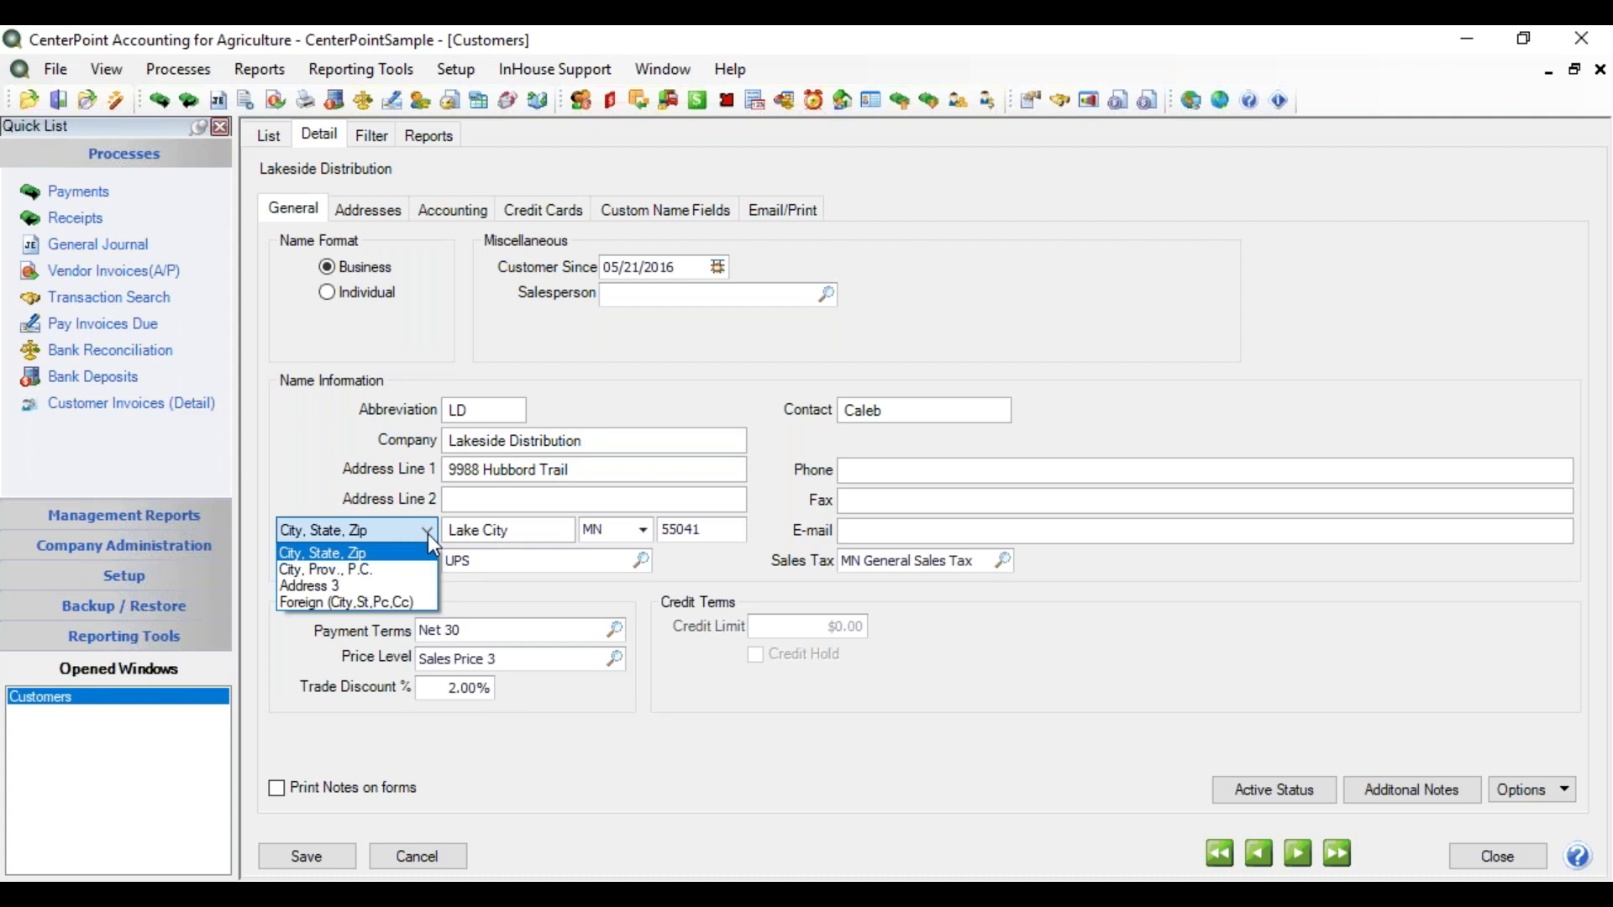
left_click(428, 533)
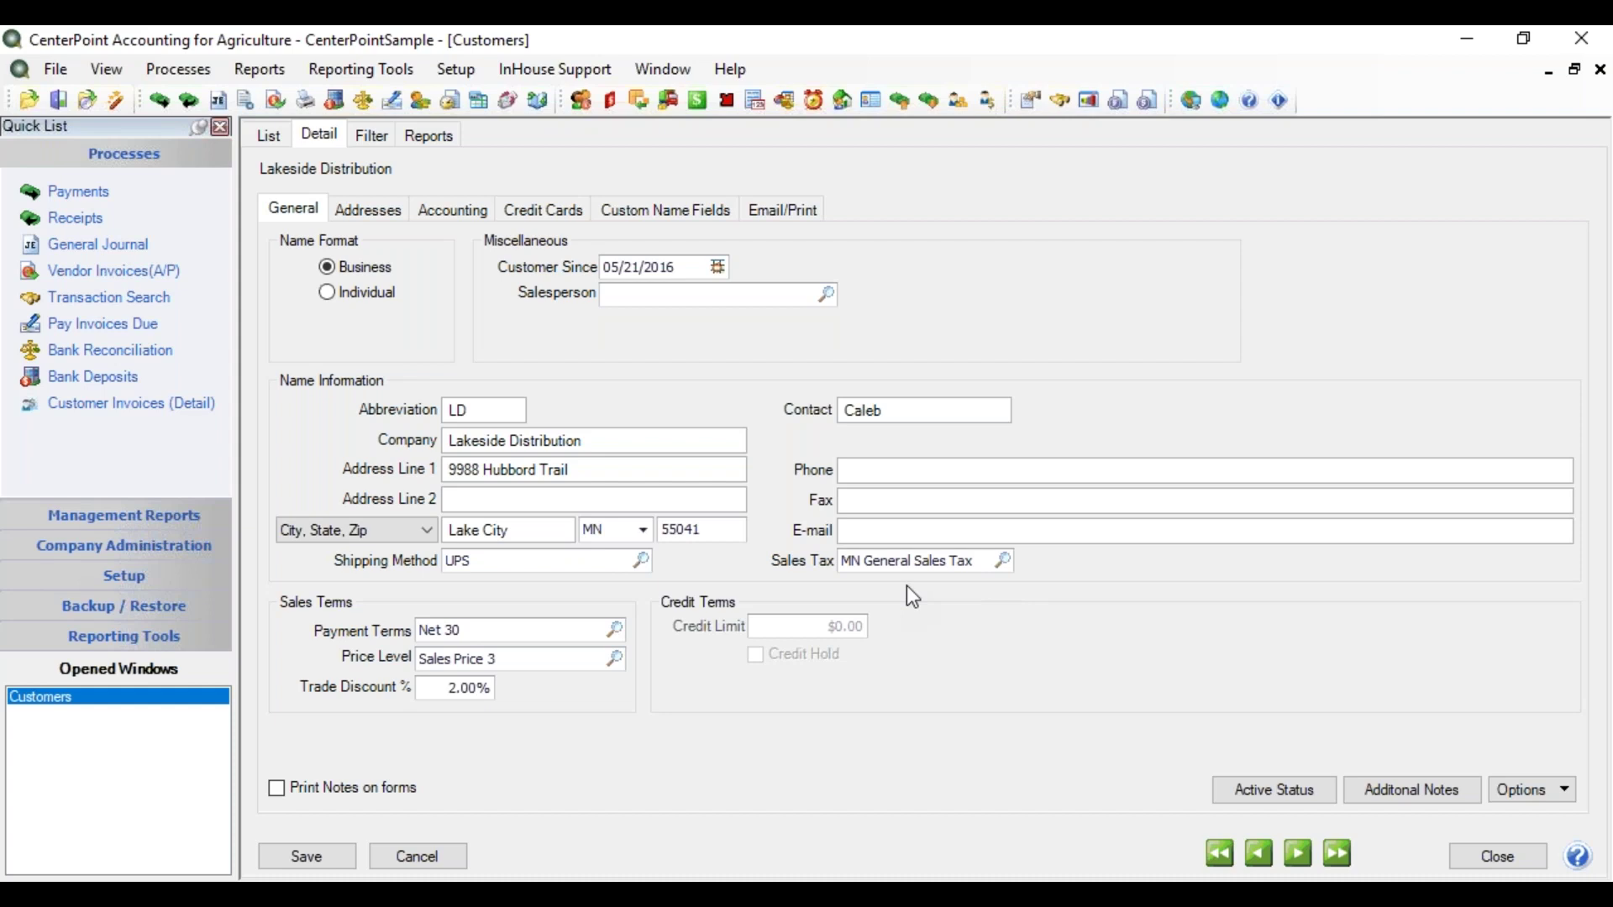
left_click(448, 206)
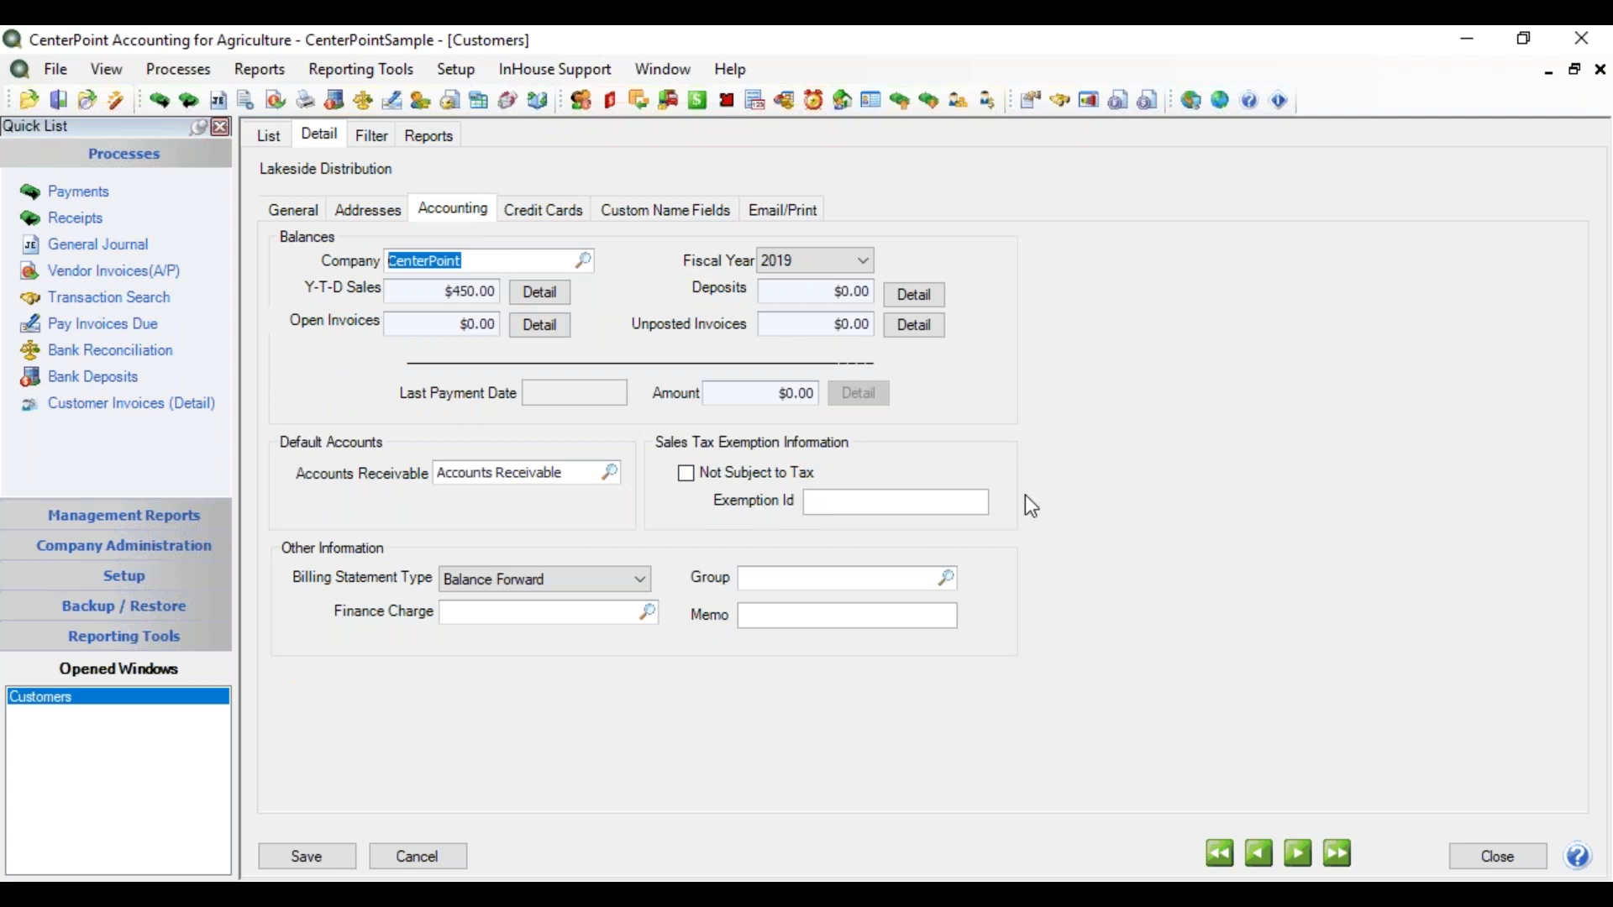
left_click(299, 210)
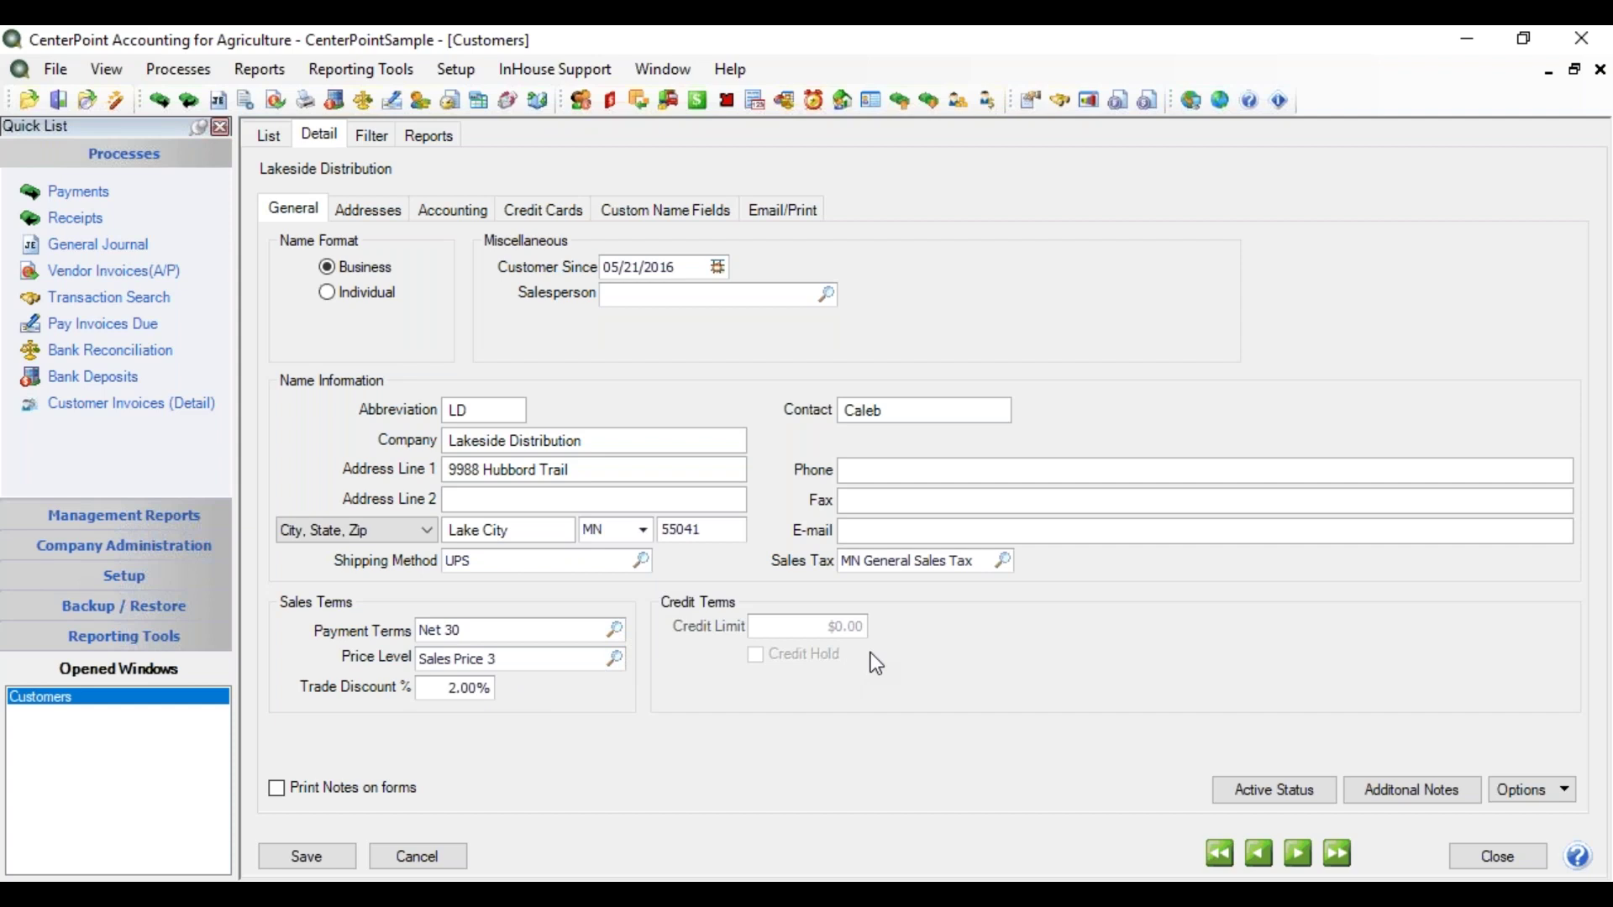
Open the database-level Credit Limits preferences under Customer Invoices
left_click(72, 80)
left_click(112, 251)
left_click(334, 425)
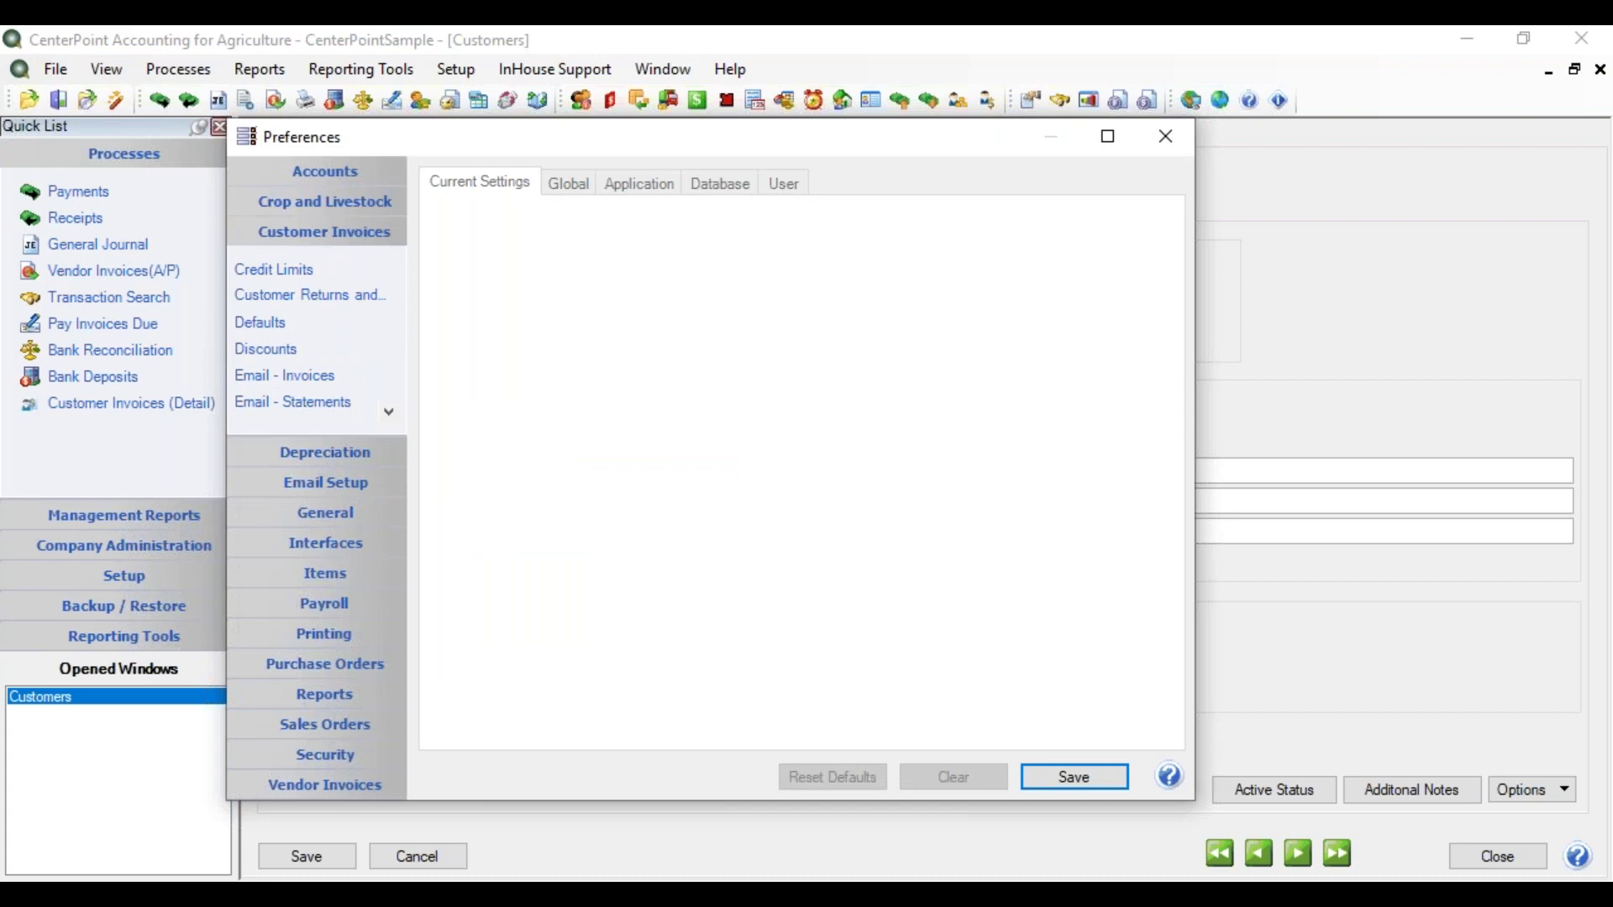
left_click(283, 271)
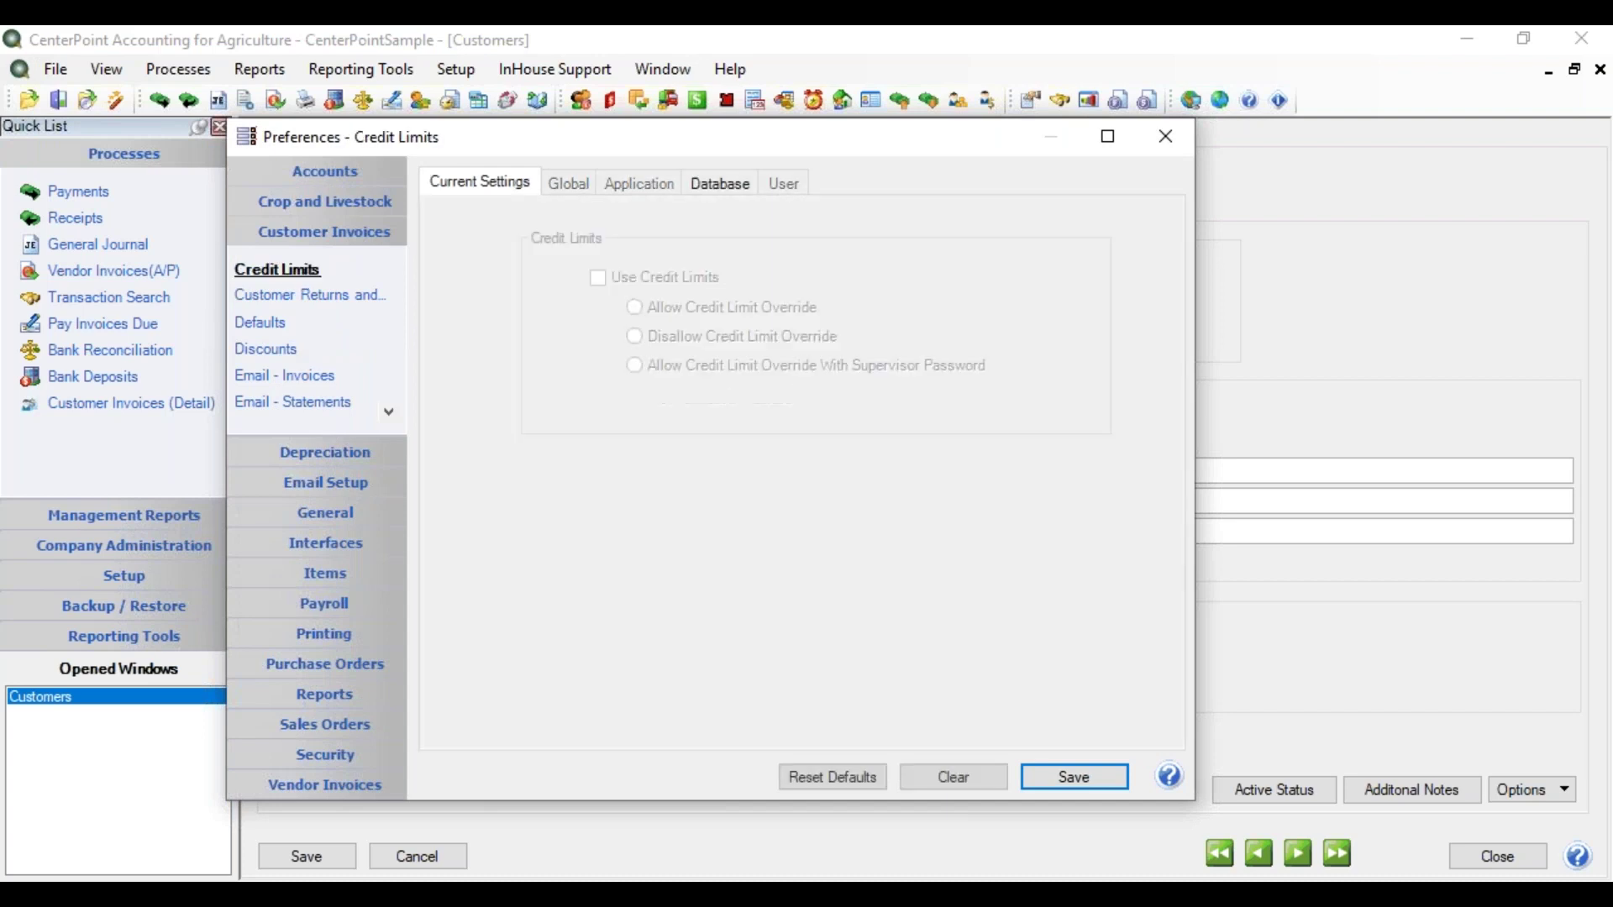
left_click(714, 184)
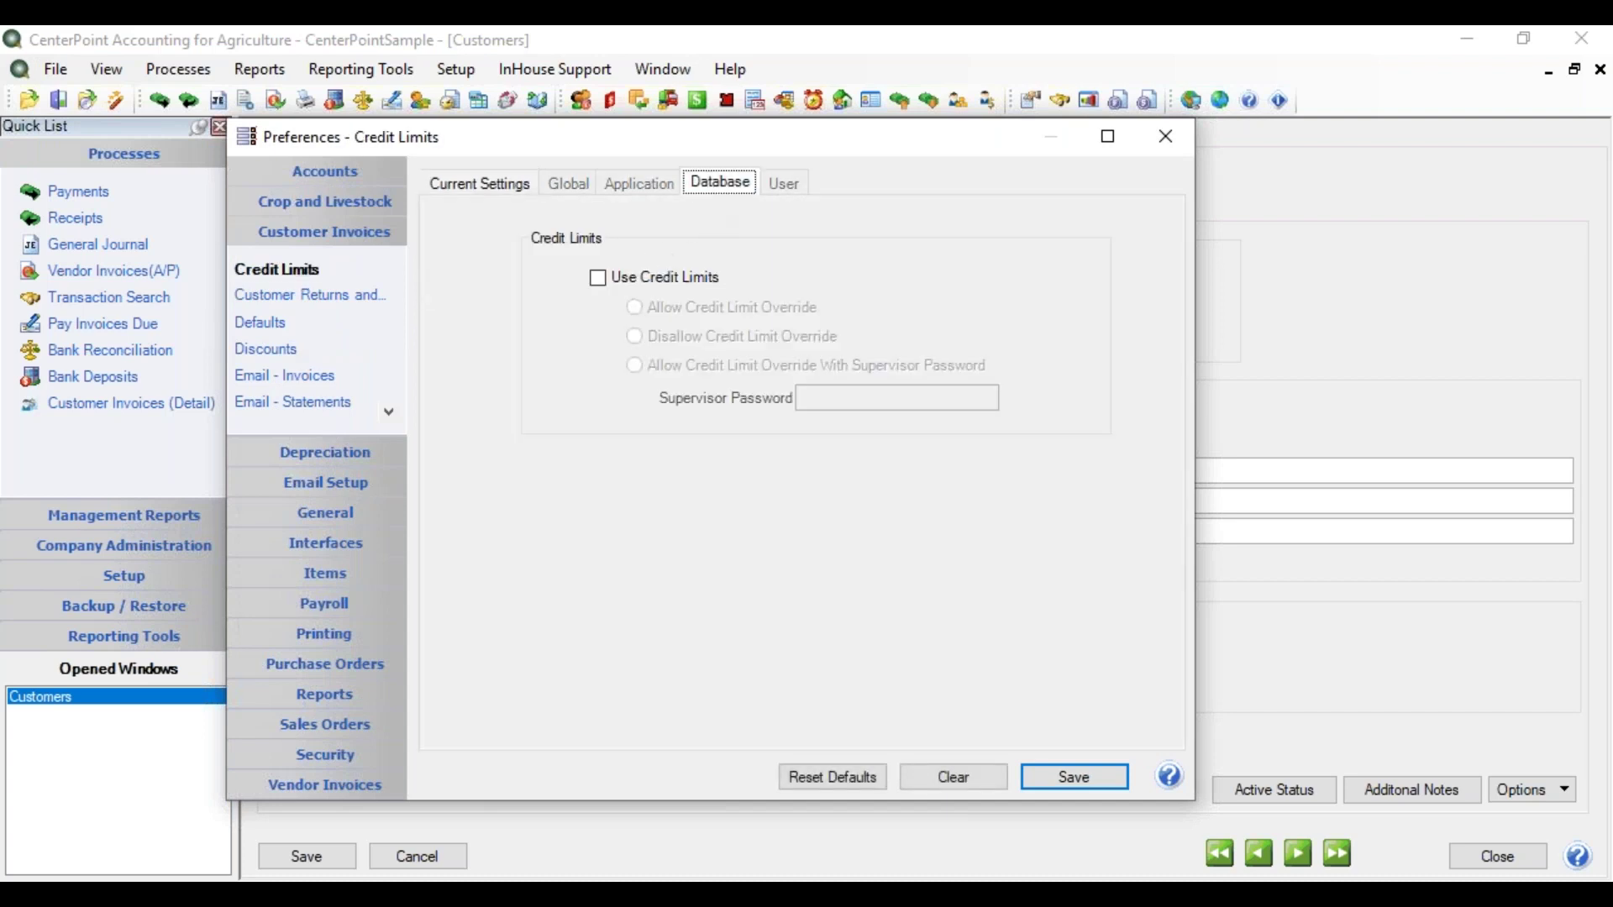
Toggle Use Credit Limits on and off, clear the database preferences, and save
left_click(598, 279)
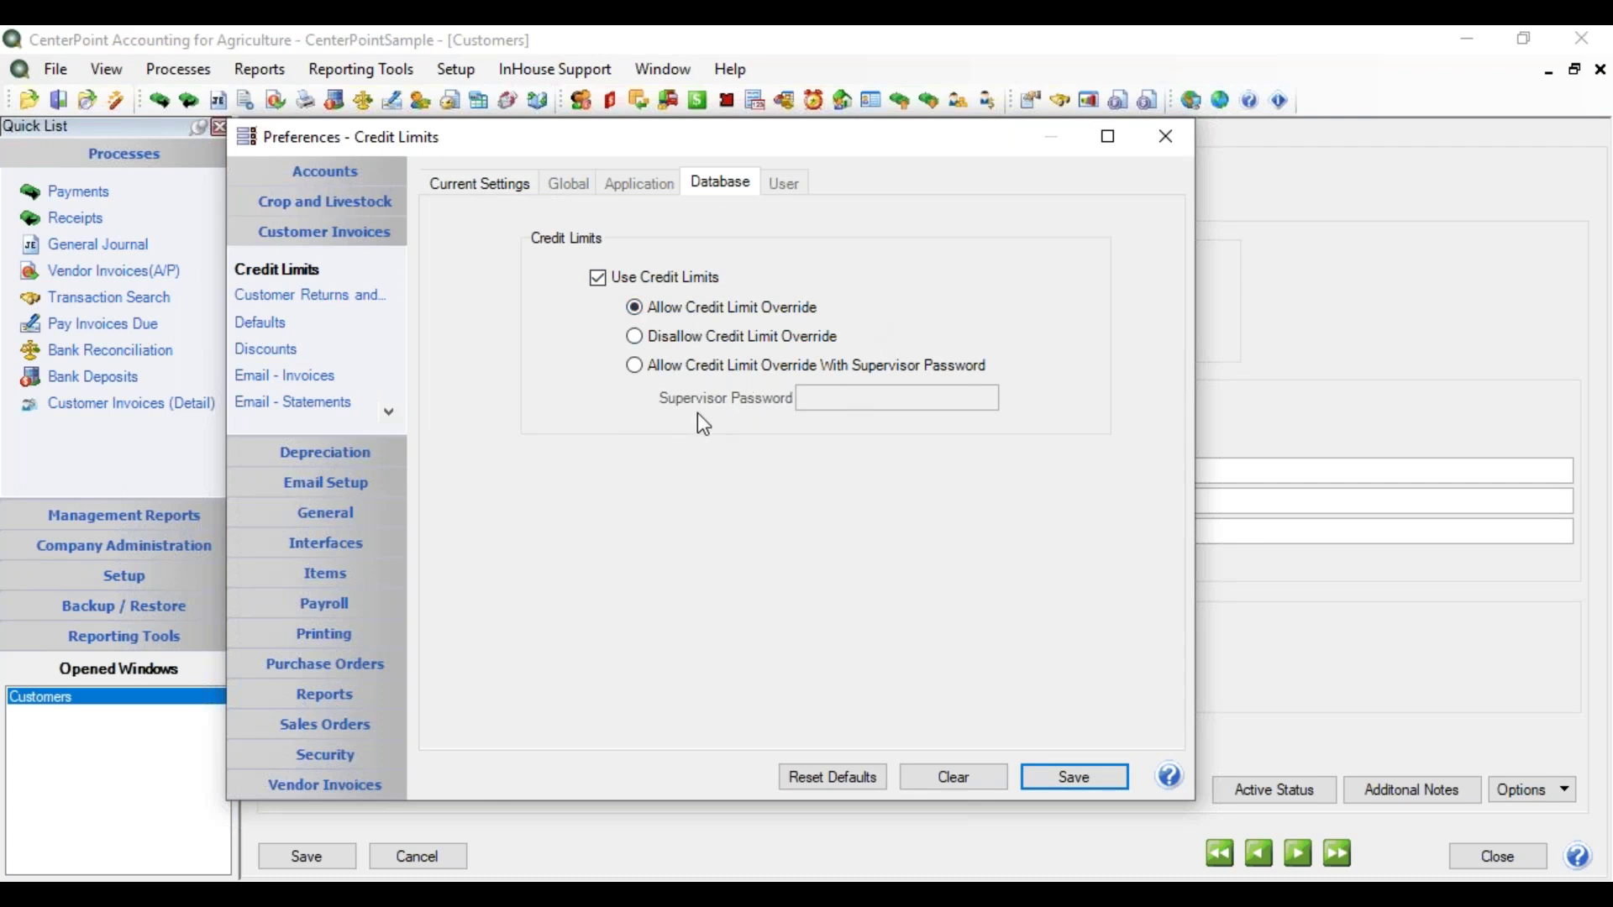
left_click(599, 279)
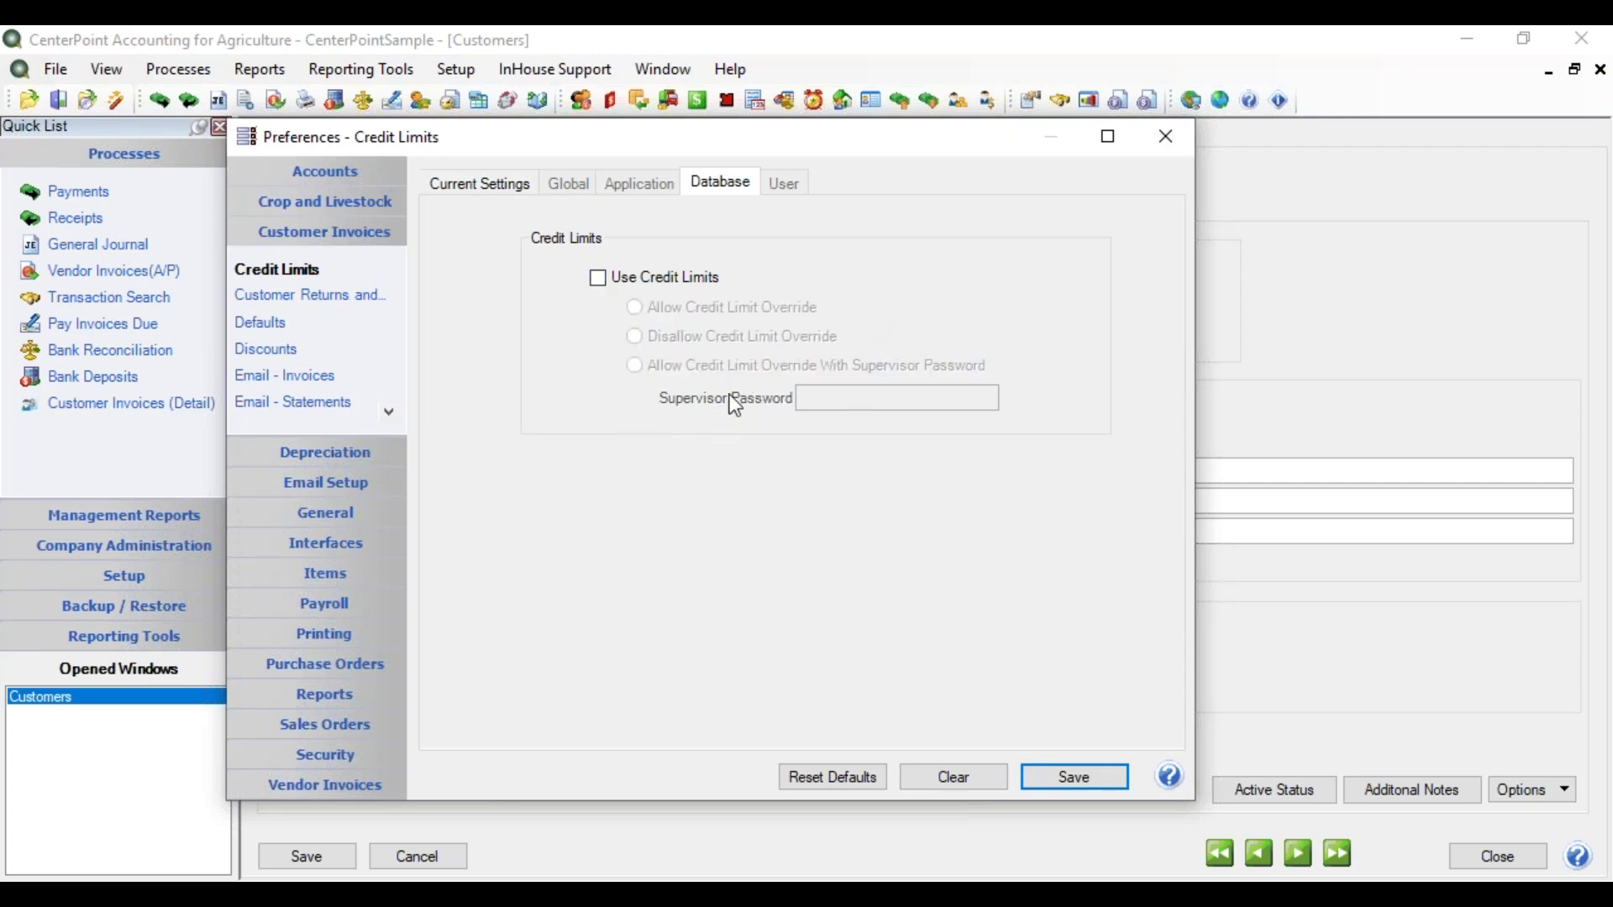
left_click(983, 771)
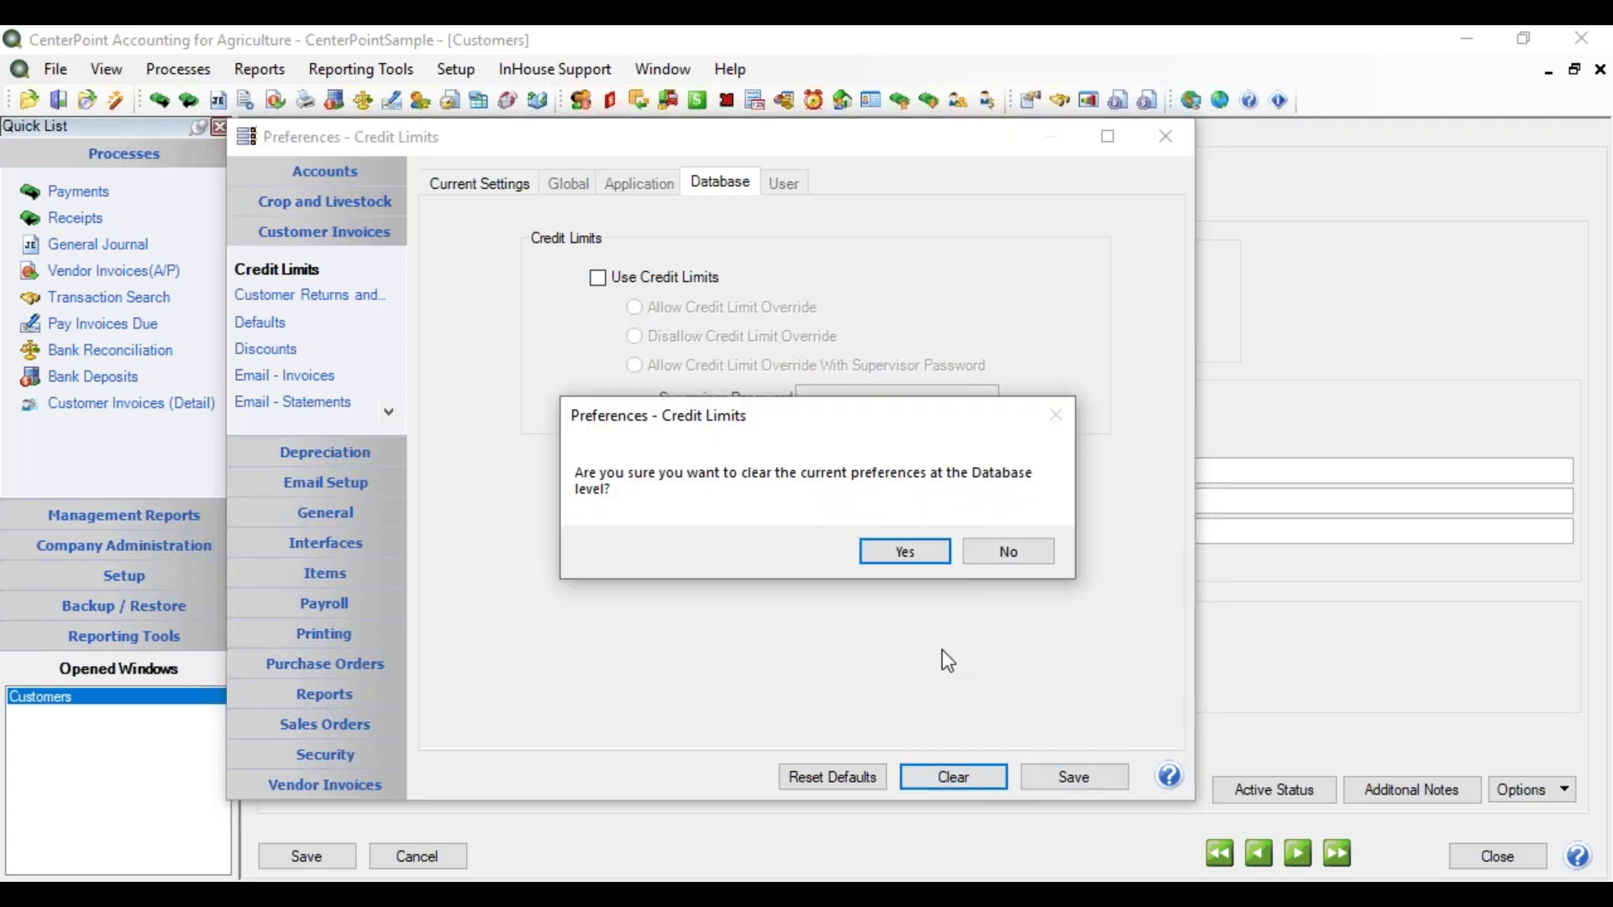
left_click(913, 554)
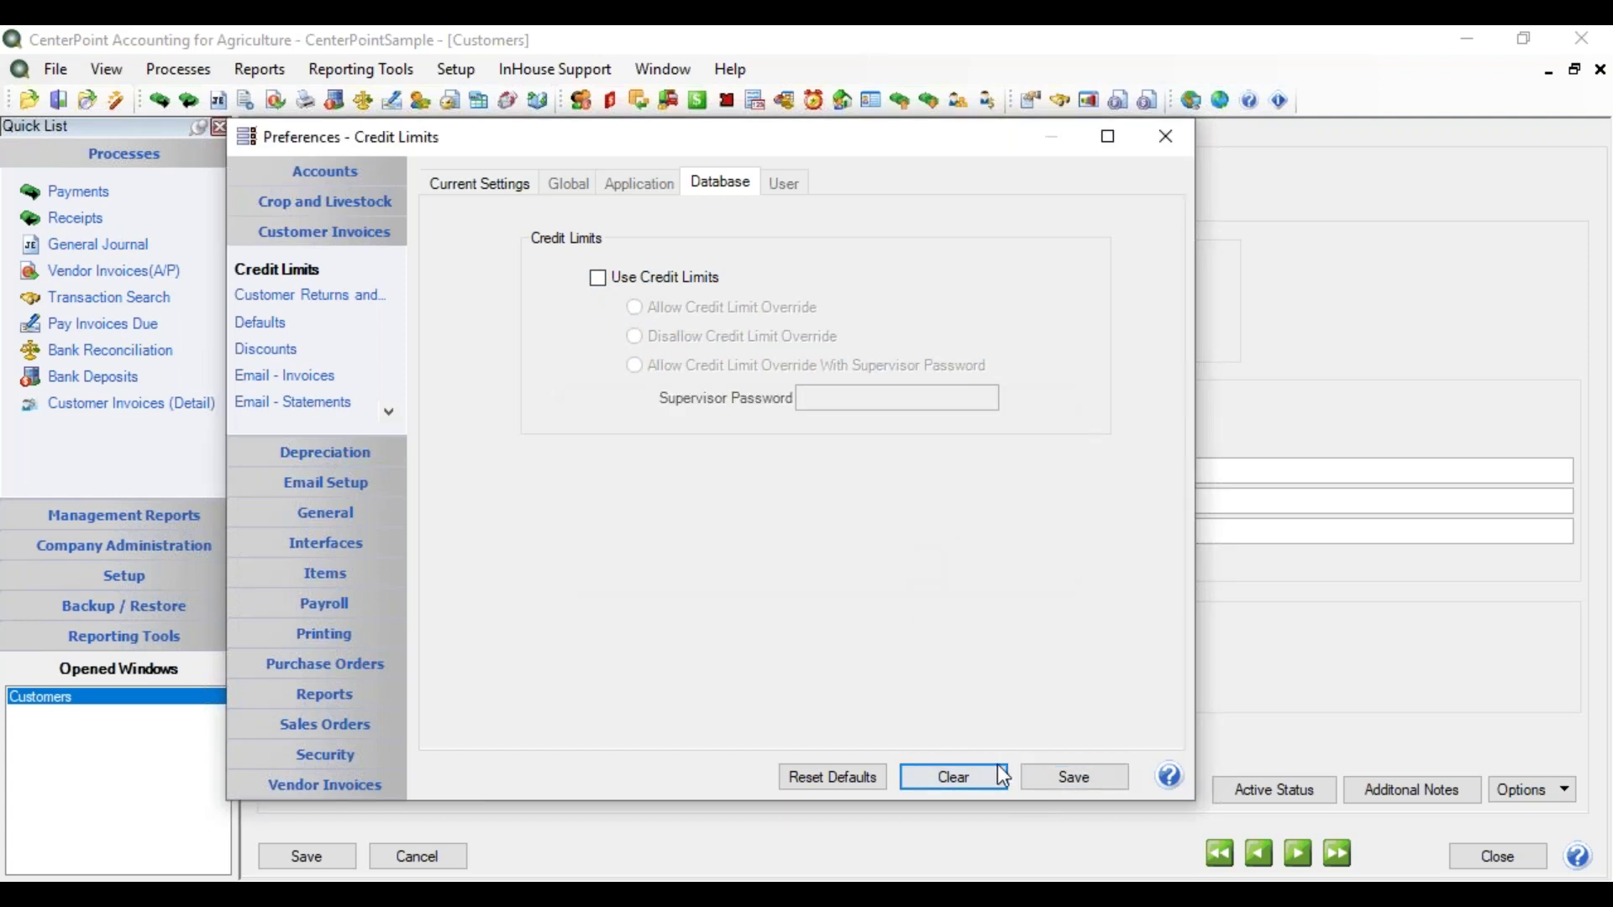
left_click(1042, 776)
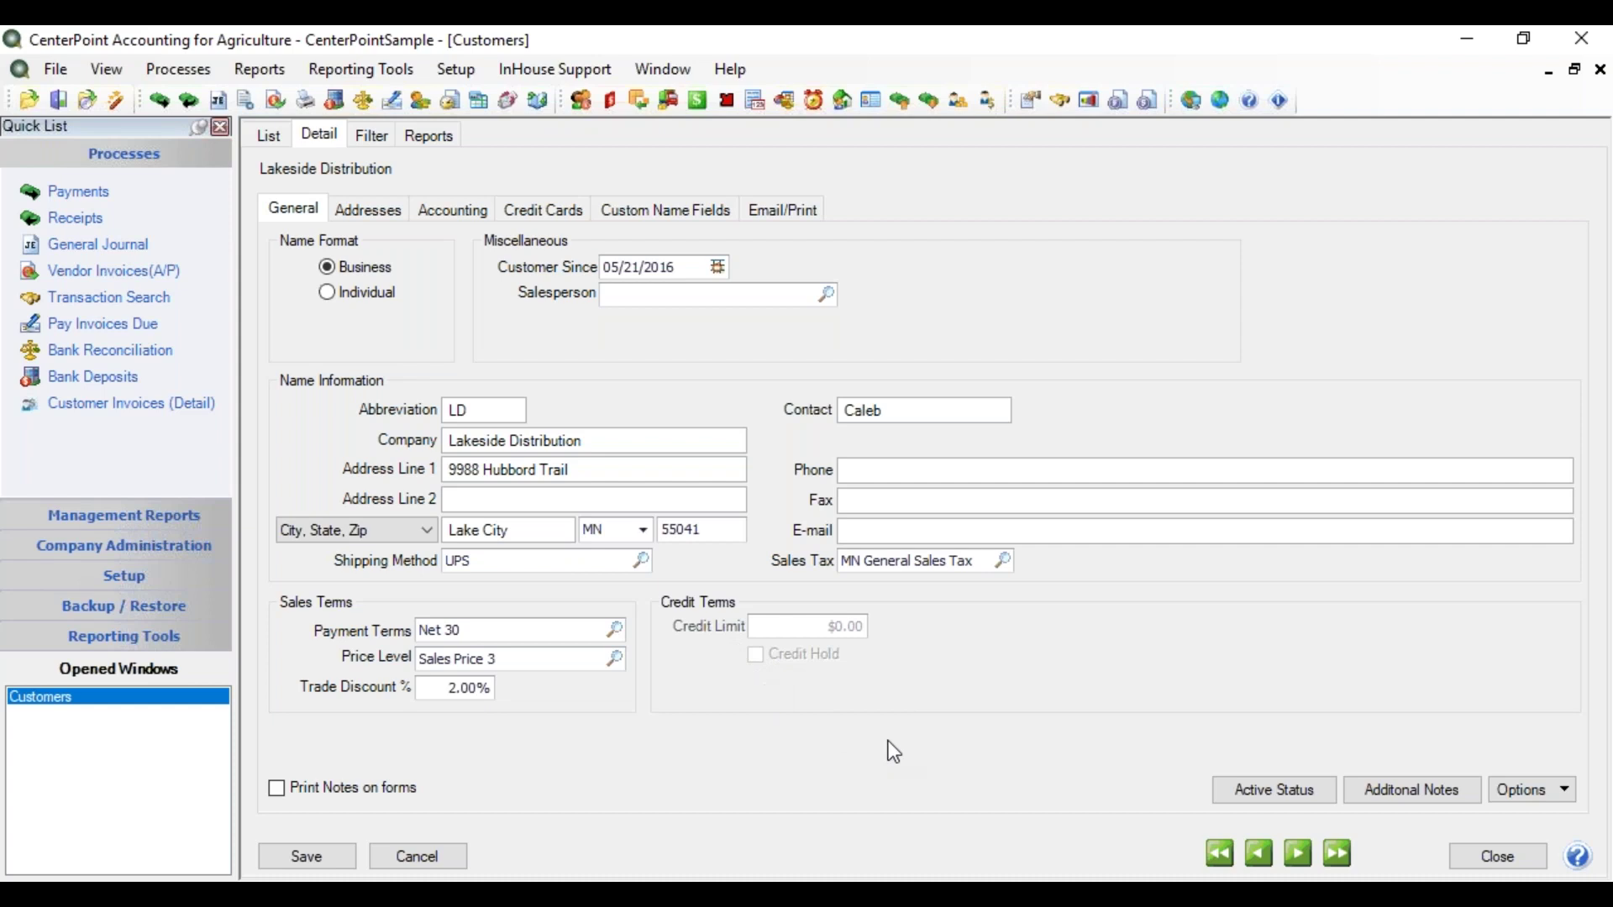
Keep Lakeside Distribution active in both companies and add the stamped note 'Delivery to East Overhead Door'
left_click(1237, 793)
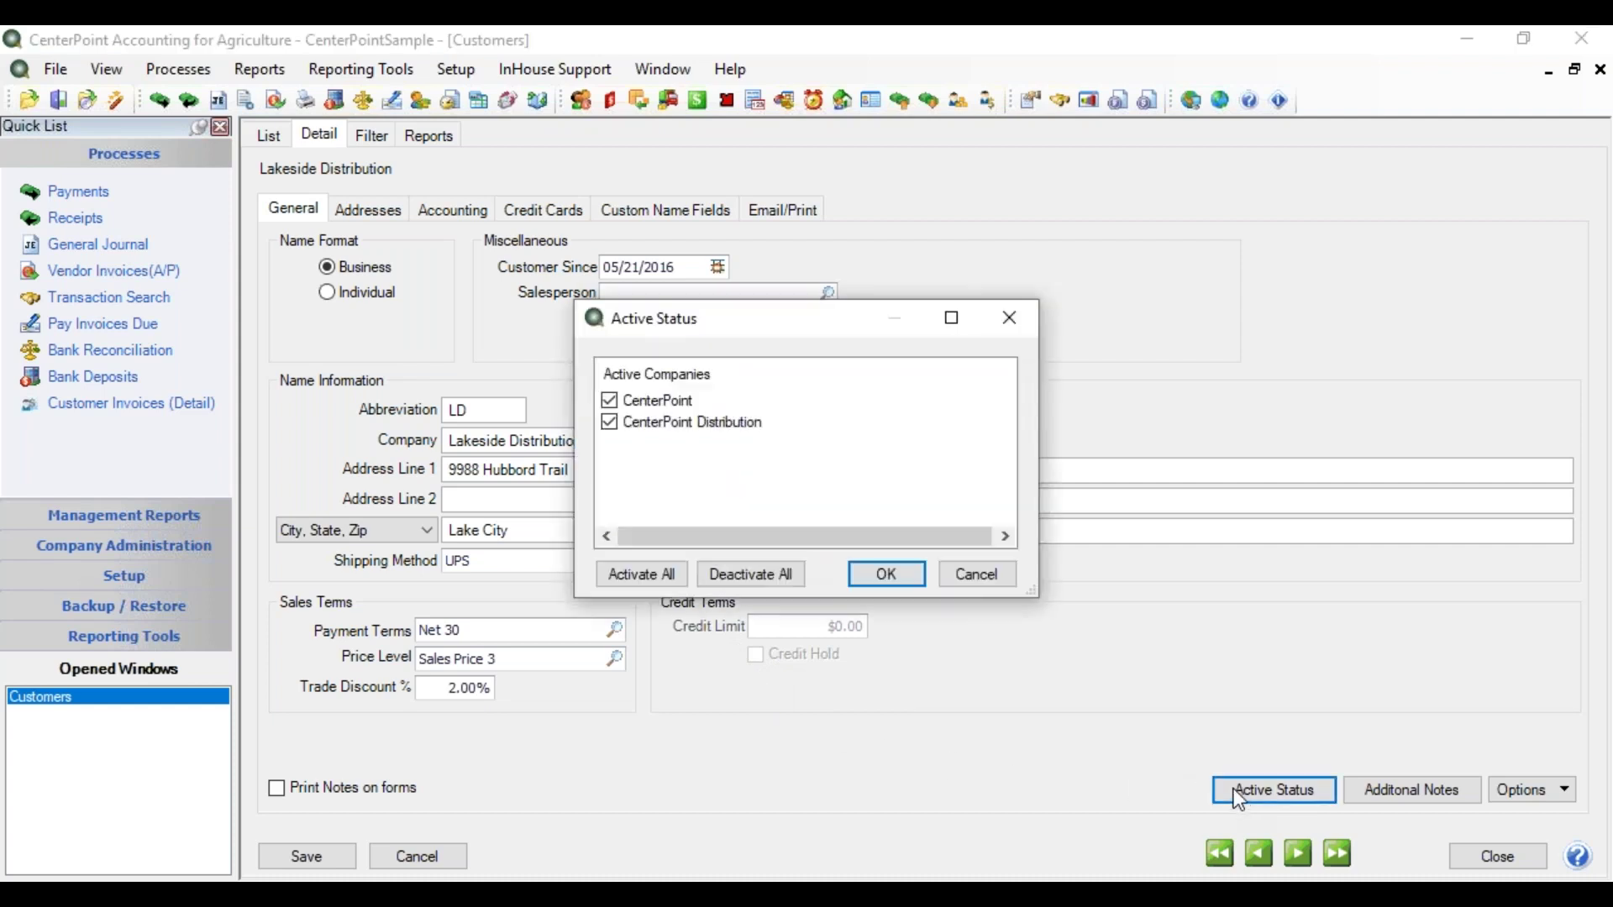
left_click(899, 578)
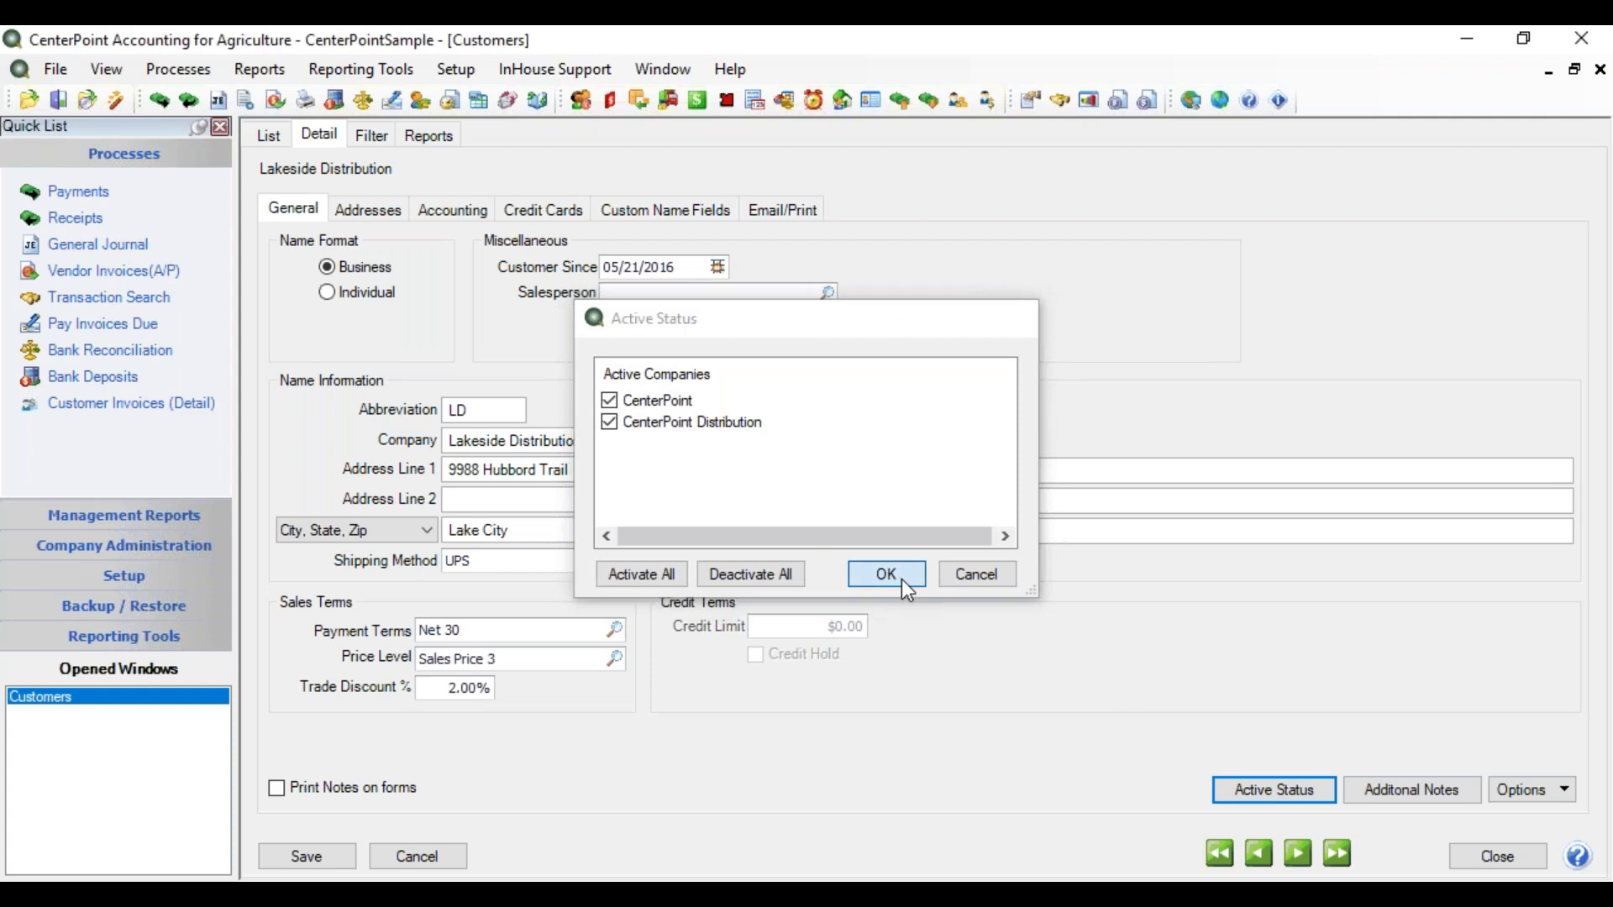
left_click(1367, 789)
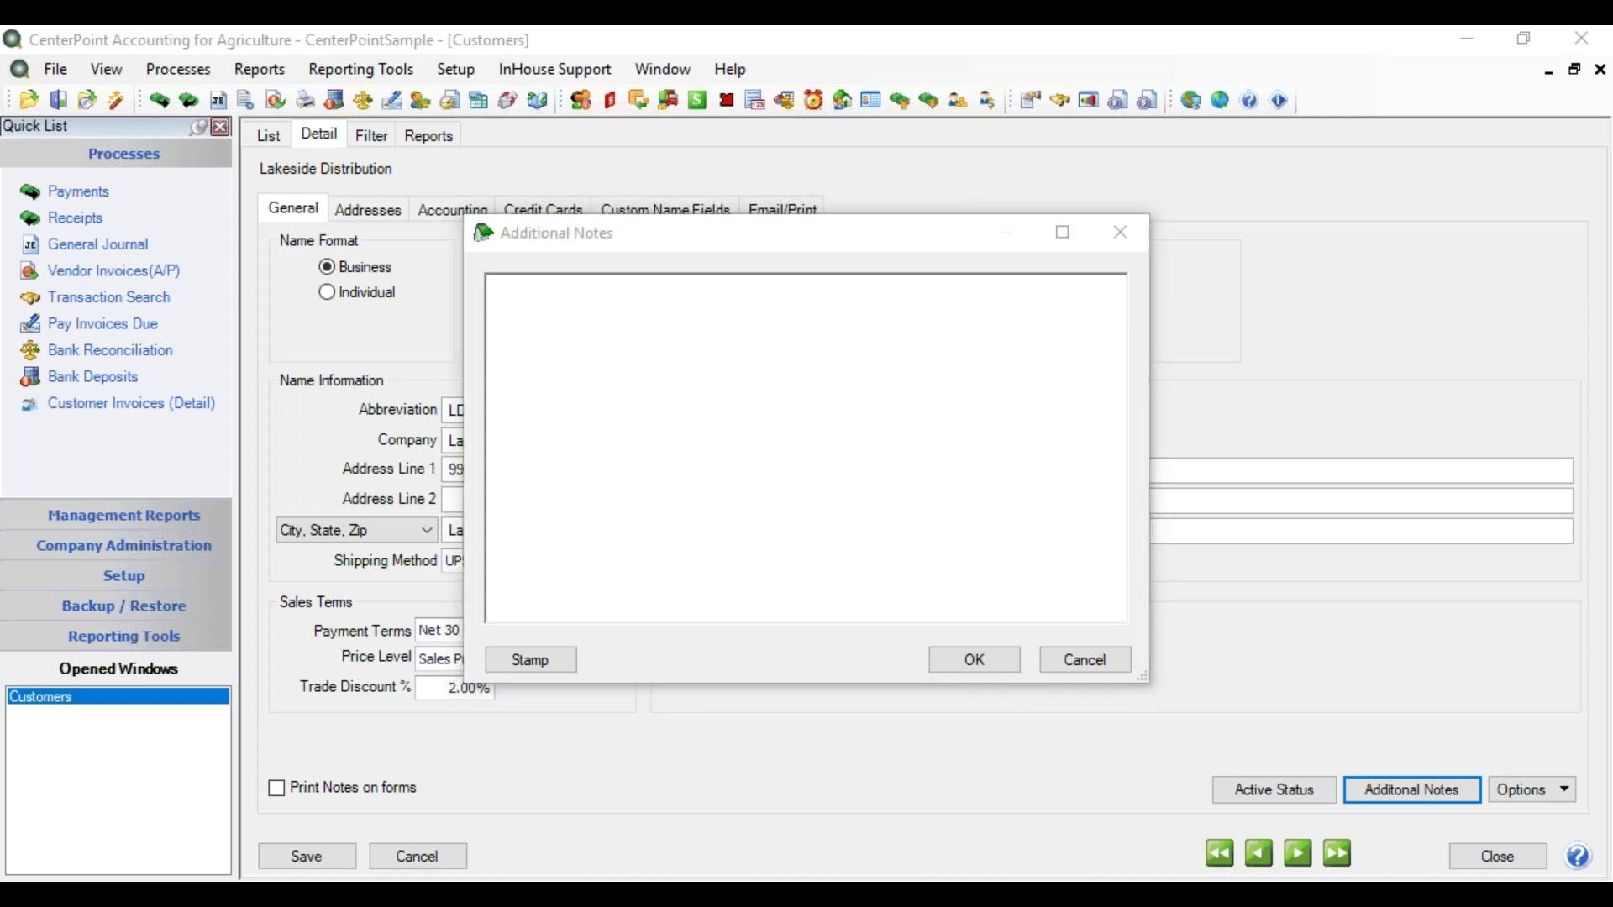
left_click(533, 302)
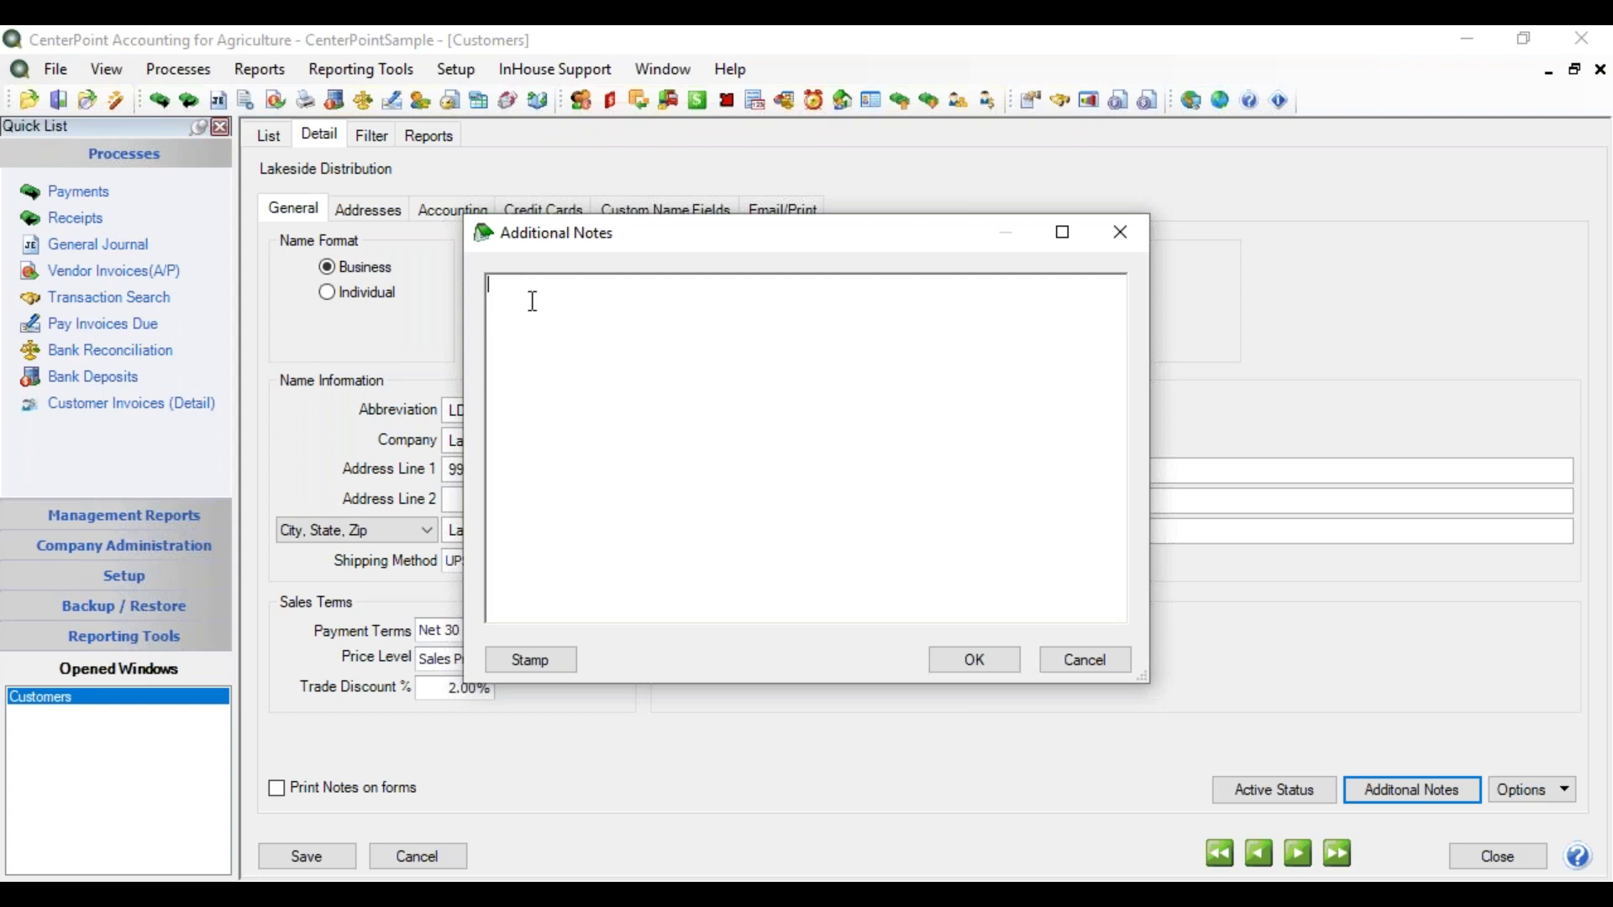
type("Delivery to East Overhea")
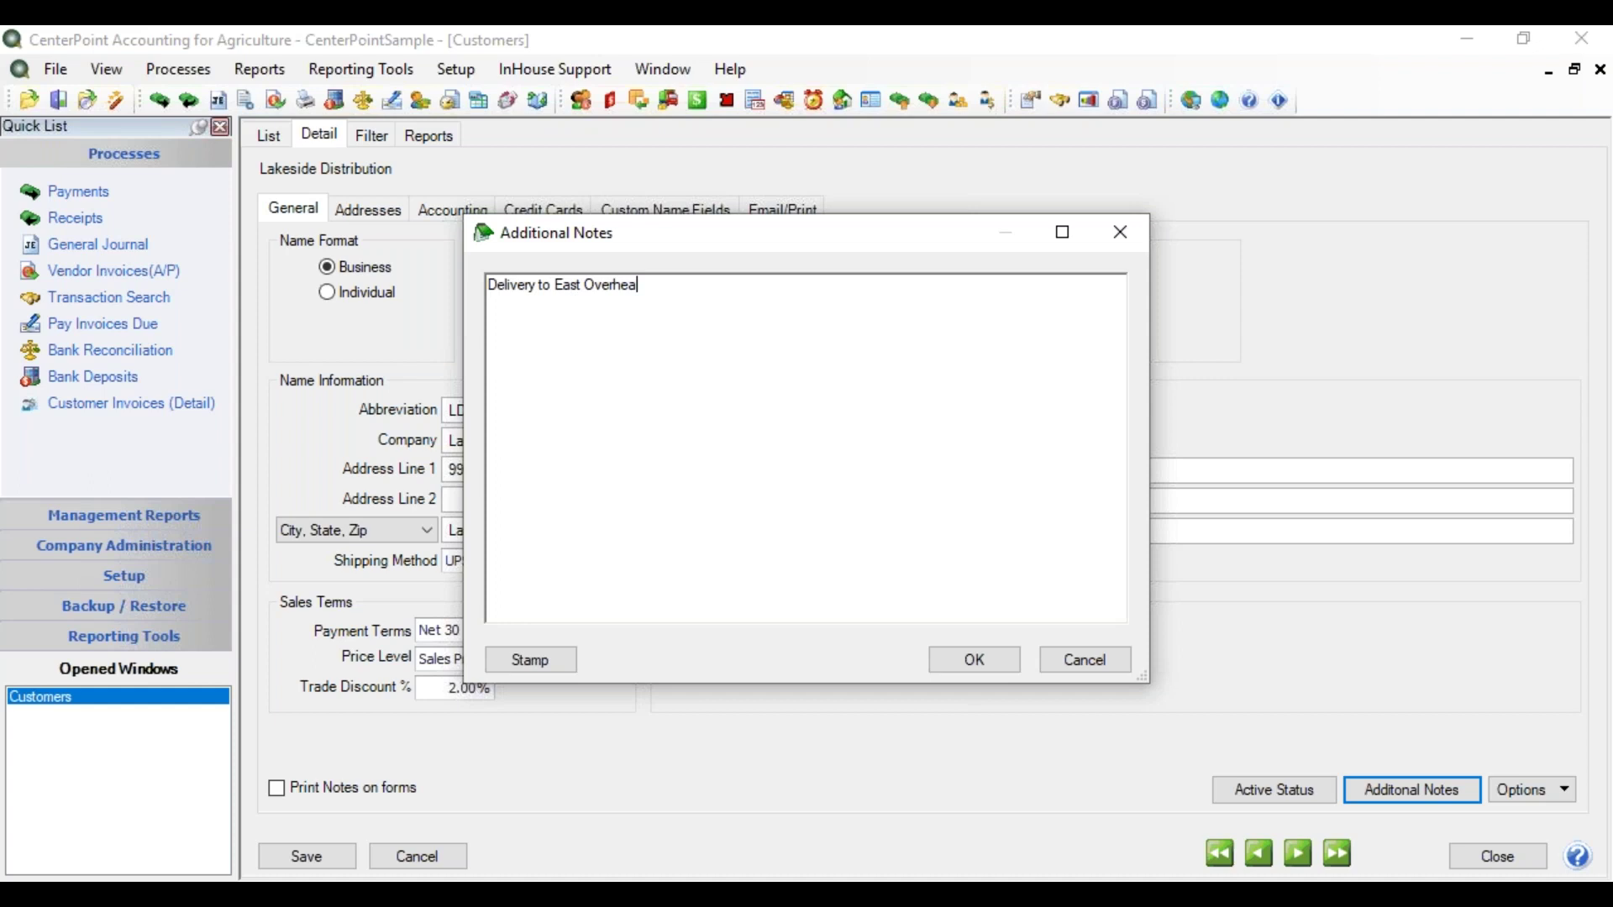
type("d Door")
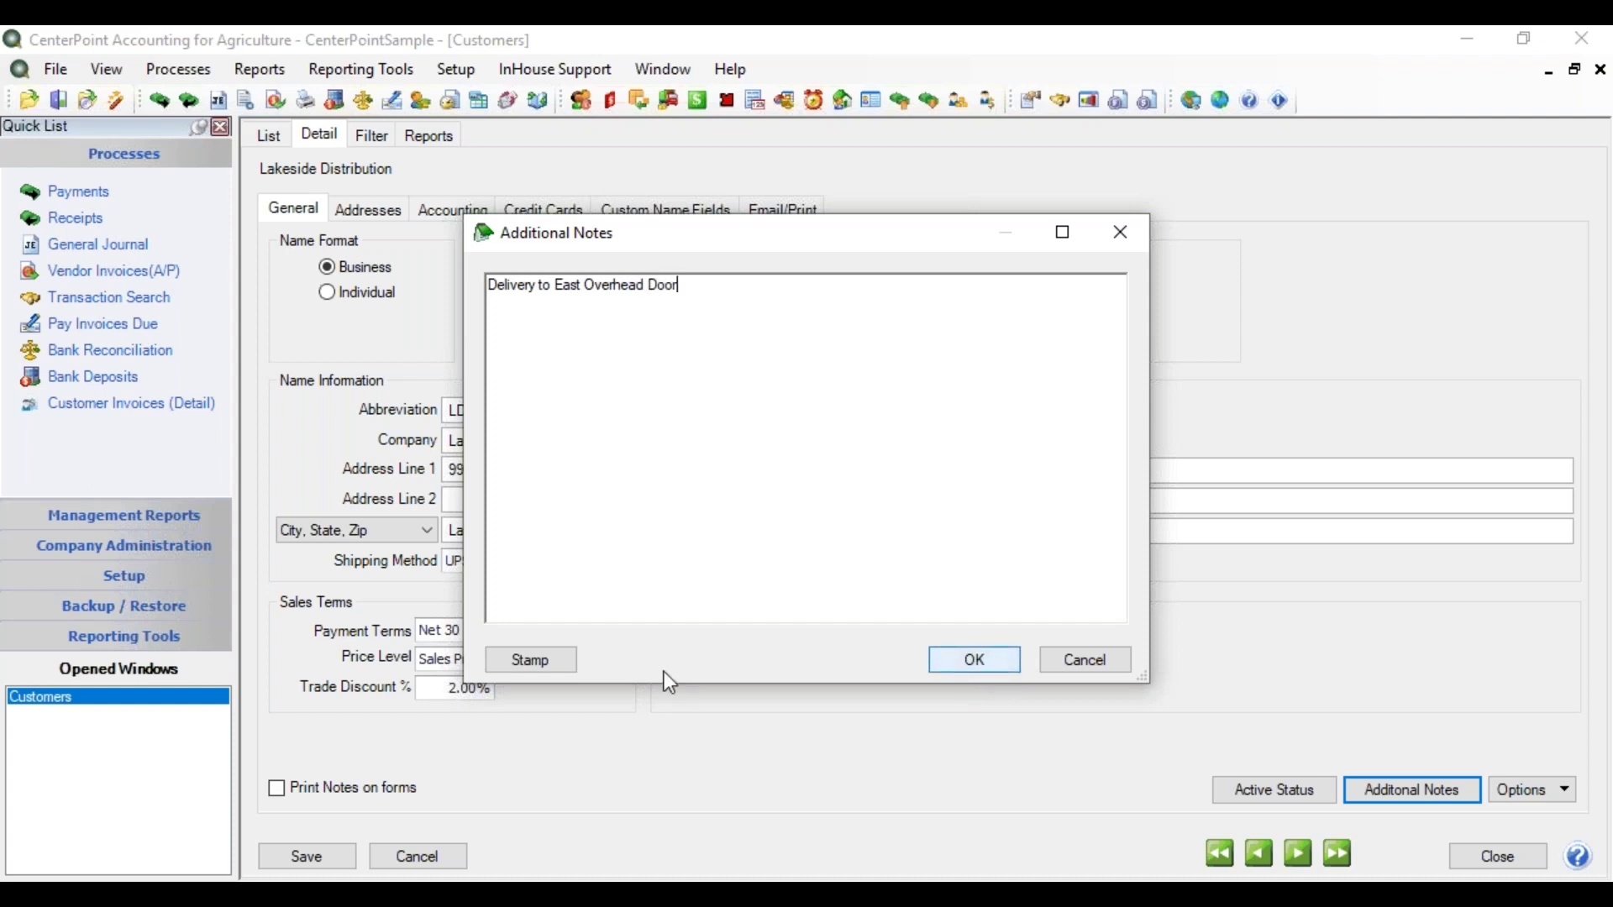
left_click(537, 660)
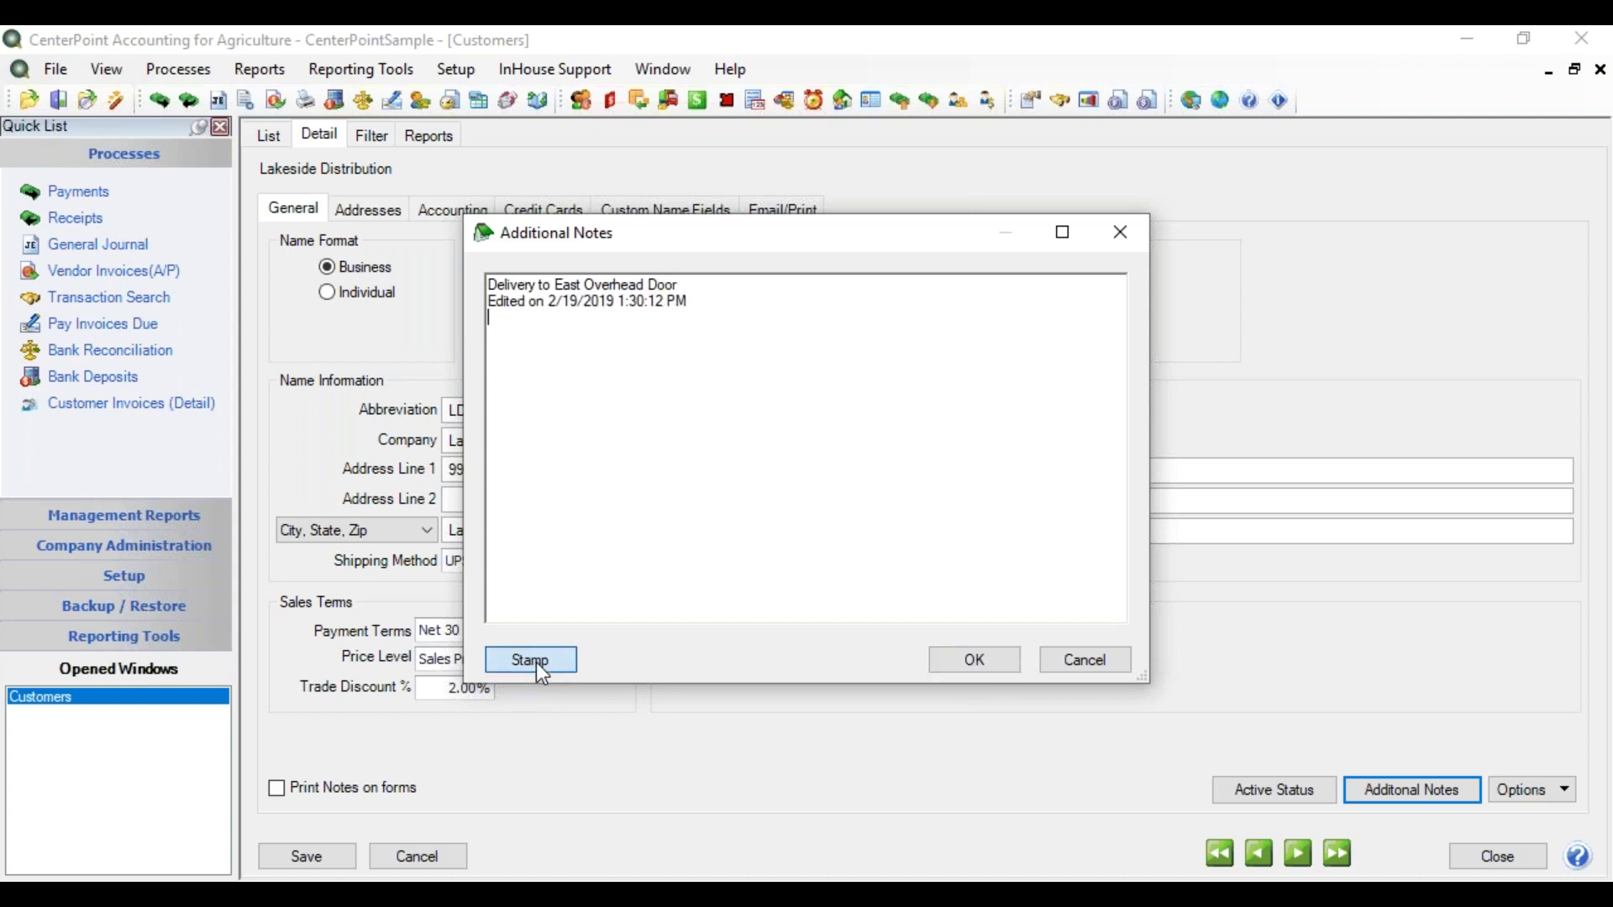
left_click(947, 653)
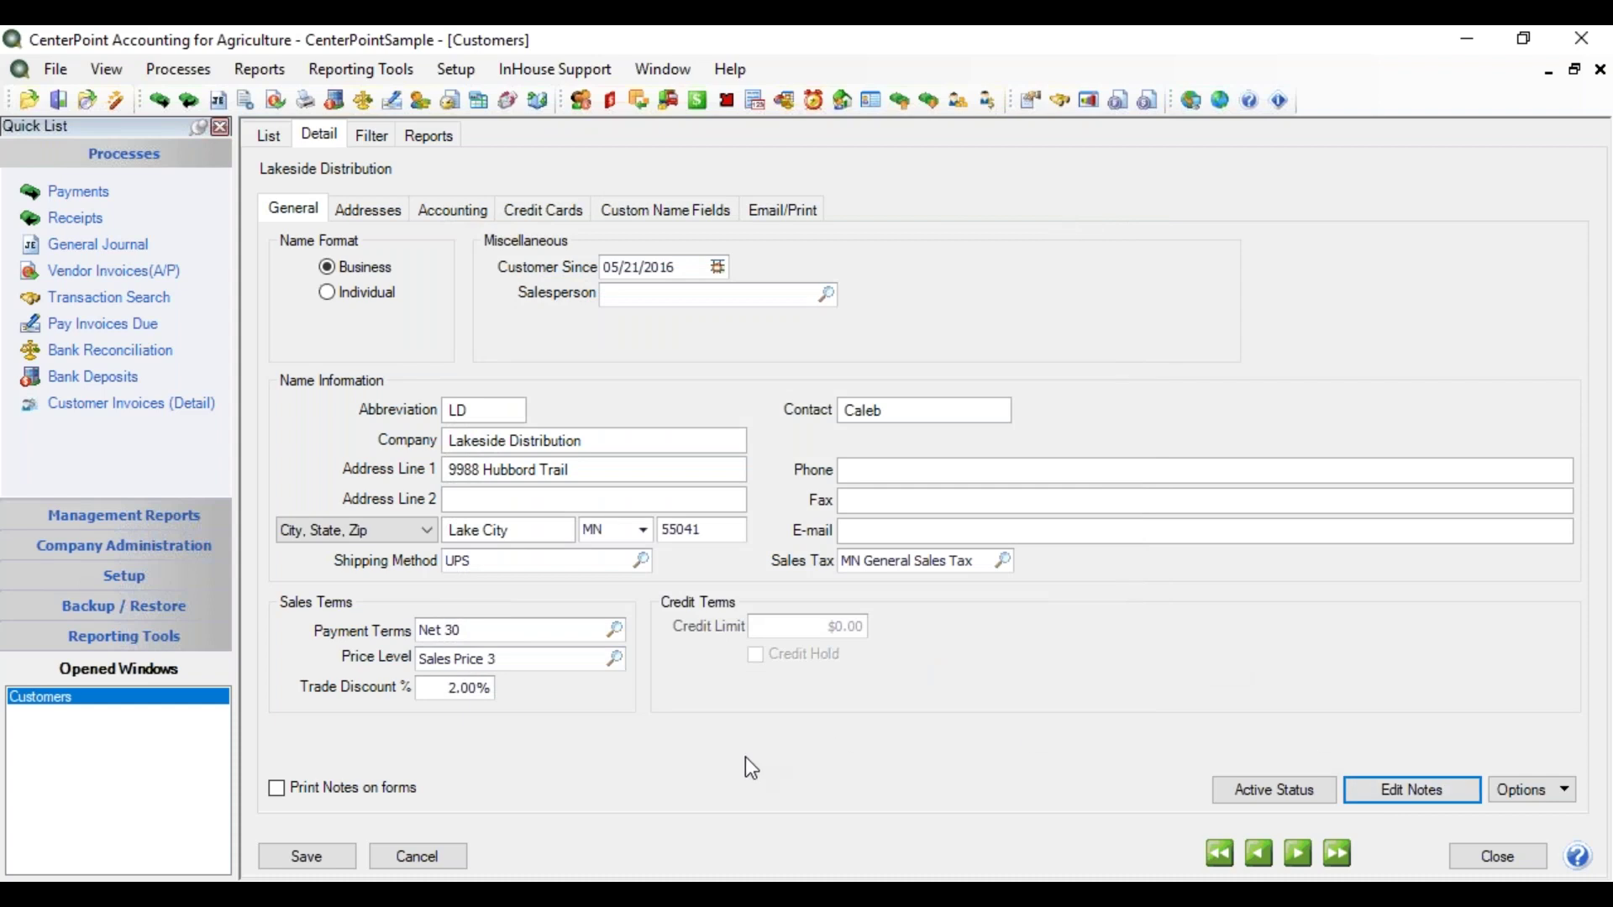
Turn on Print Notes on forms and review the customer's notes without changing them
left_click(276, 790)
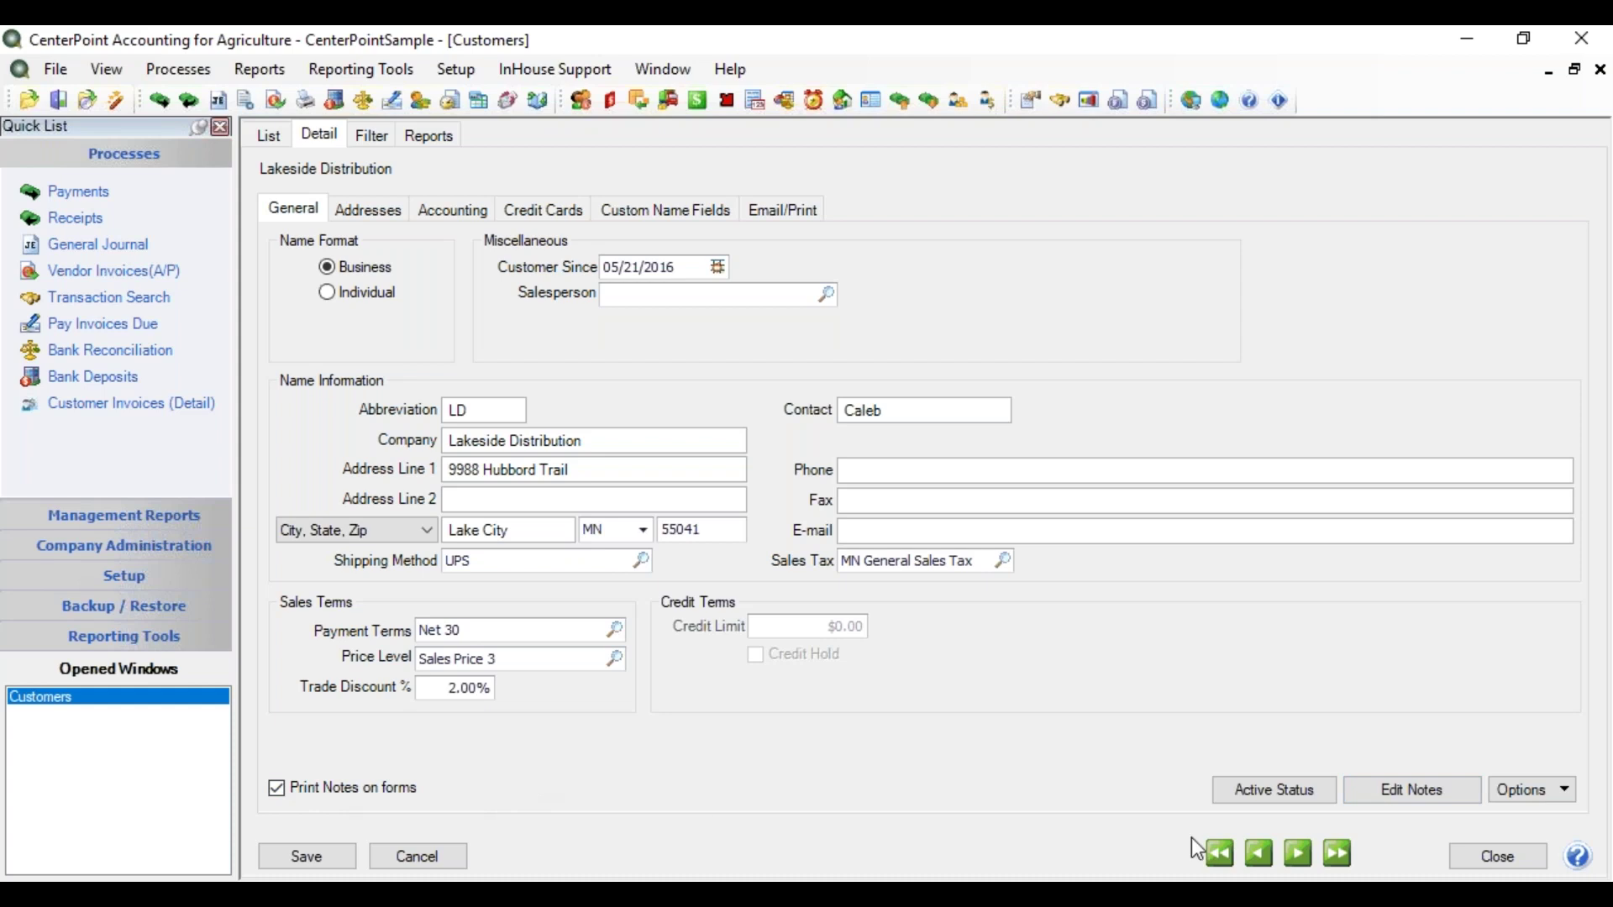
left_click(1399, 789)
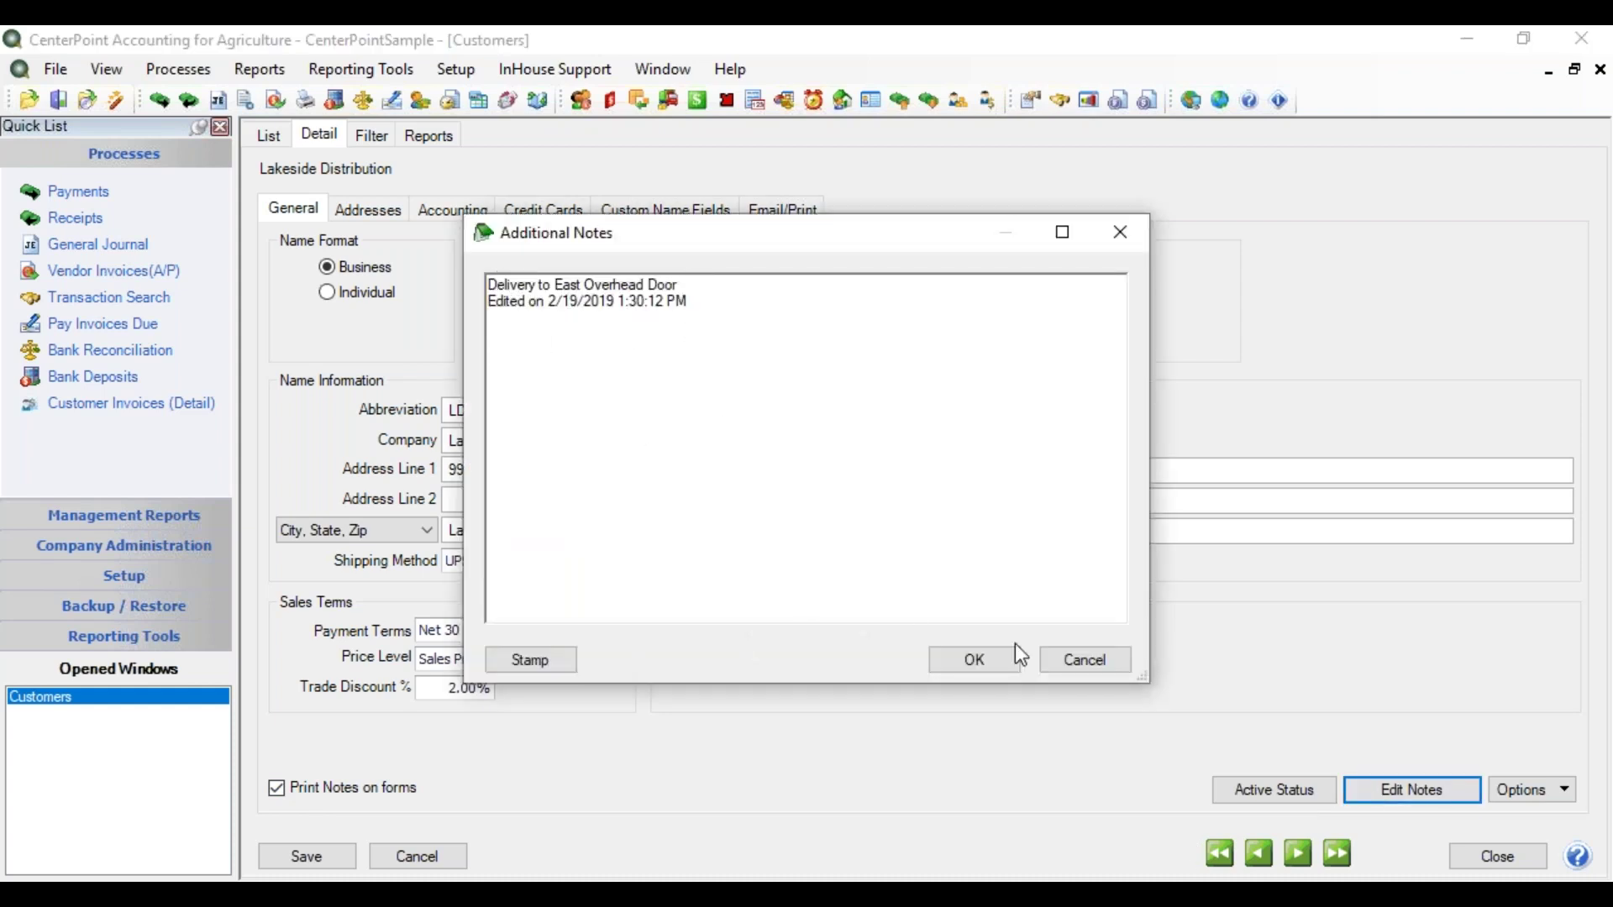
left_click(1085, 662)
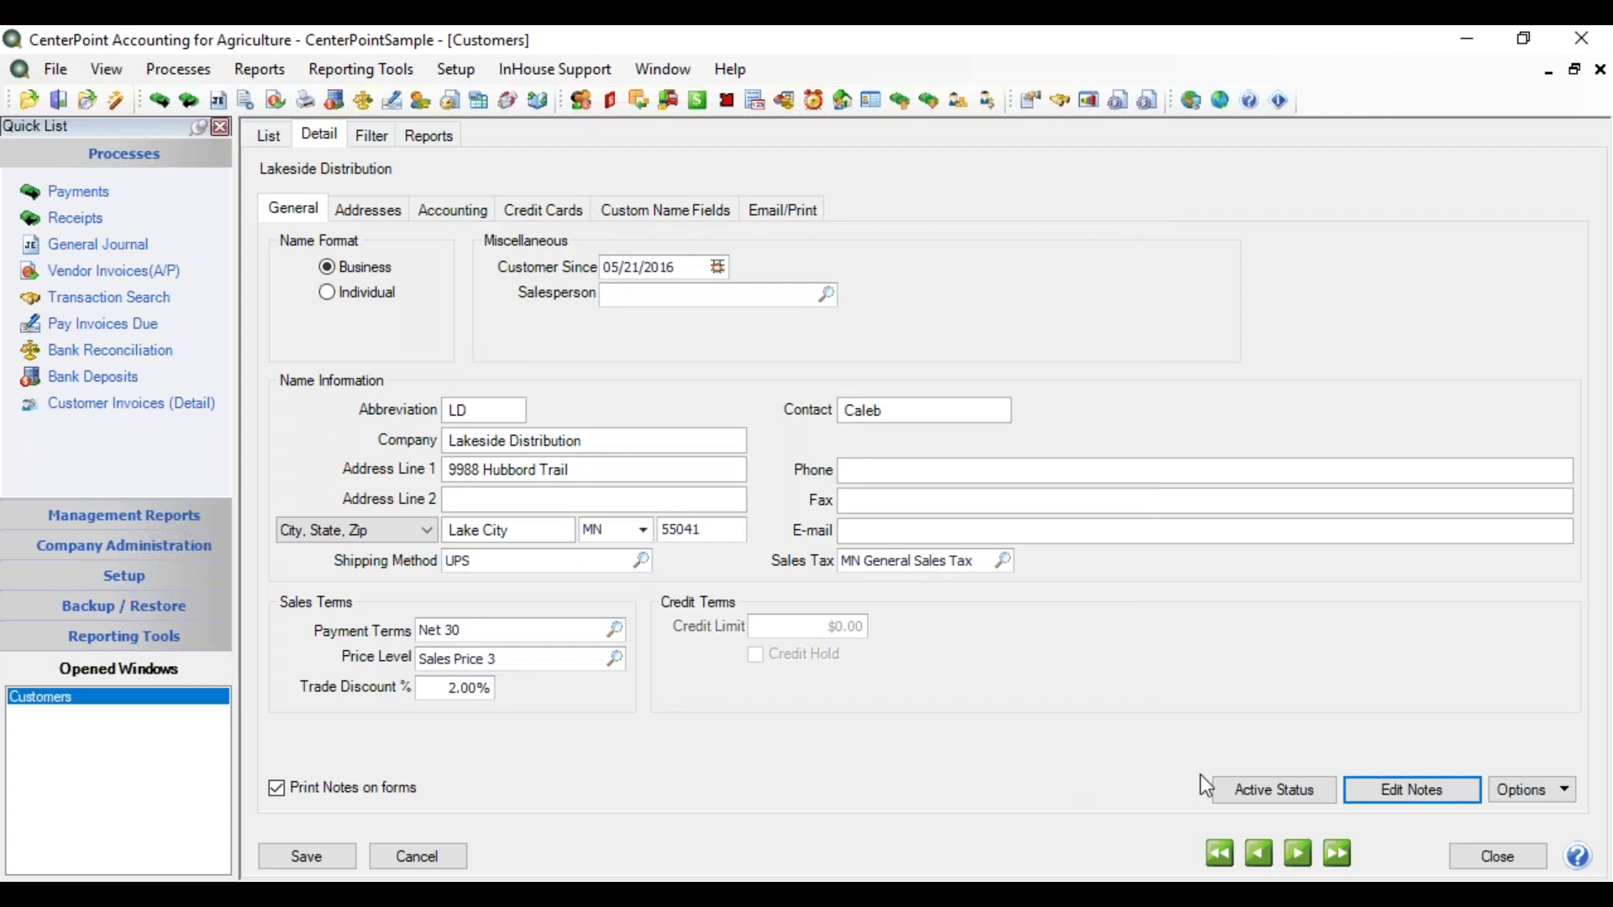
Review the form's Set Tab Stops list and accept it unchanged
left_click(1531, 790)
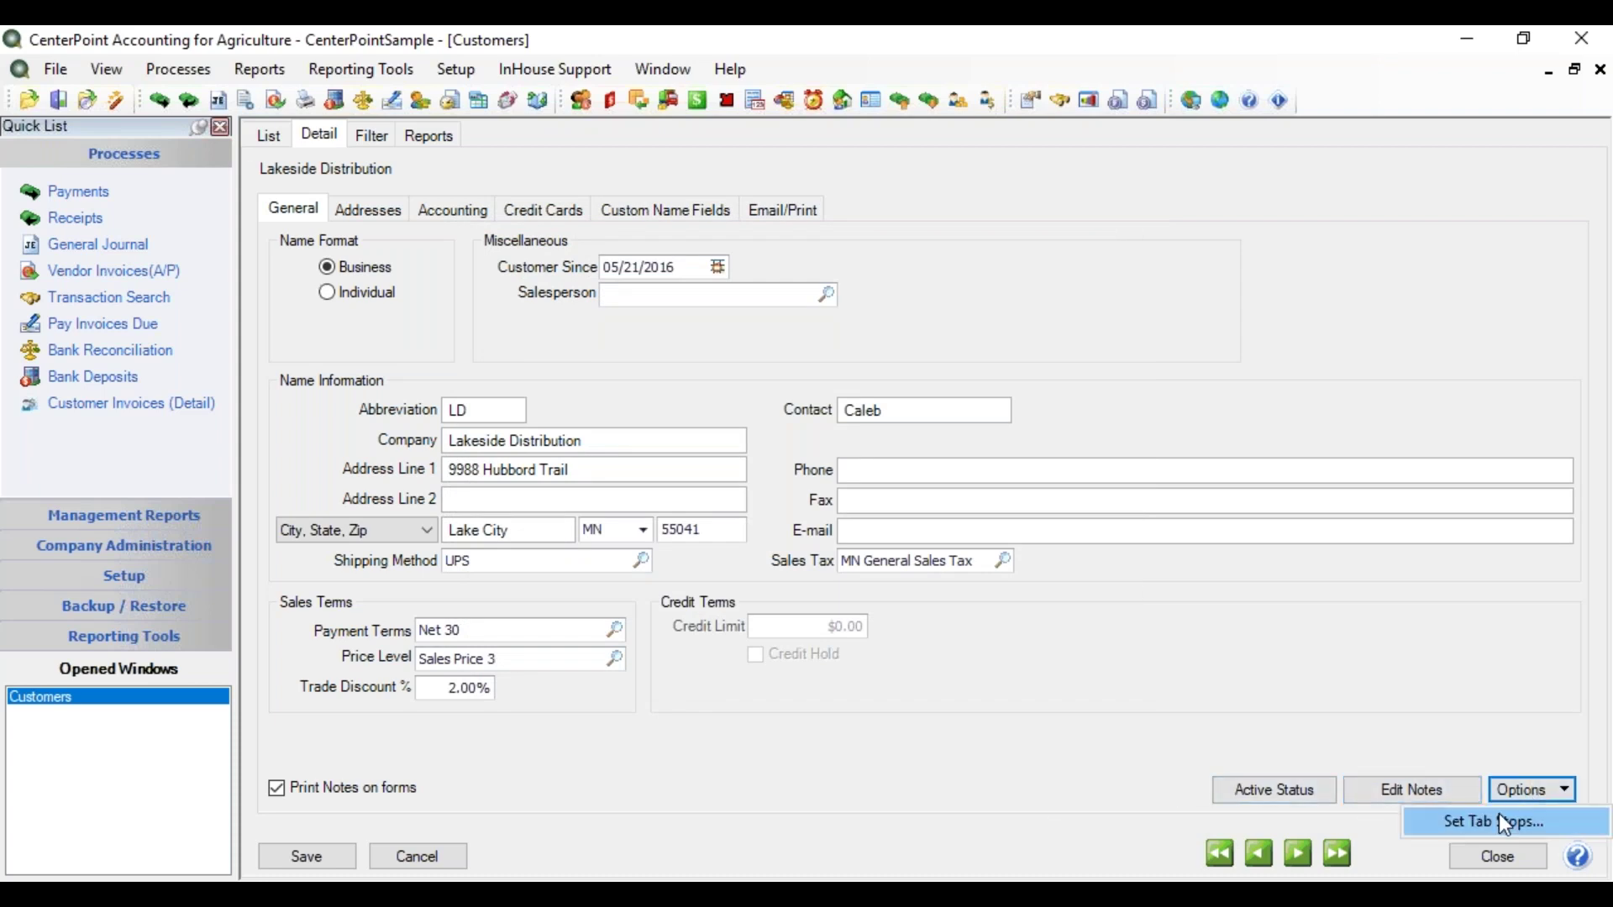
left_click(1390, 677)
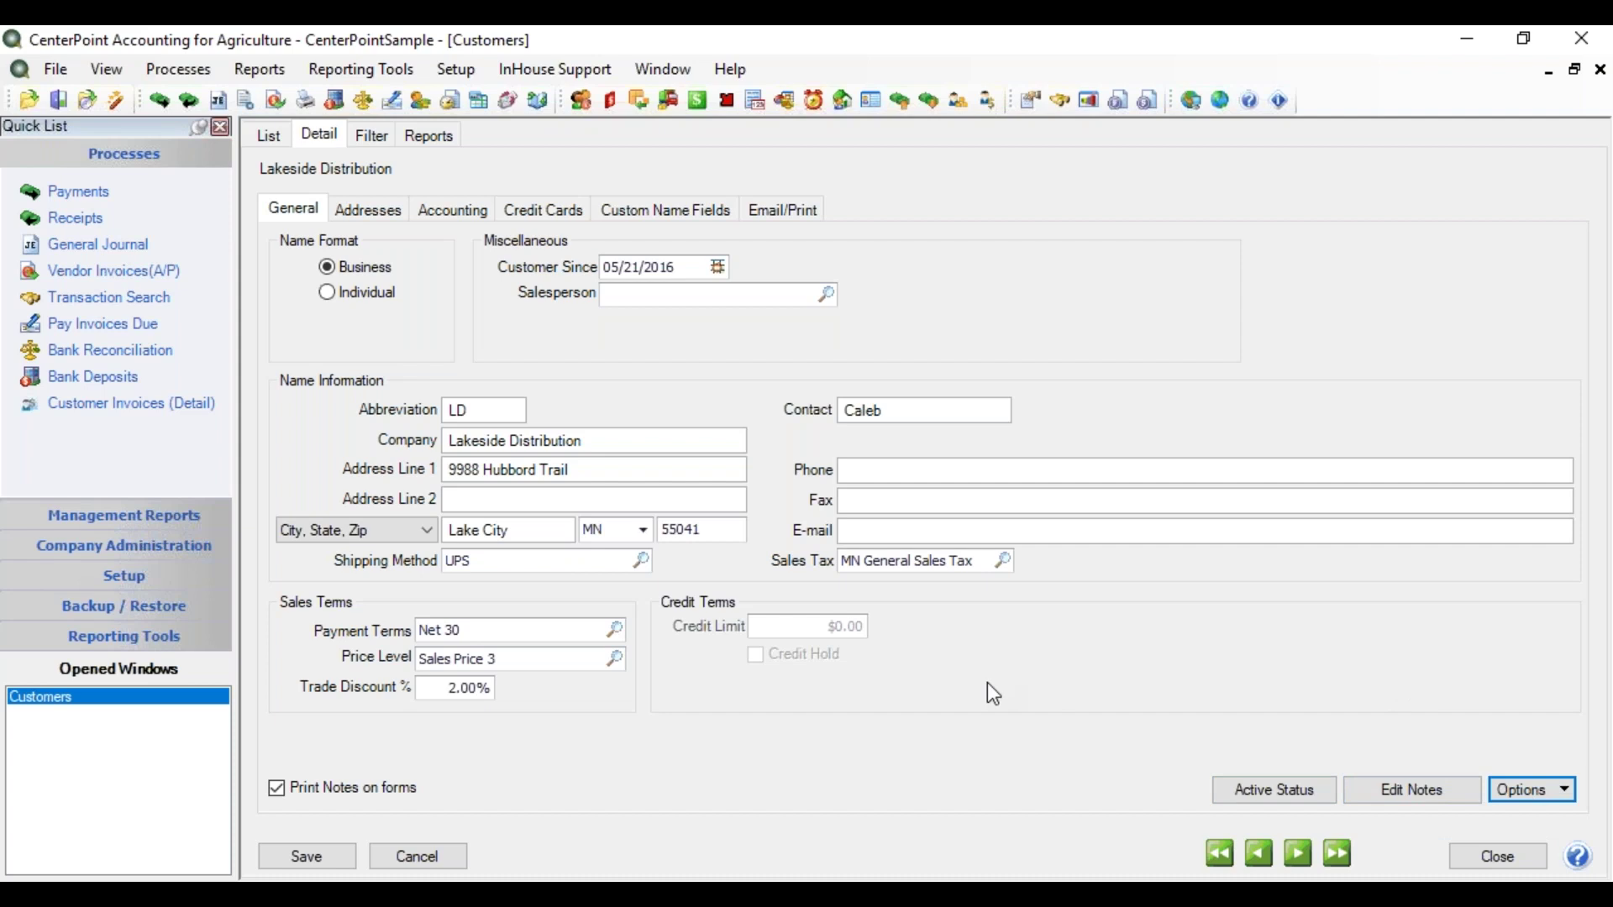
left_click(1504, 785)
left_click(1477, 823)
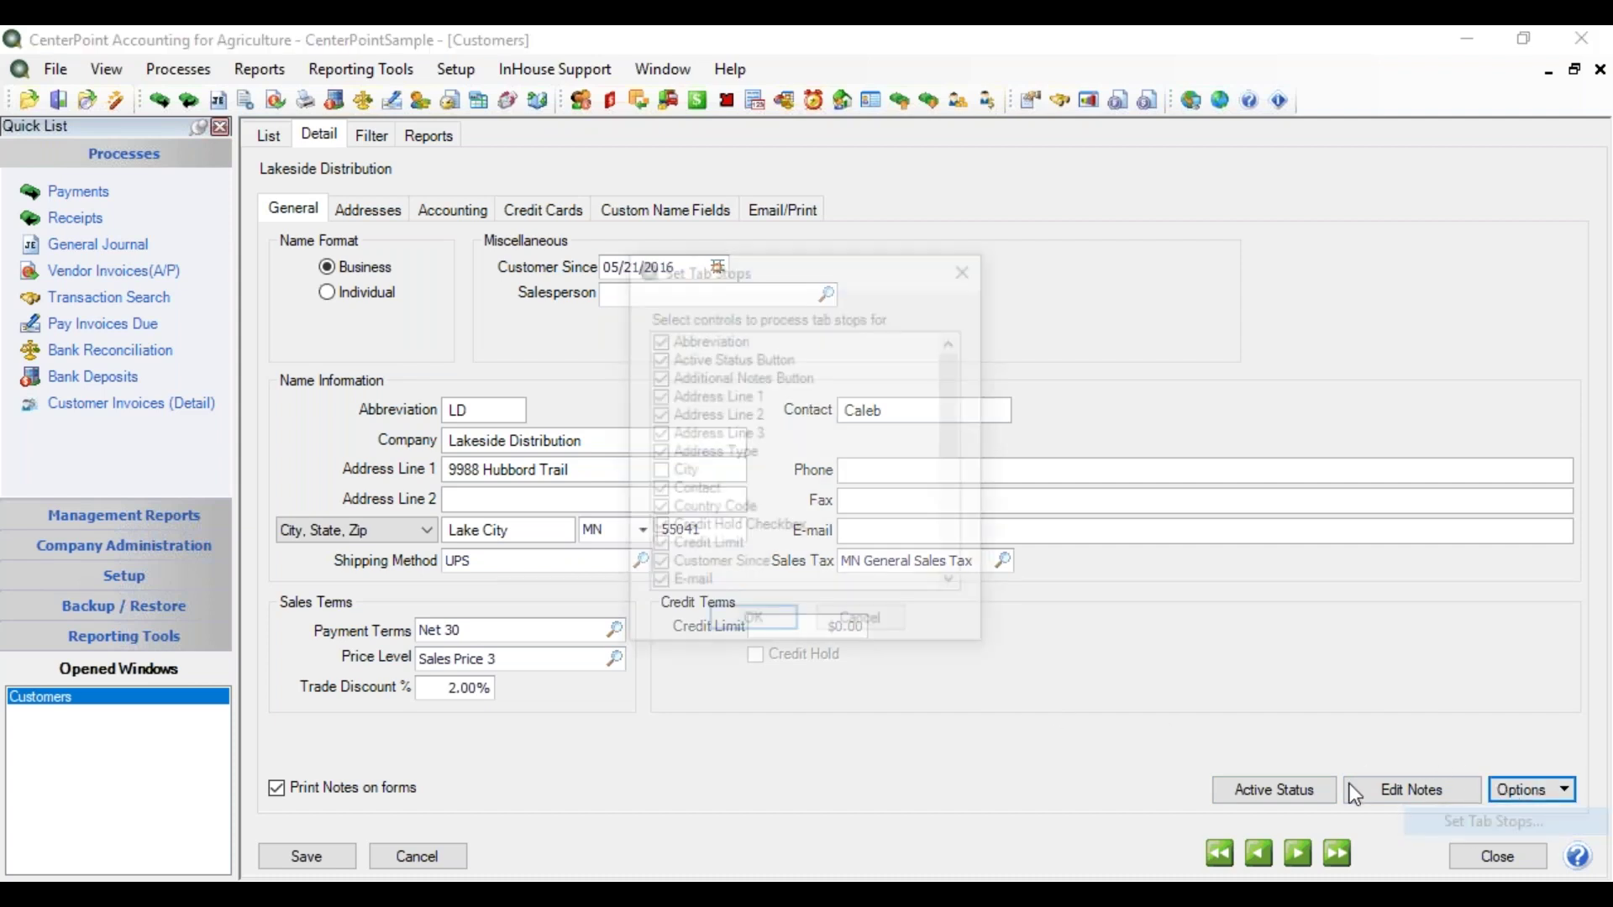
left_click_drag(951, 415, 949, 486)
left_click(785, 627)
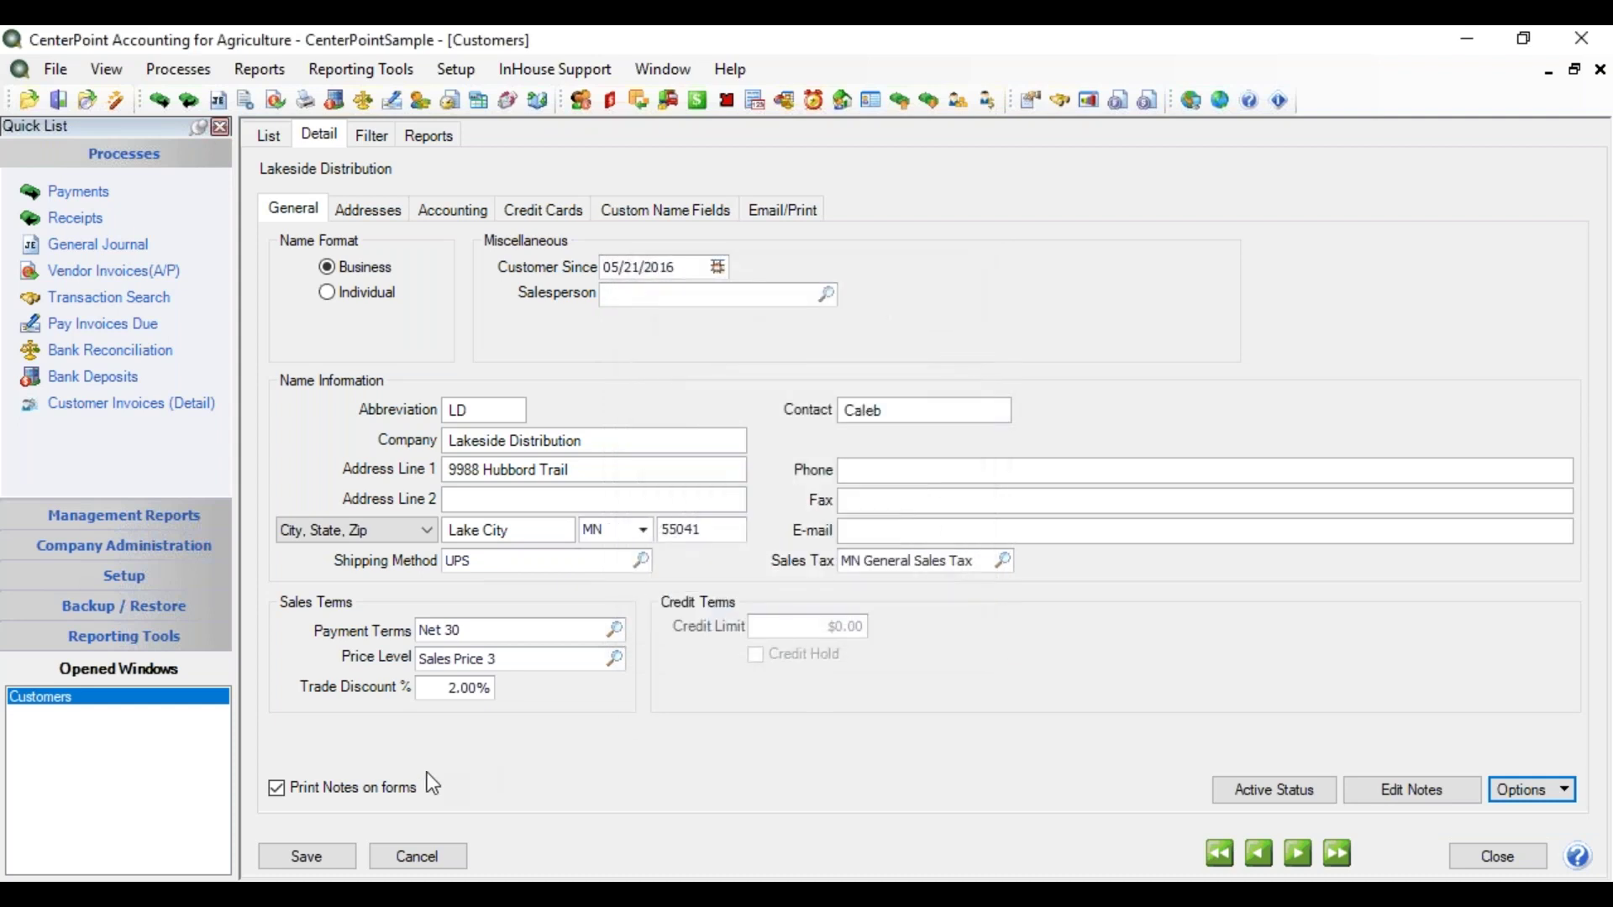
Start a new customer address with Shipping Address as the location type
left_click(370, 212)
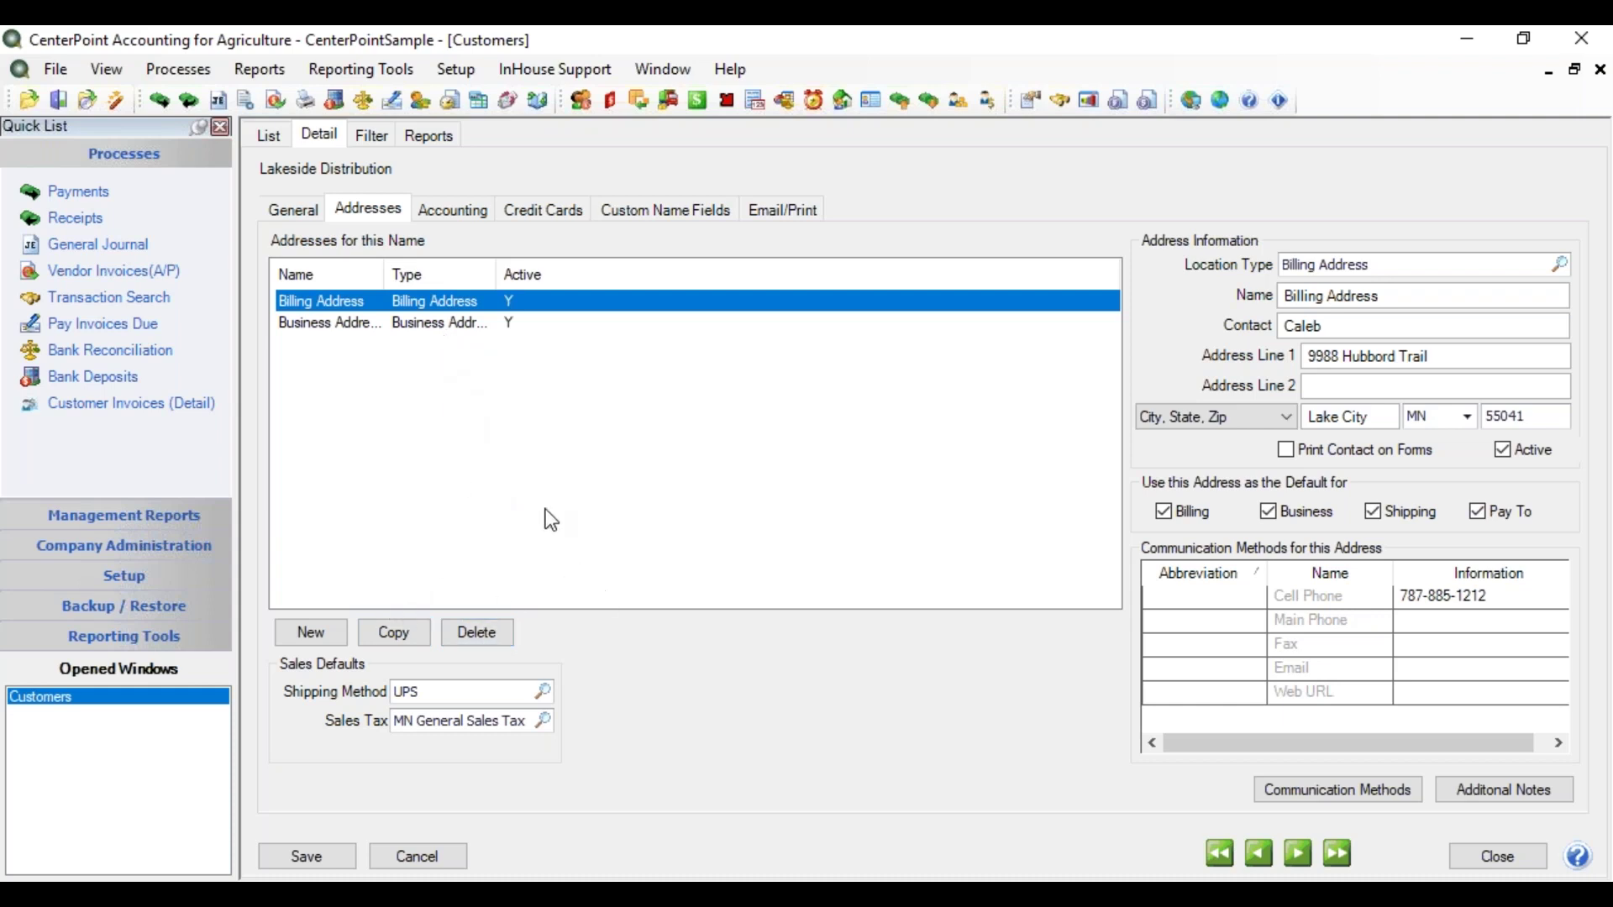
left_click(311, 632)
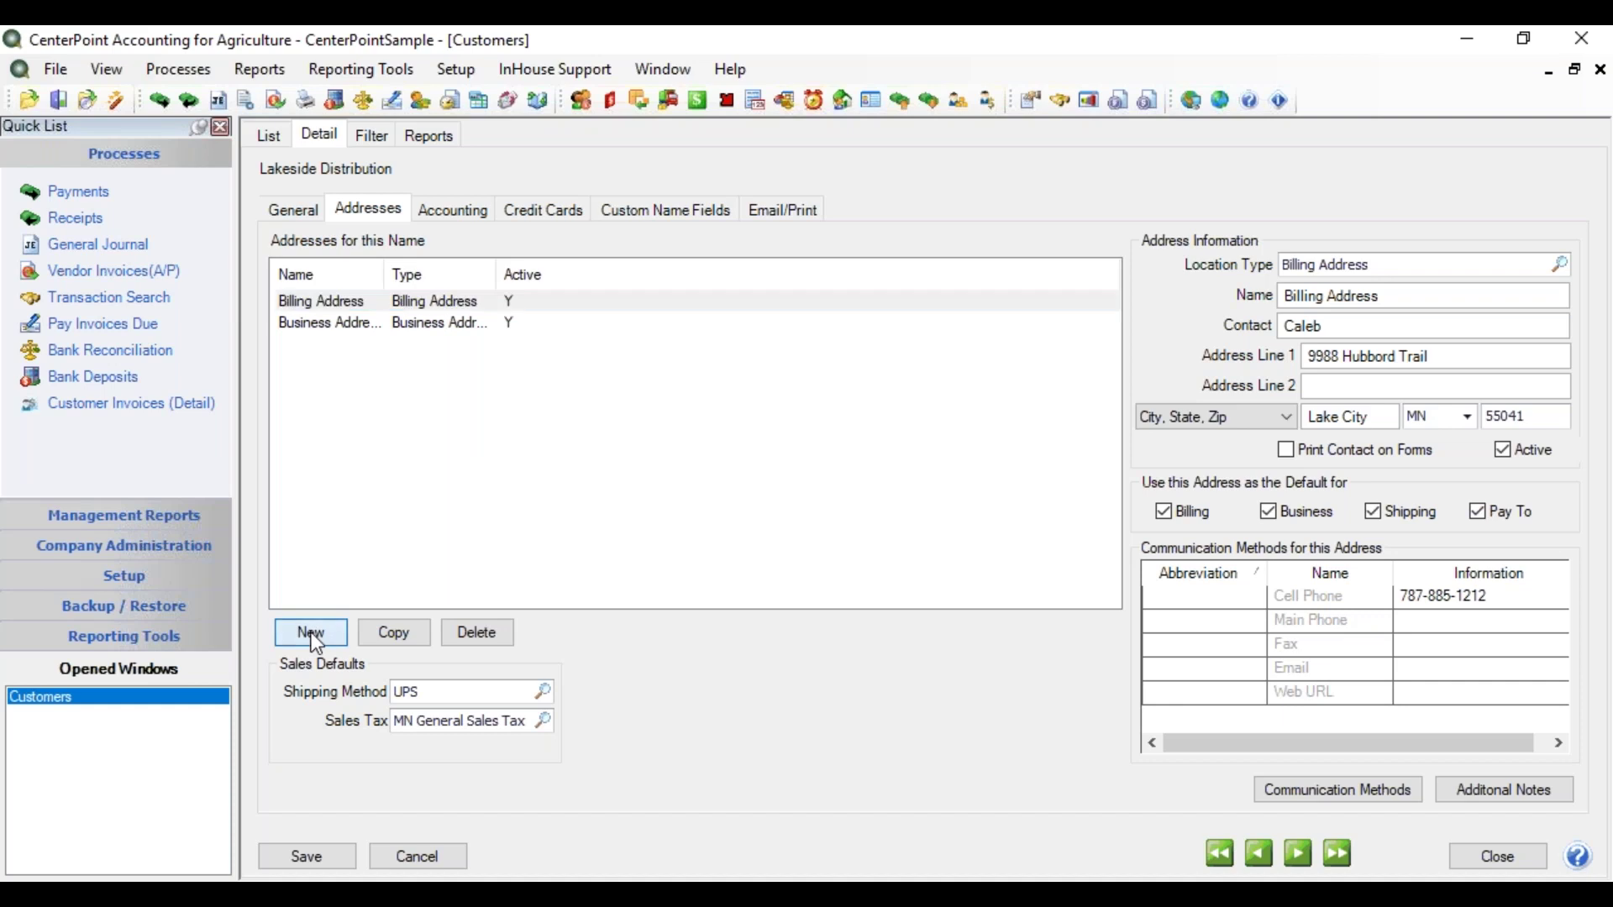
left_click(1561, 265)
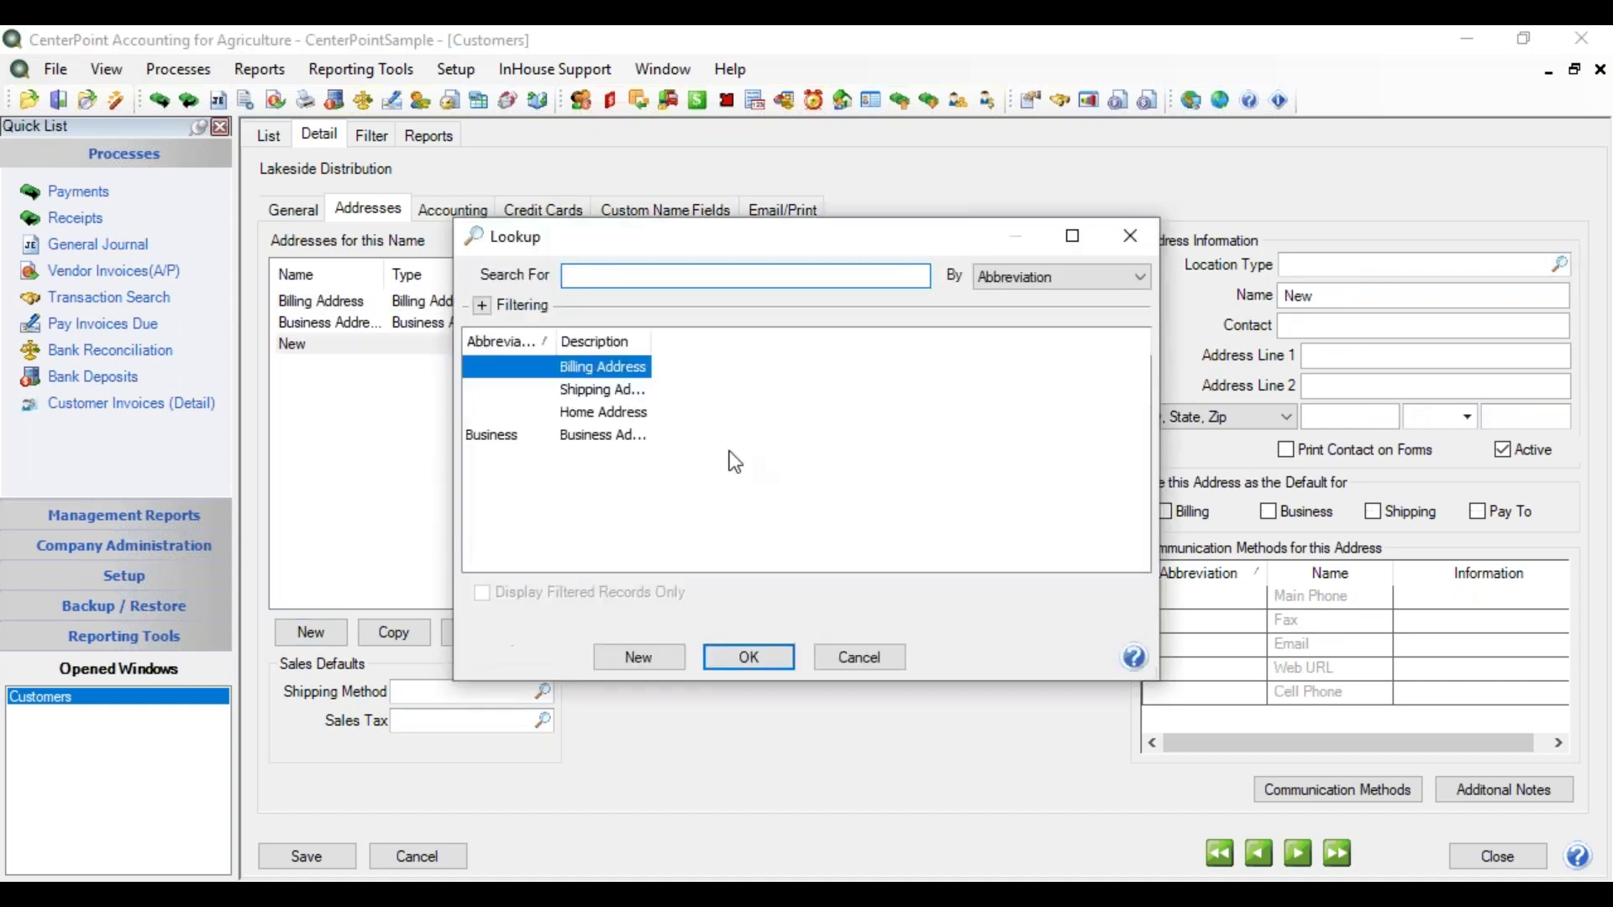
double_click(624, 391)
key("Tab")
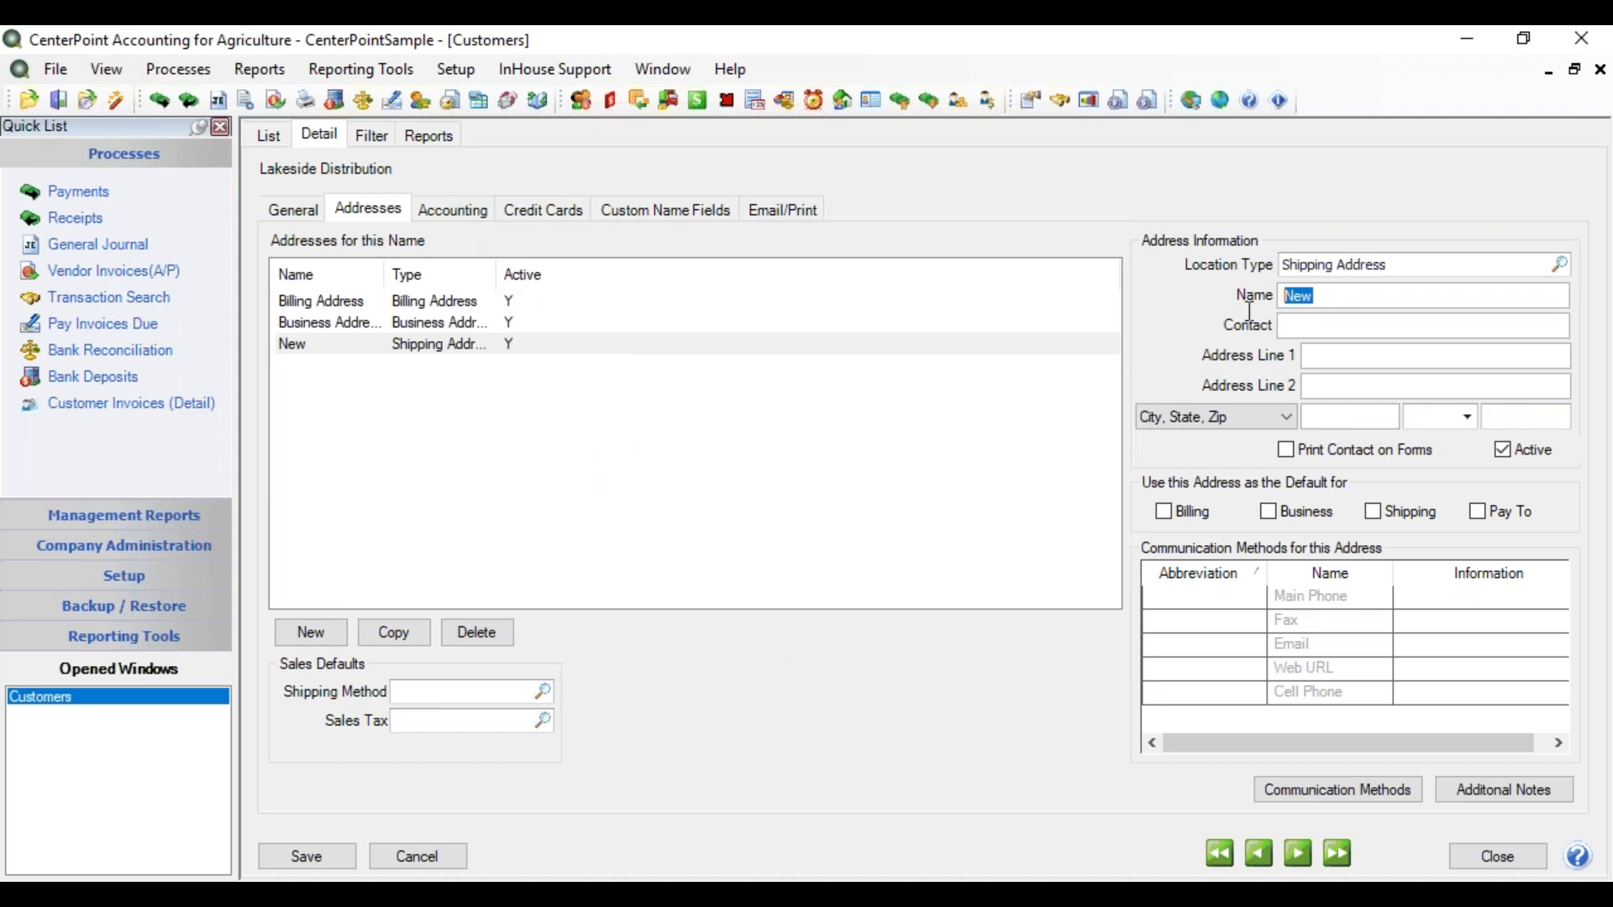
type("Shipping Address")
key("Tab")
key("Tab")
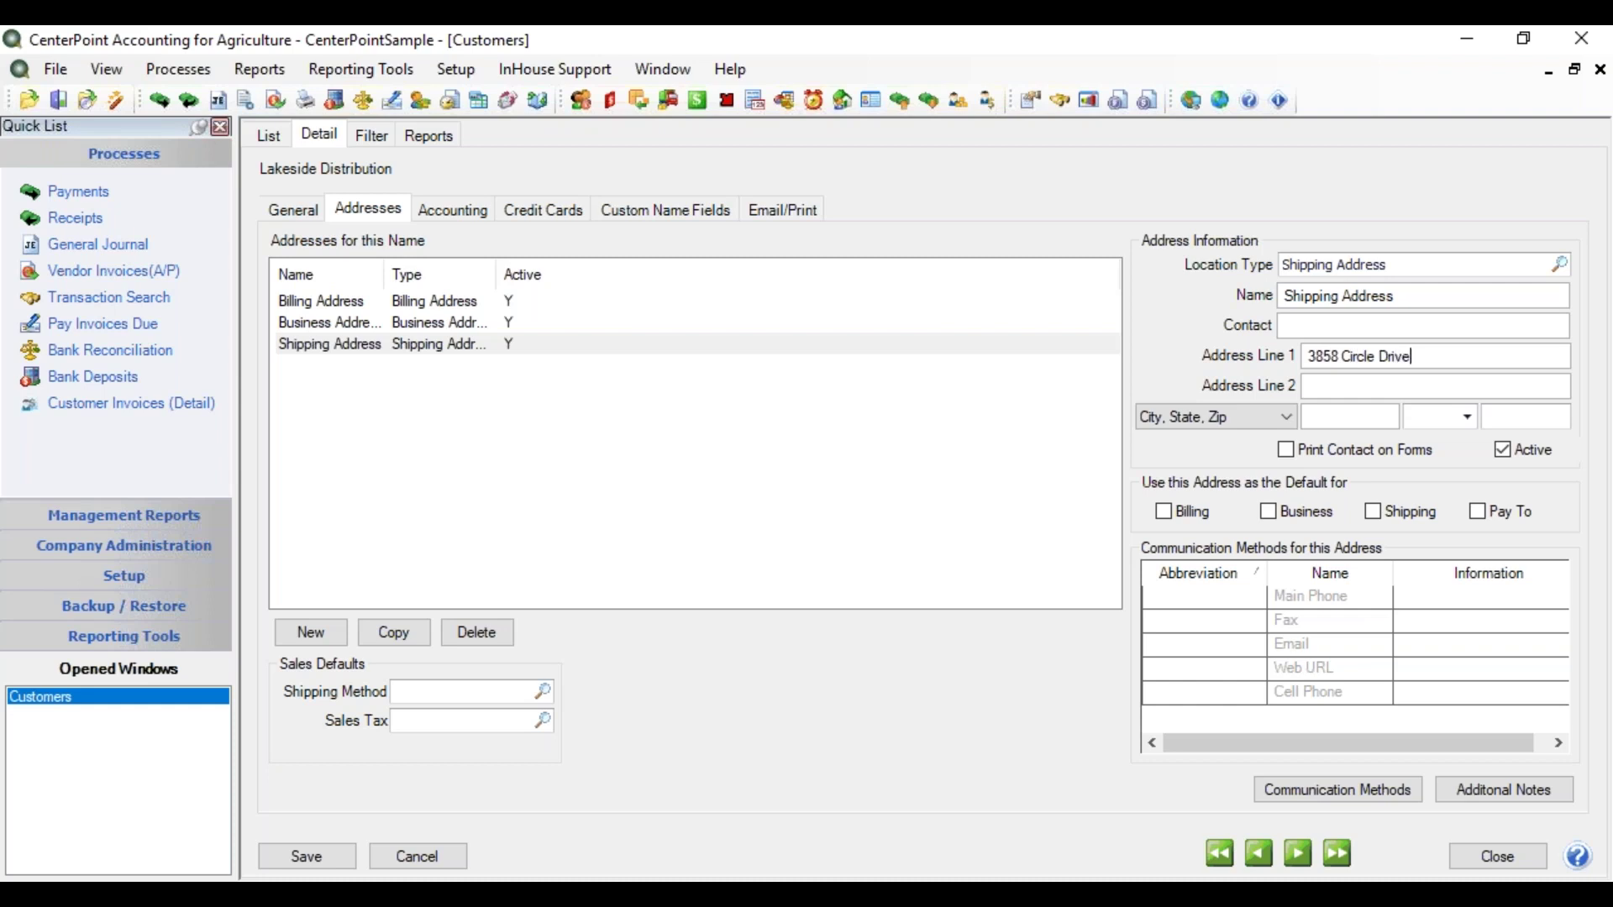
key("Tab")
left_click(1504, 417)
type("55041")
key("Tab")
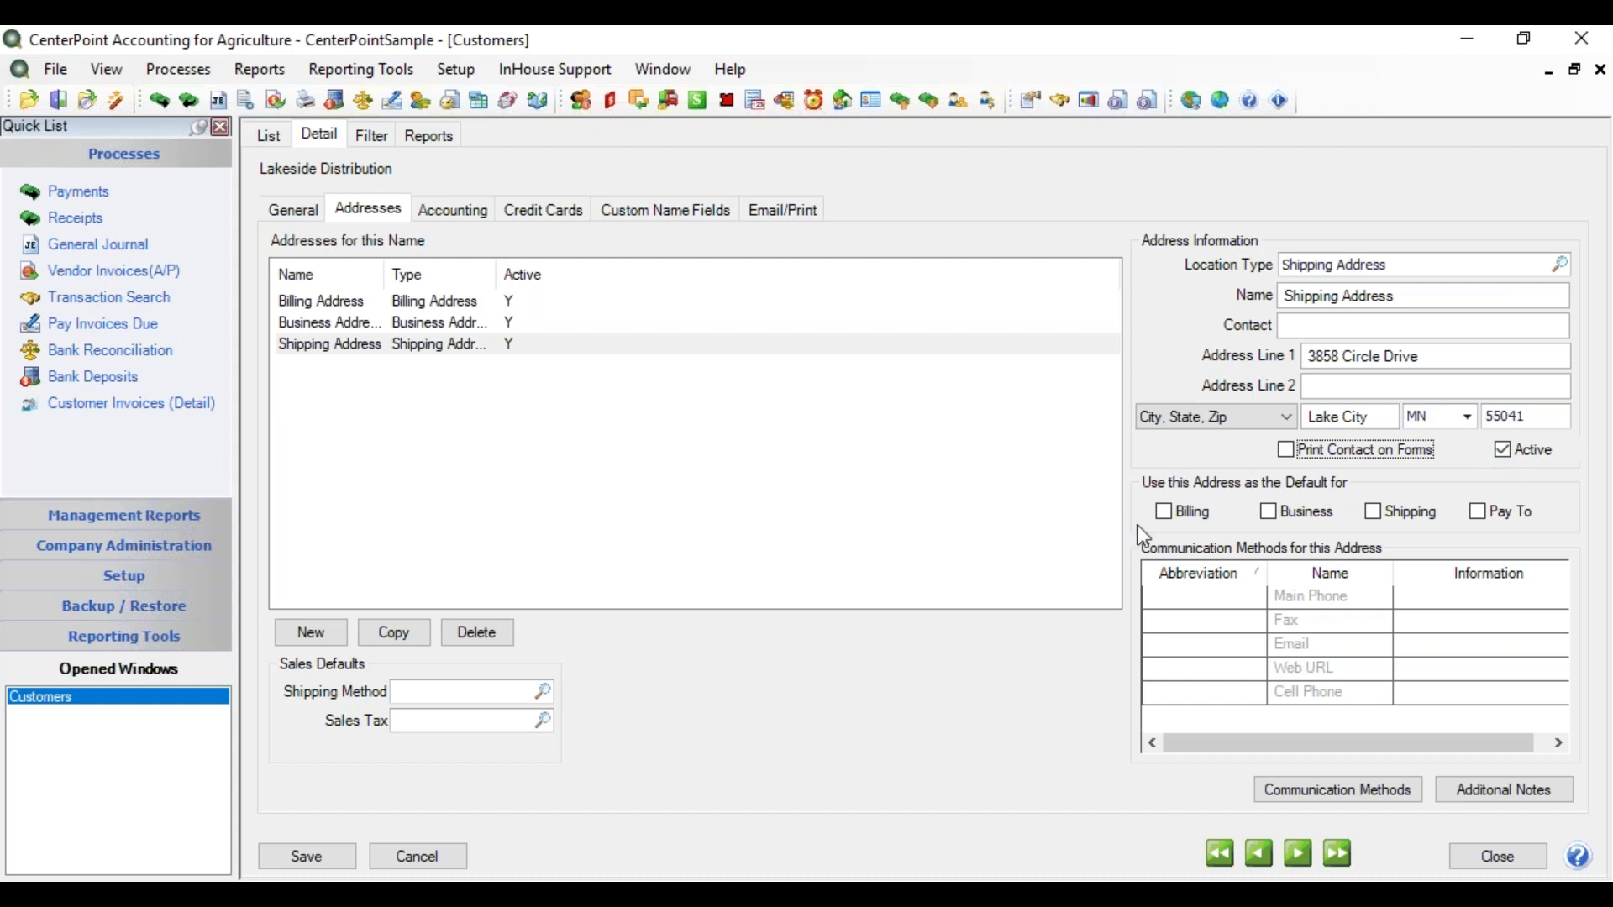
left_click(426, 302)
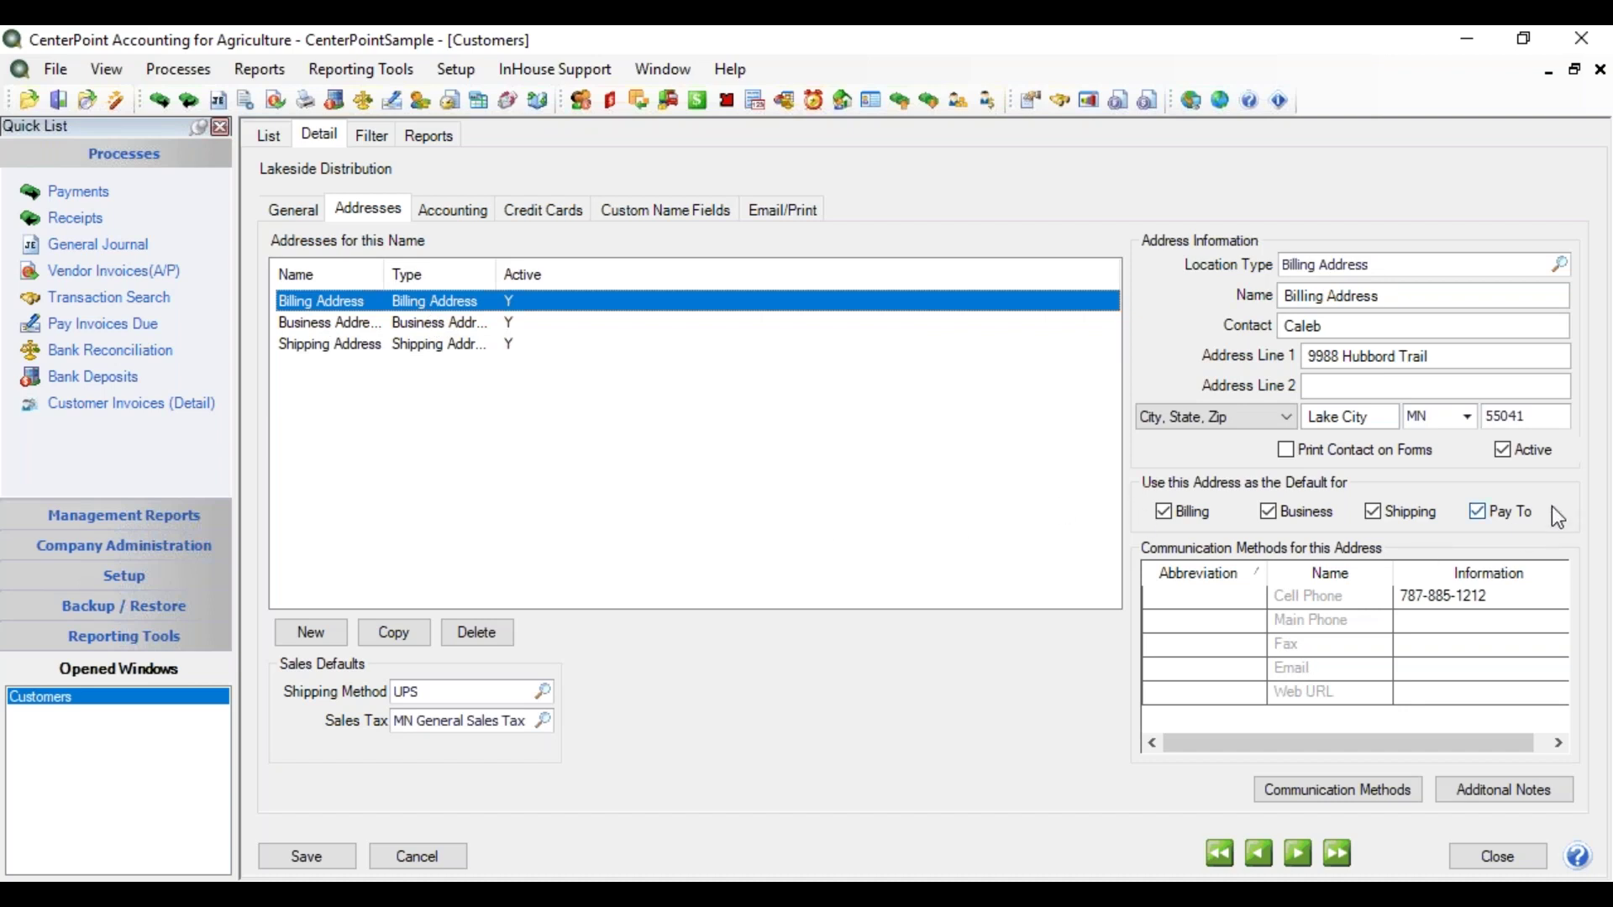
left_click(461, 348)
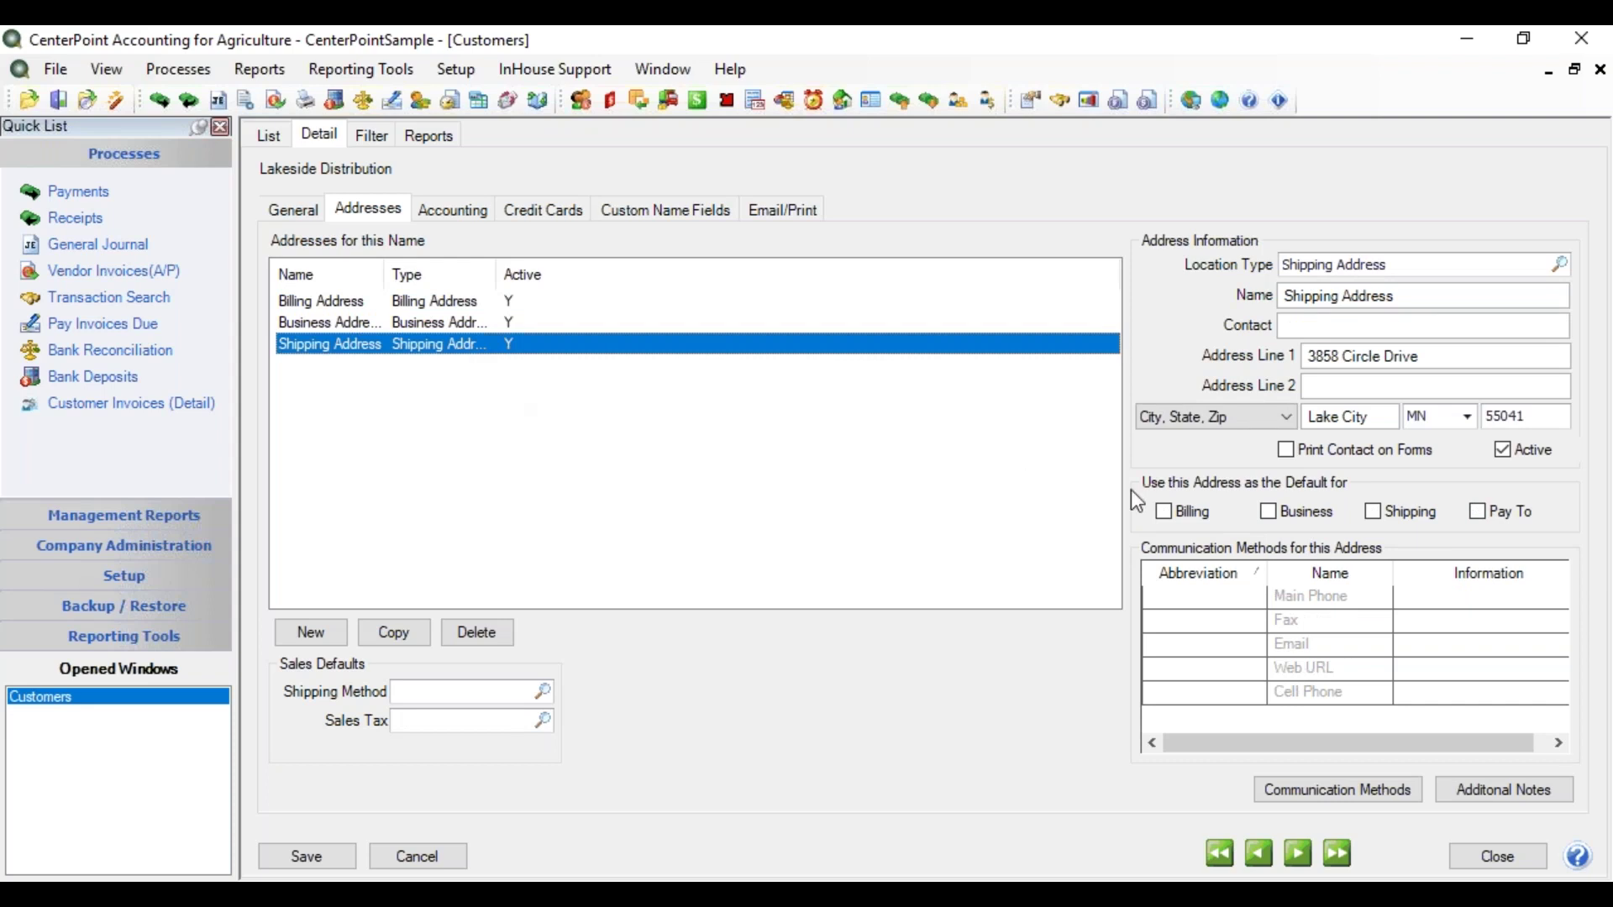
left_click(1386, 511)
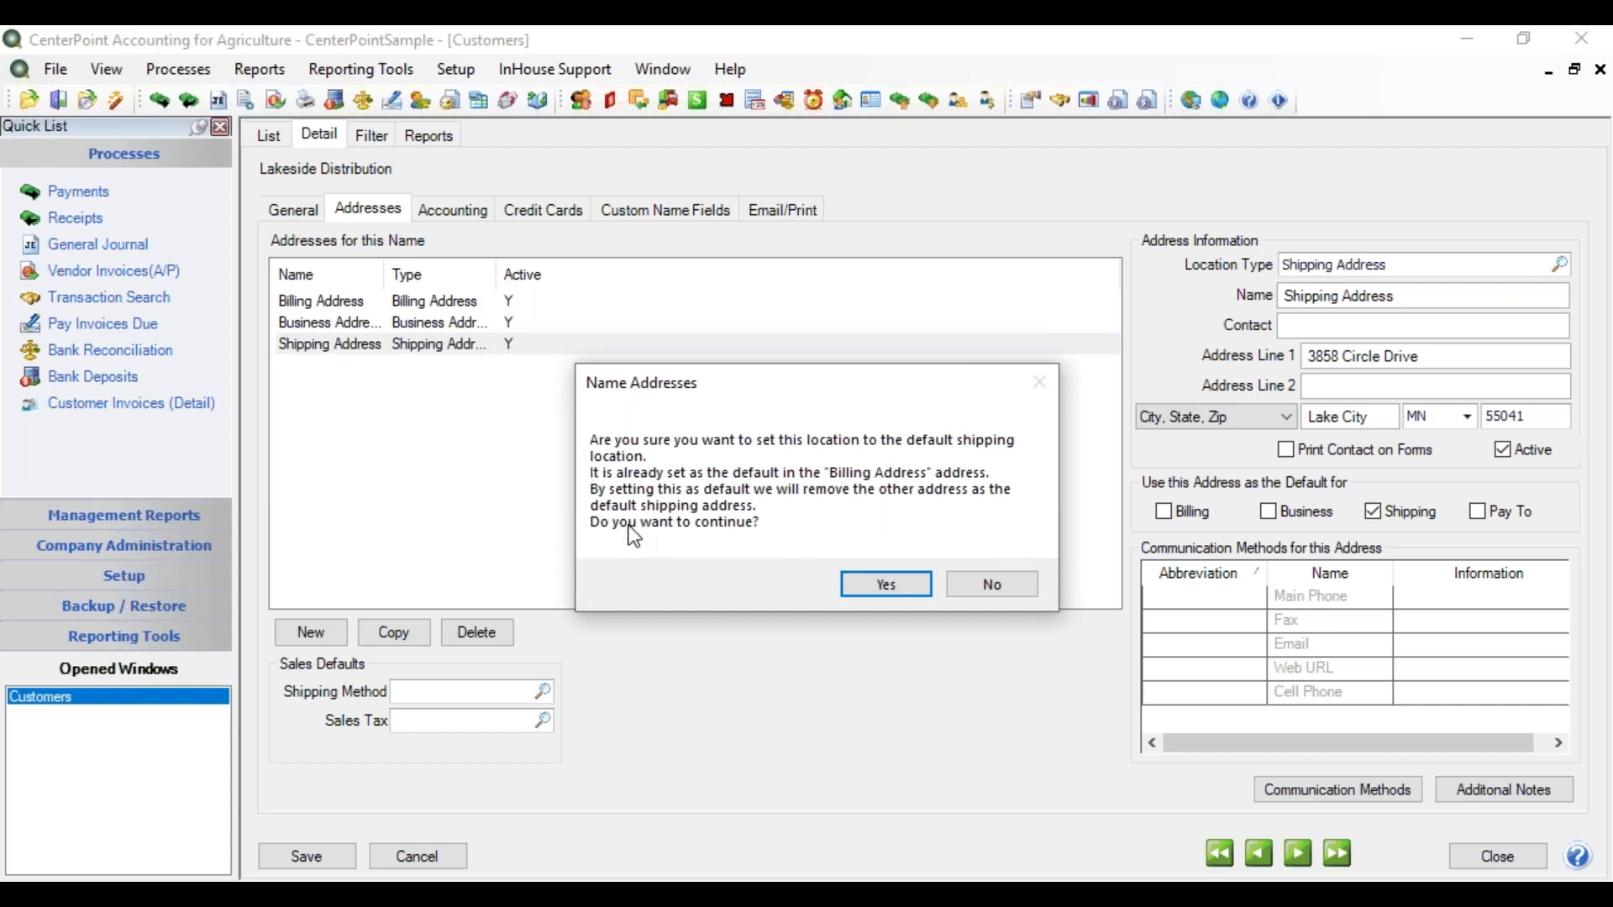
left_click(866, 585)
left_click(438, 303)
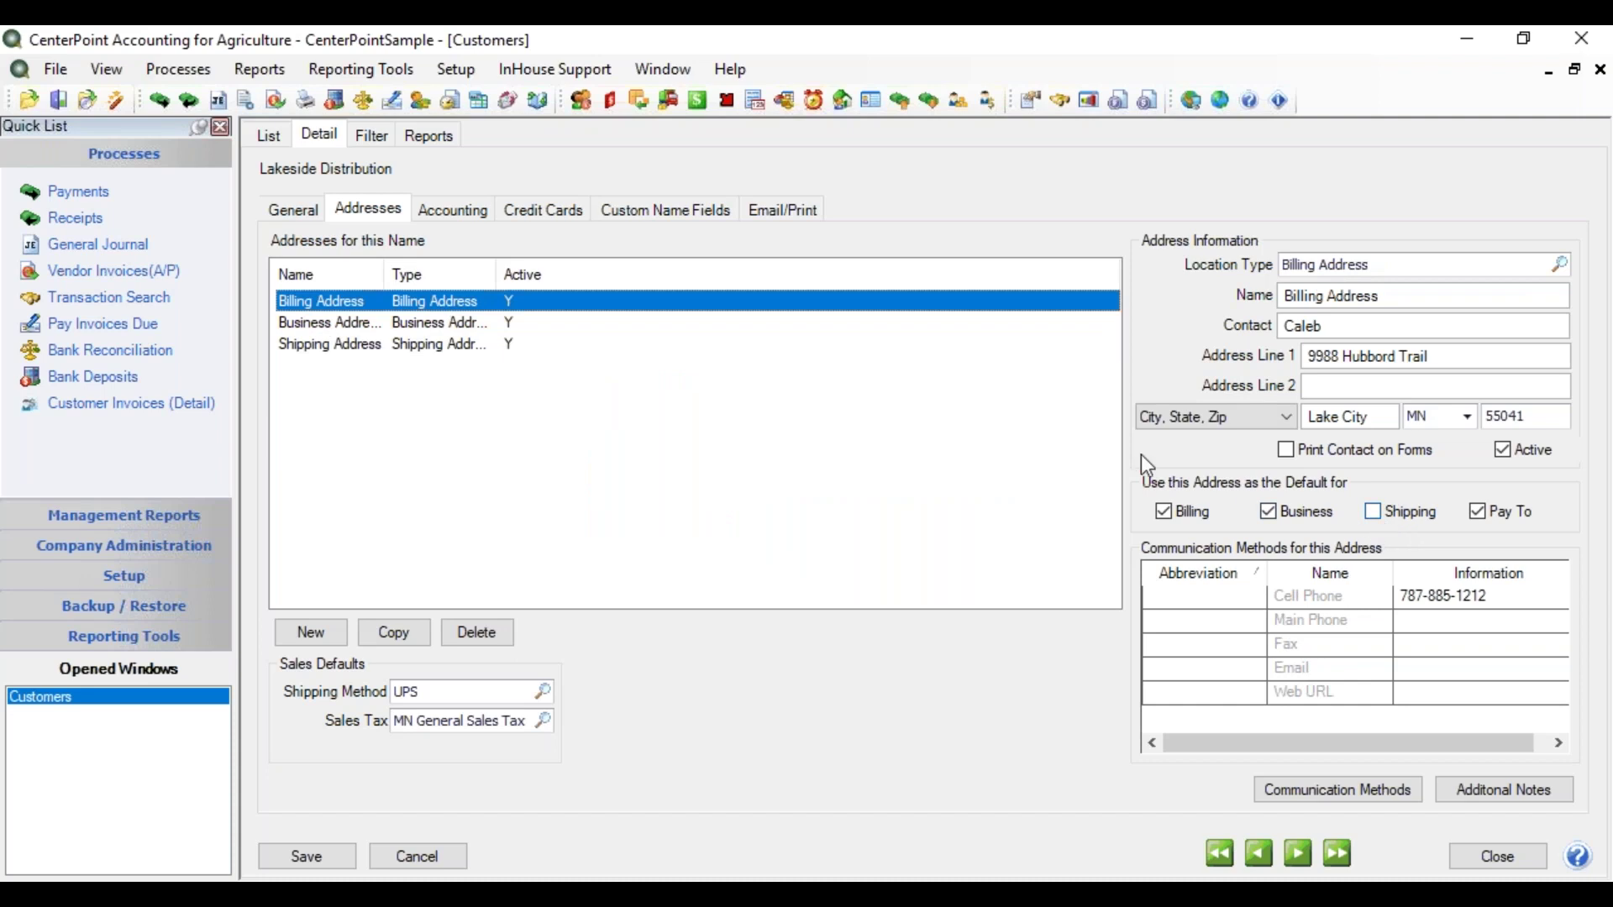
left_click(458, 347)
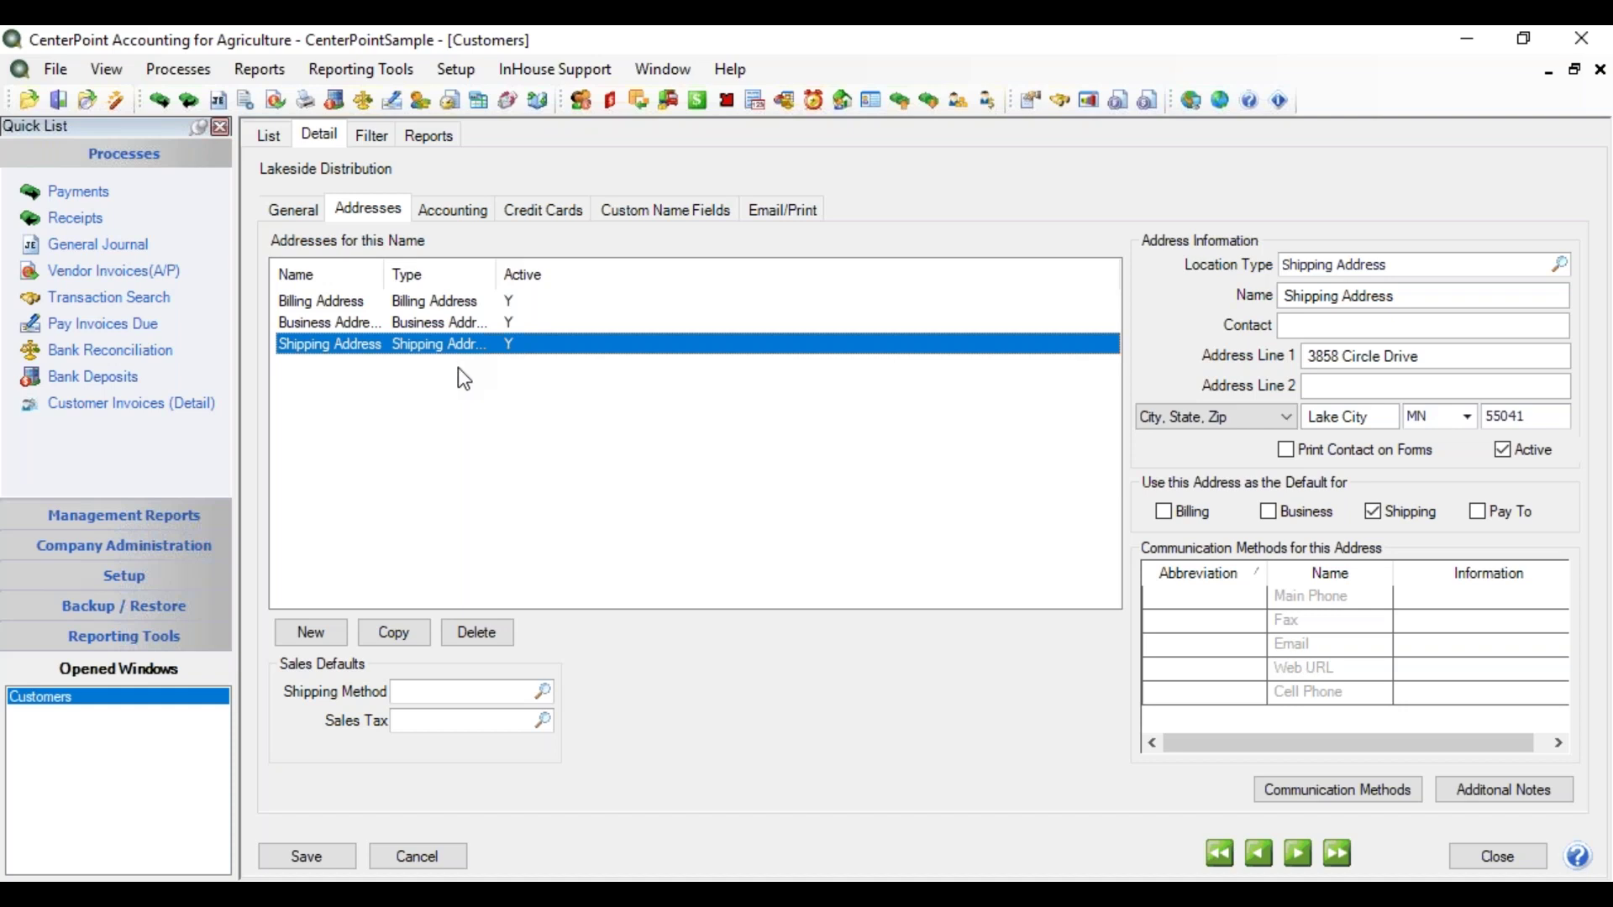
left_click(473, 302)
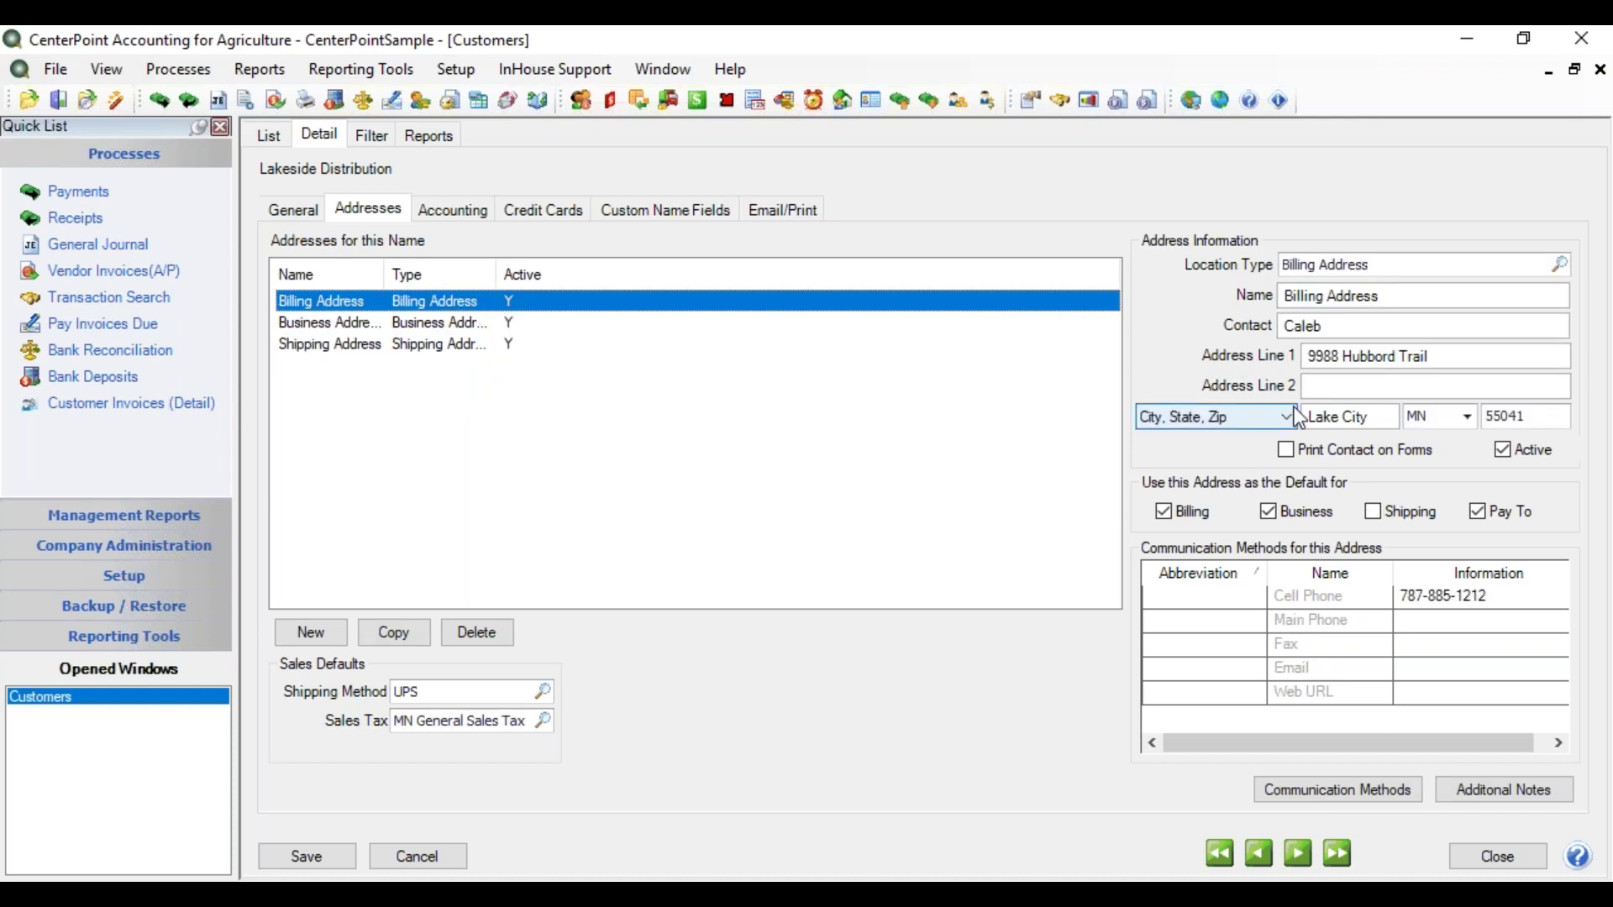
left_click(433, 325)
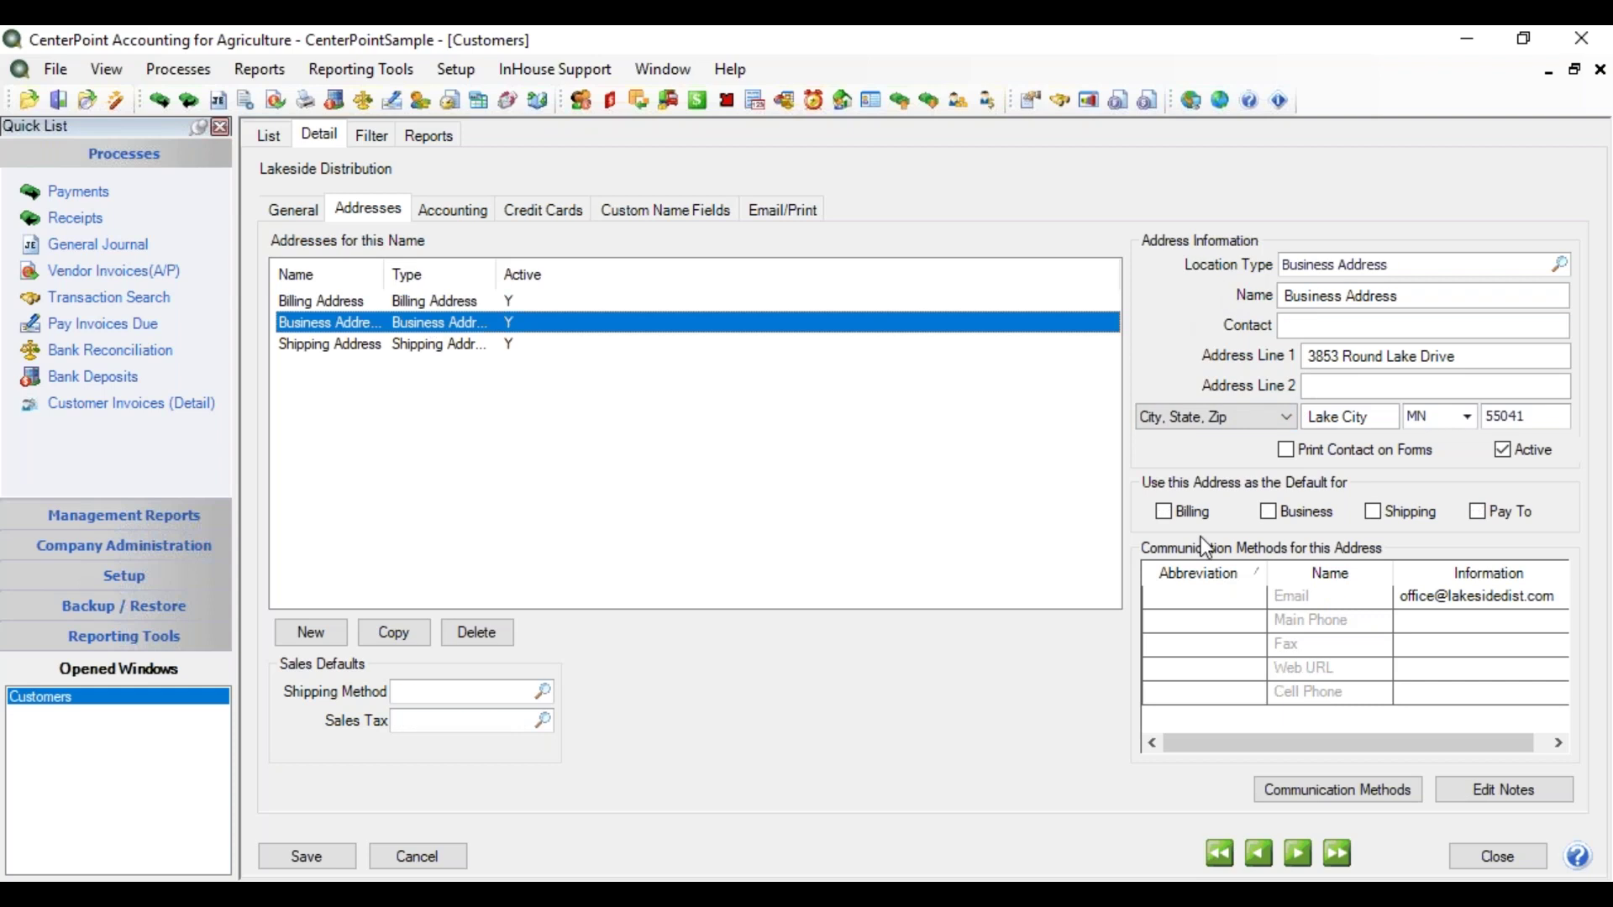
left_click(428, 346)
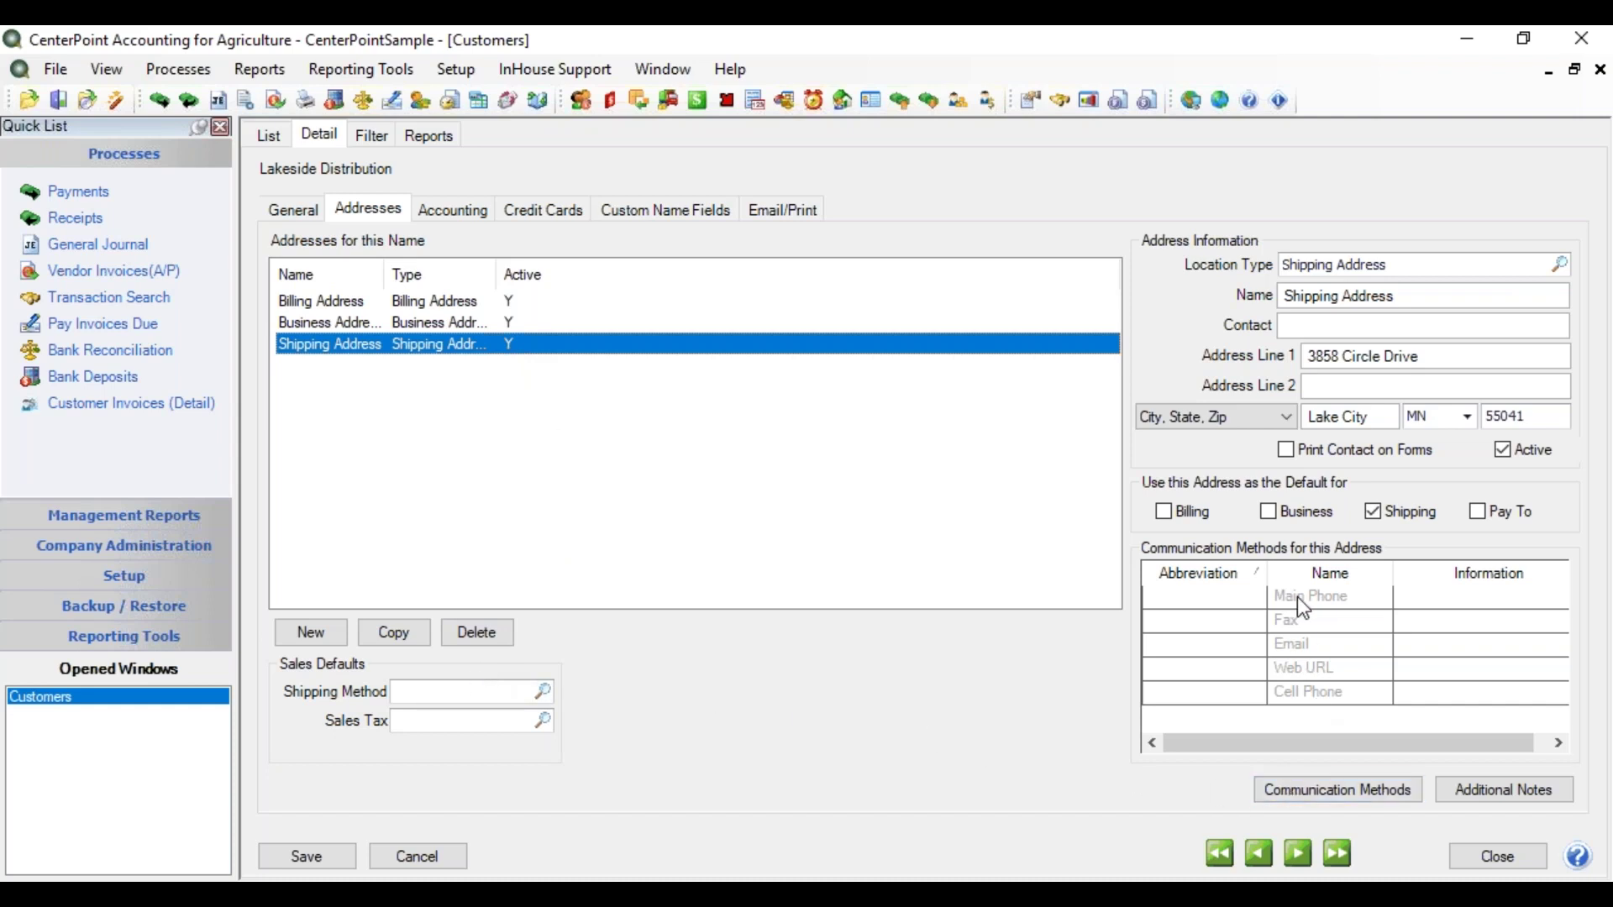
left_click(1307, 795)
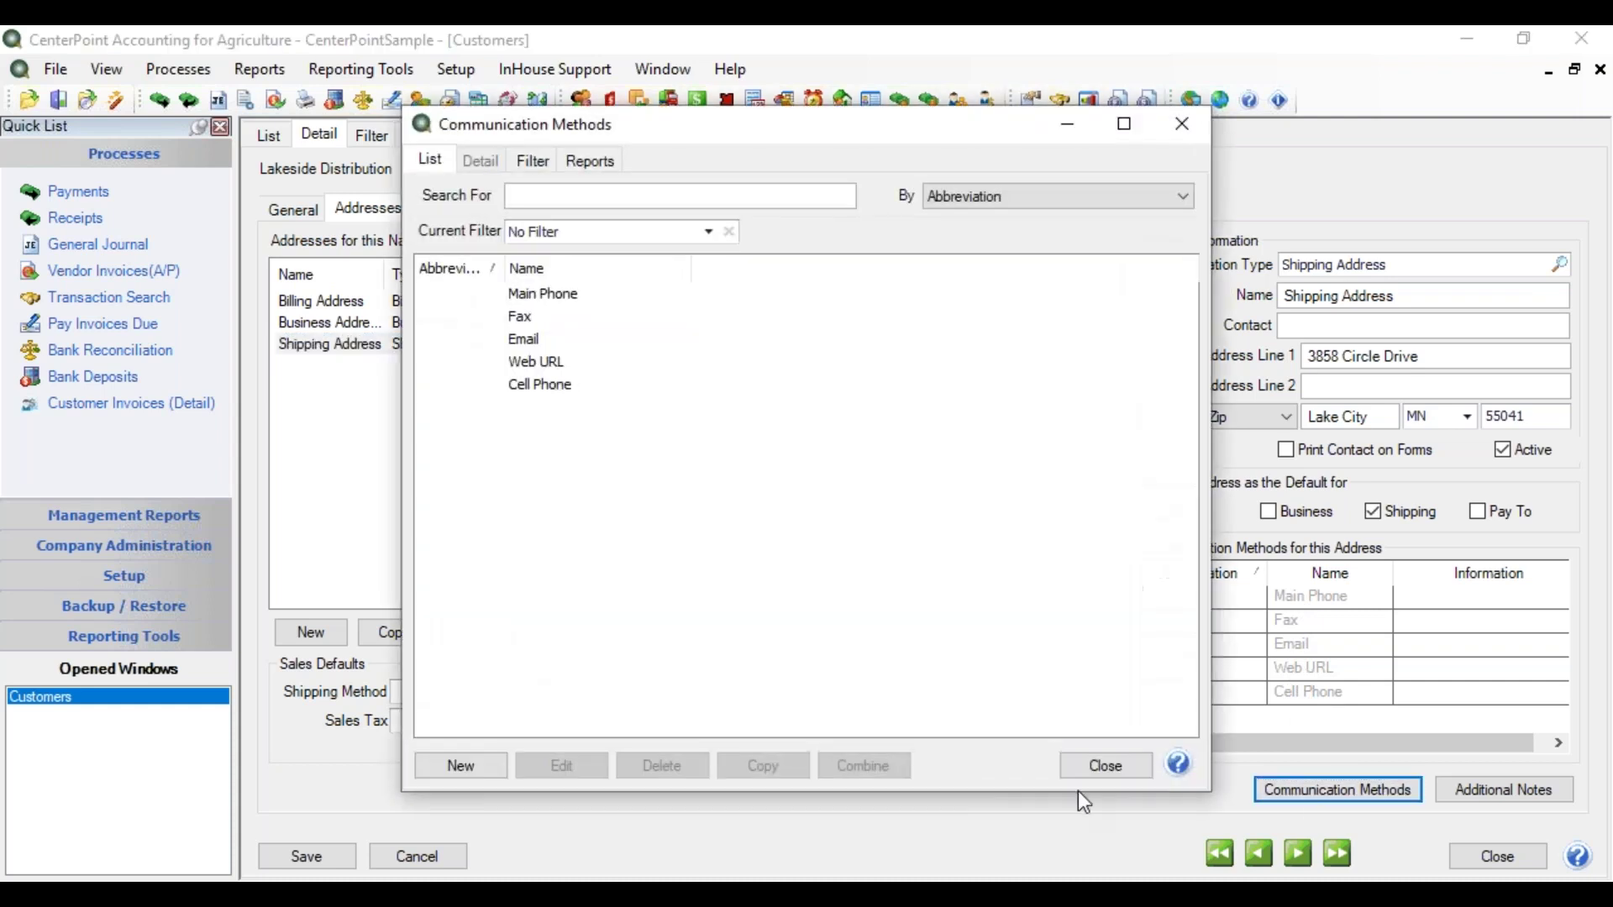
left_click(1131, 767)
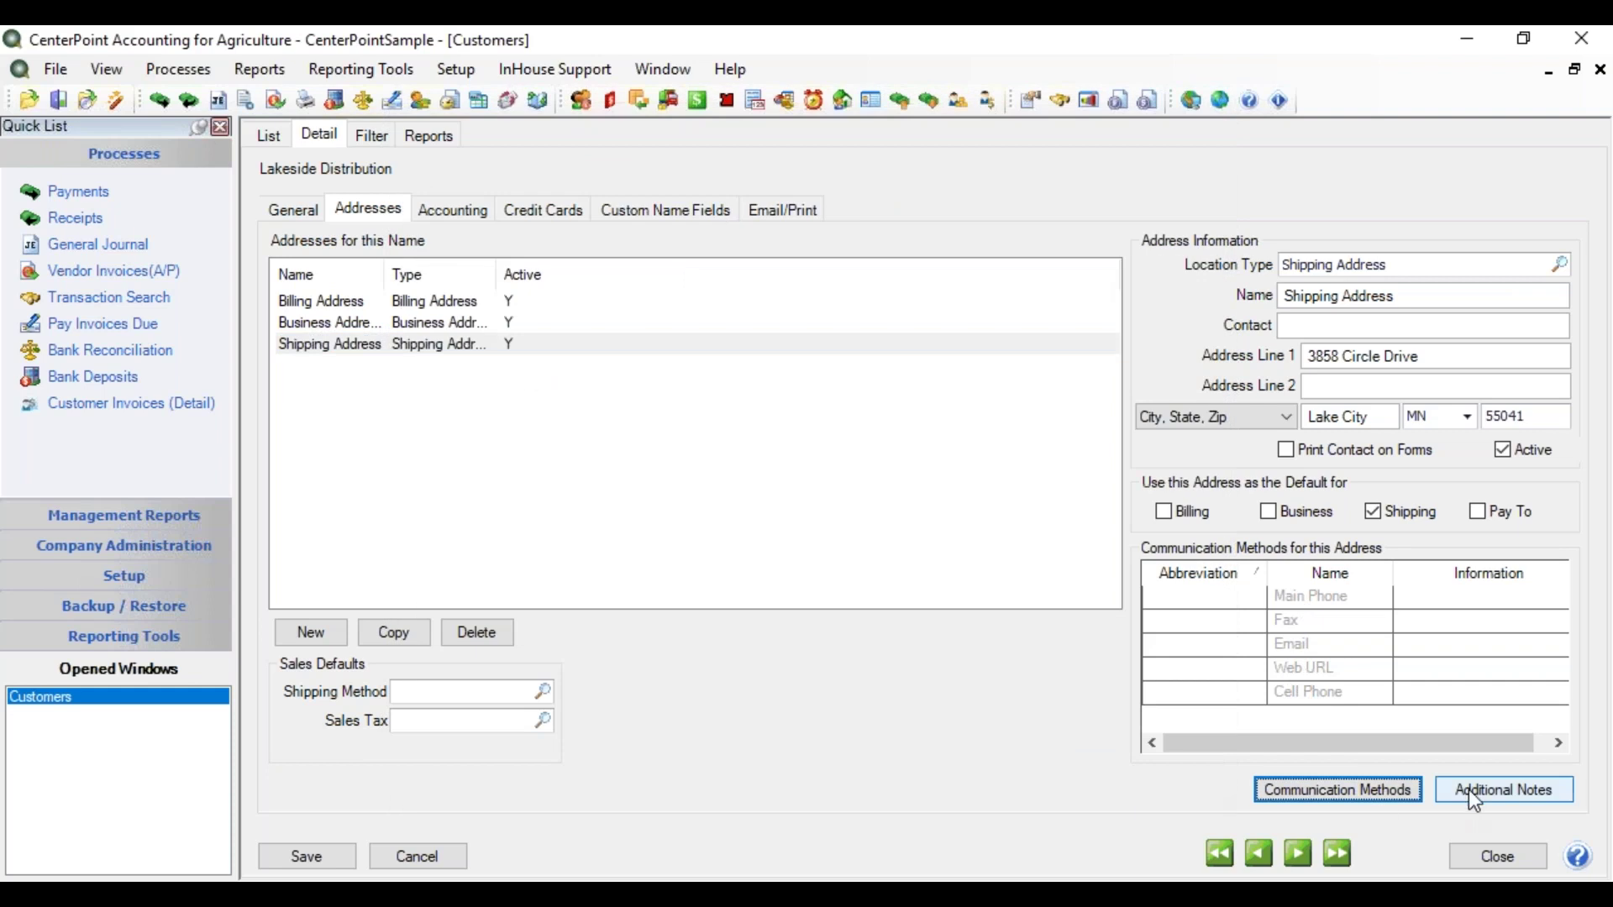